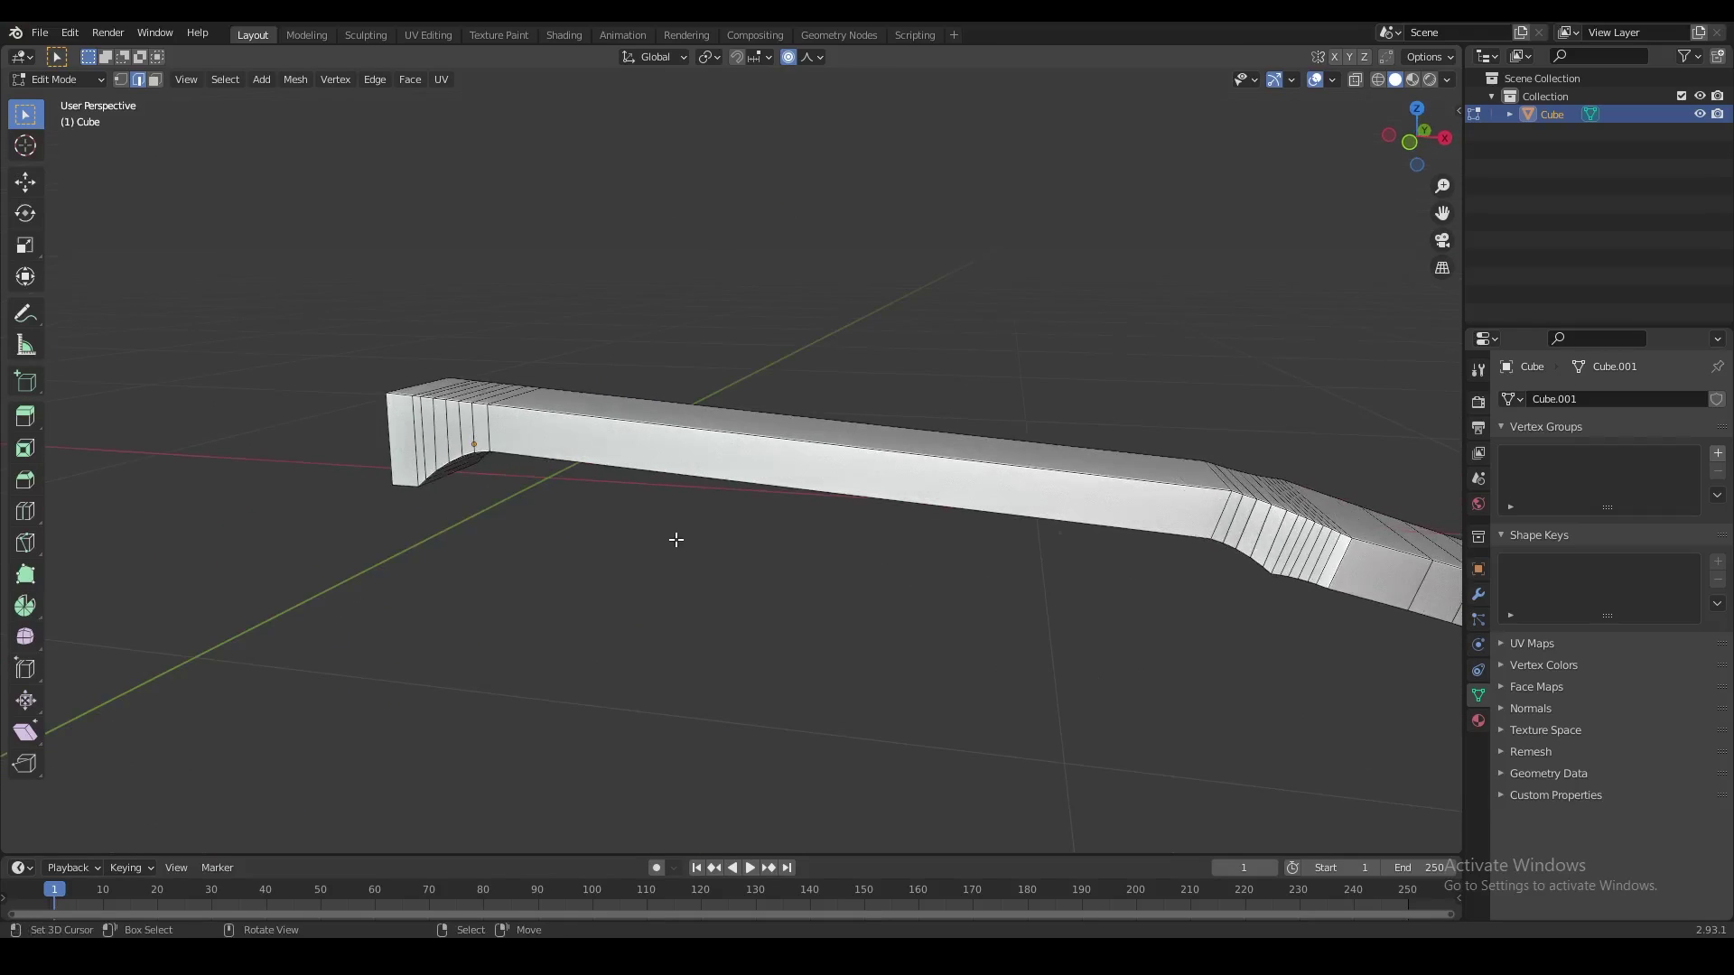
# - Try to bevel the short lower edge at the bar's block end with three segments
pyautogui.keyDown('shift'); pyautogui.moveTo(526, 520); pyautogui.dragTo(736, 549, button='middle'); pyautogui.keyUp('shift')
pyautogui.scroll(2, 737, 549)
pyautogui.hotkey('shift', 'z')
pyautogui.moveTo(598, 640)
pyautogui.mouseDown(button='middle')
pyautogui.moveTo(735, 584)
pyautogui.moveTo(816, 600)
pyautogui.moveTo(716, 546)
pyautogui.moveTo(906, 627)
pyautogui.moveTo(1021, 600)
pyautogui.moveTo(669, 619)
pyautogui.moveTo(789, 588)
pyautogui.moveTo(713, 593)
pyautogui.mouseUp(button='middle')
pyautogui.hotkey('ctrl', 'b')
pyautogui.click(946, 640)
pyautogui.hotkey('shift', 'z')
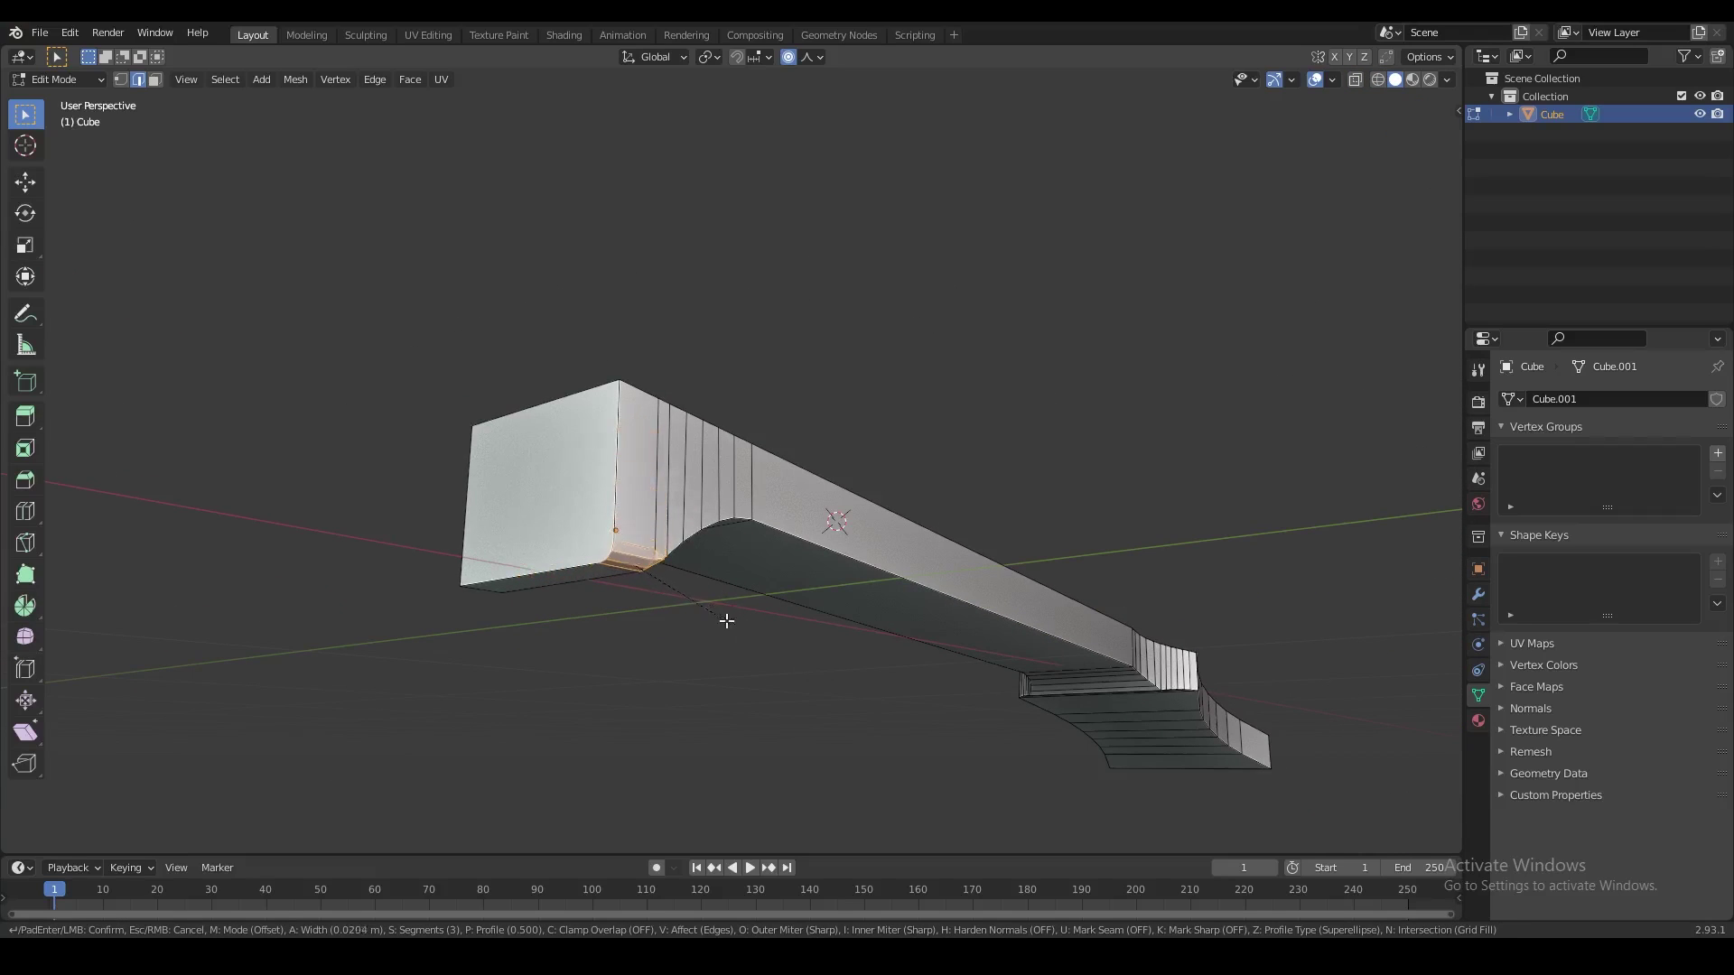
pyautogui.rightClick(753, 656)
# - Try to bevel the lower side edge chain along the block's curve and the long section with six segments
pyautogui.scroll(2, 782, 658)
pyautogui.moveTo(782, 658); pyautogui.dragTo(712, 584, button='middle')
pyautogui.scroll(-4, 870, 546)
pyautogui.moveTo(870, 545)
pyautogui.mouseDown(button='middle')
pyautogui.moveTo(874, 505)
pyautogui.moveTo(746, 546)
pyautogui.moveTo(719, 517)
pyautogui.moveTo(580, 492)
pyautogui.mouseUp(button='middle')
pyautogui.hotkey('shift', 'z')
pyautogui.hotkey('shift', 'z')
pyautogui.hotkey('shift', 'z')
pyautogui.hotkey('shift', 'z')
pyautogui.moveTo(712, 534); pyautogui.dragTo(832, 604, button='middle')
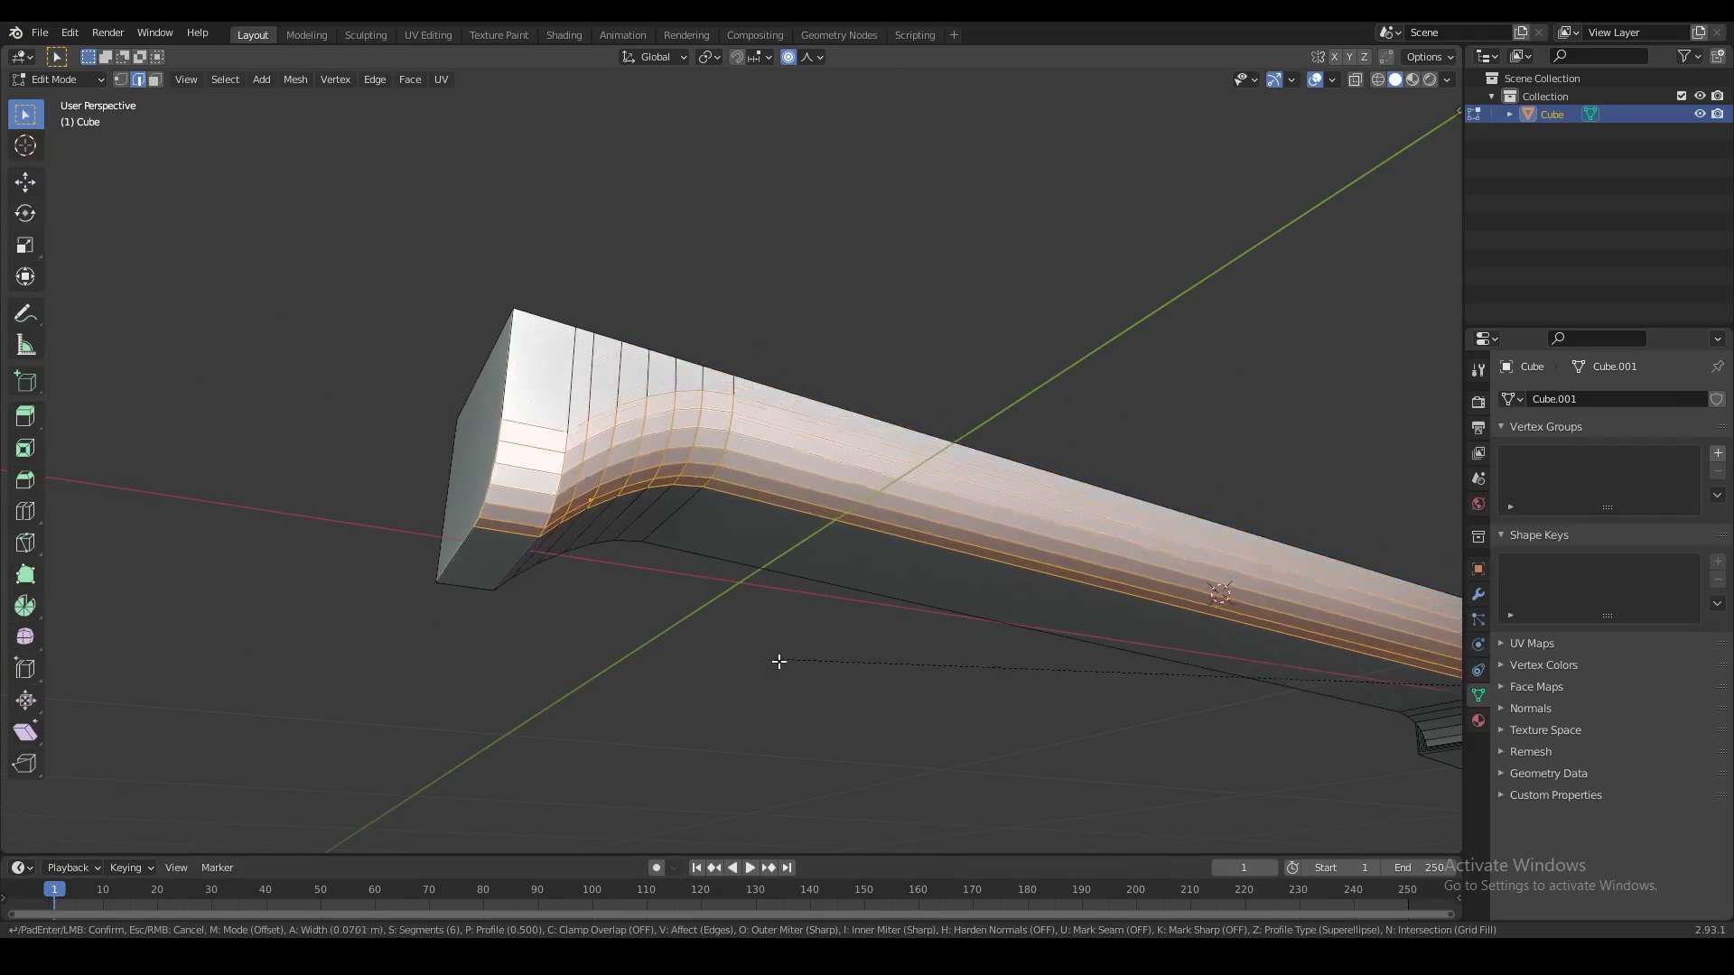
pyautogui.rightClick(811, 672)
# - Bevel the long straight lower edge about 0.095 m with six segments
pyautogui.hotkey('alt', 'a')
pyautogui.scroll(-2, 791, 604)
pyautogui.moveTo(791, 604); pyautogui.dragTo(828, 516, button='middle')
pyautogui.scroll(2, 828, 516)
pyautogui.hotkey('ctrl', 'b')
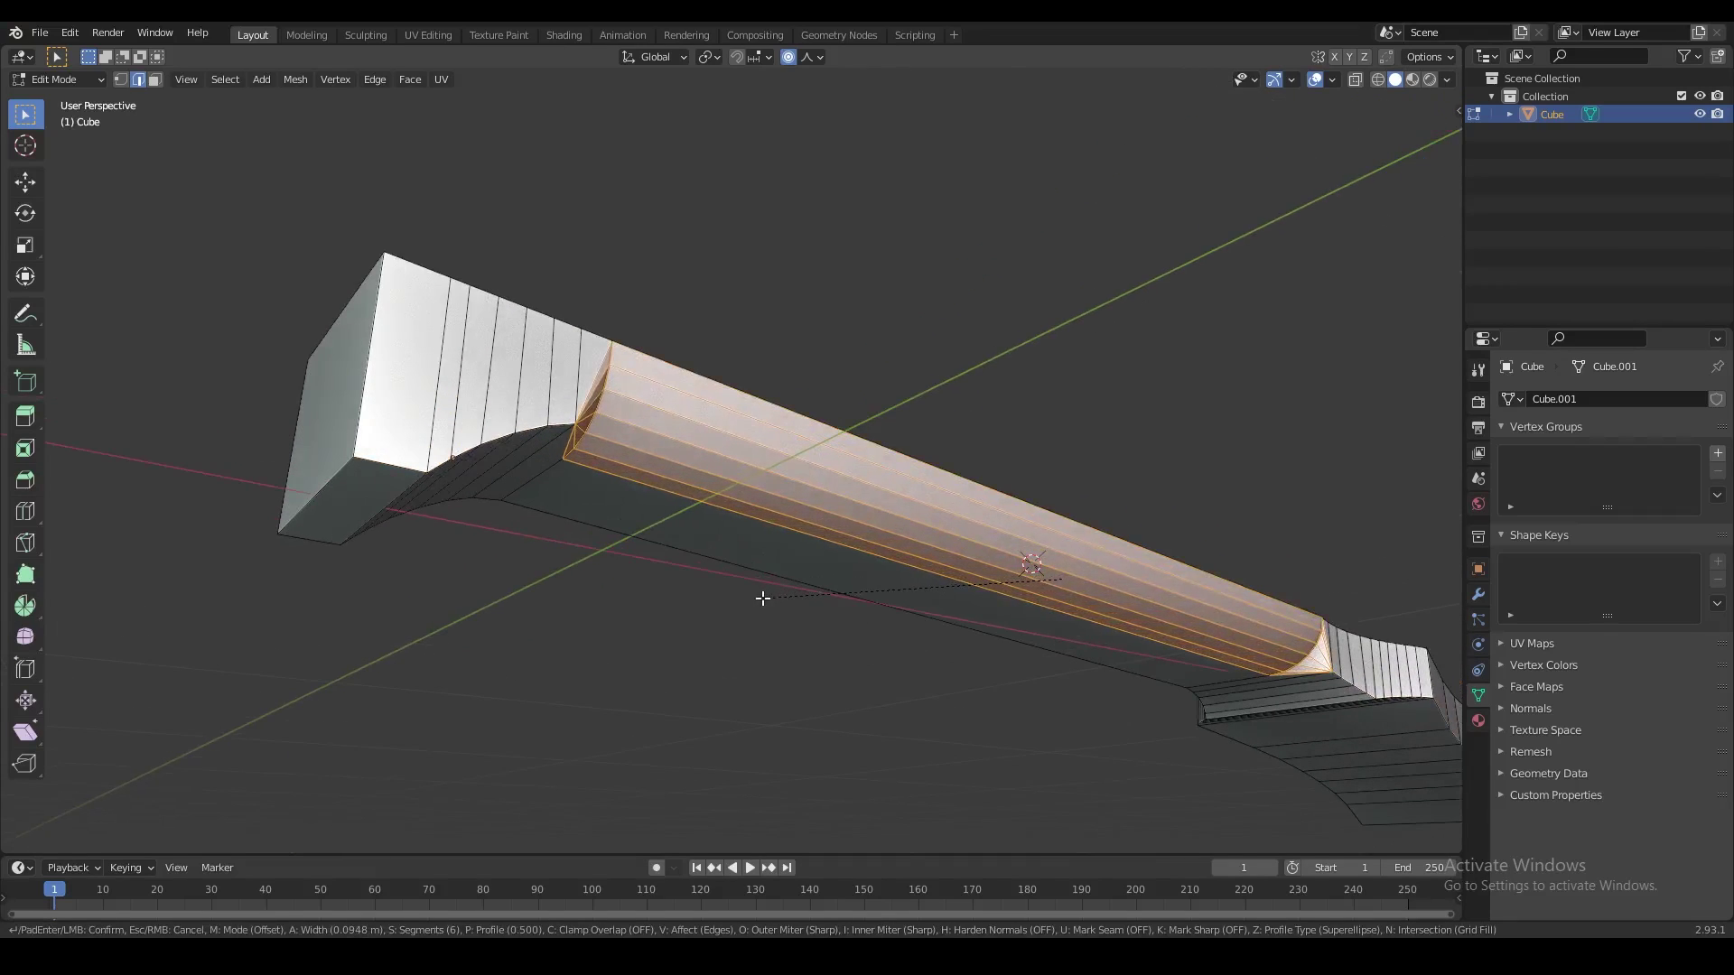
pyautogui.click(781, 598)
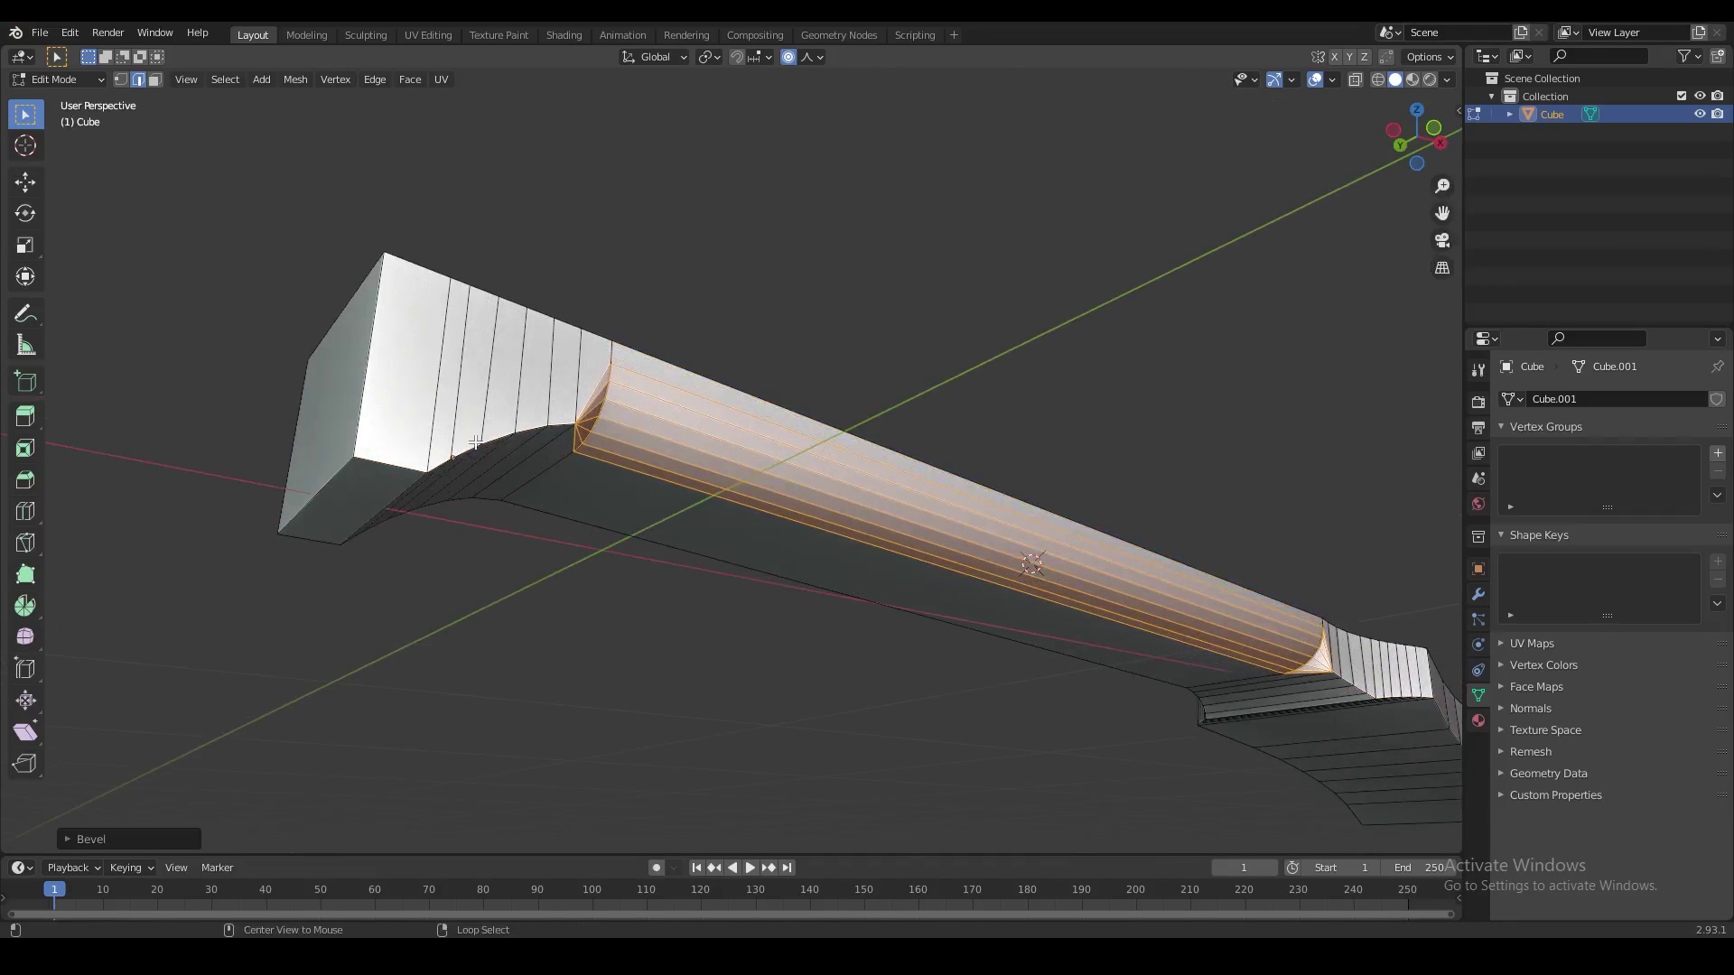
# - Select the curved lower edge chain beside the block end, checking it in wireframe display
pyautogui.hotkey('alt', 'z')
pyautogui.press('Escape')
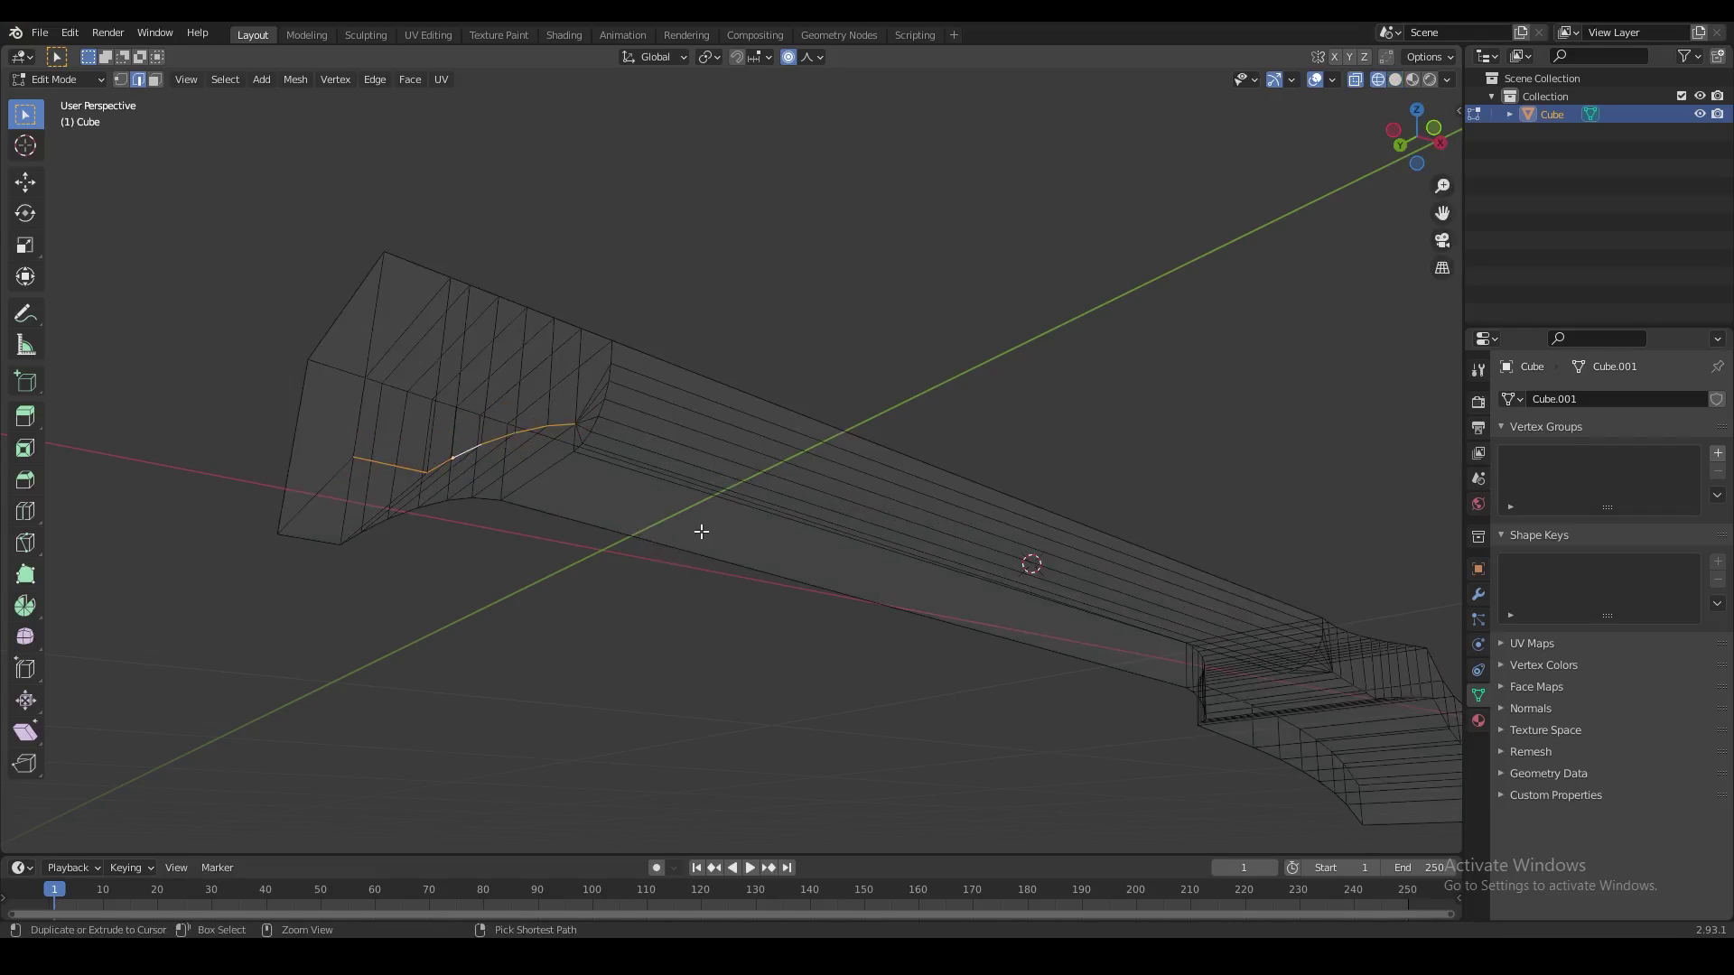
pyautogui.hotkey('alt', 'z')
pyautogui.moveTo(710, 534)
pyautogui.mouseDown(button='middle')
pyautogui.moveTo(675, 522)
pyautogui.moveTo(762, 554)
pyautogui.mouseUp(button='middle')
pyautogui.hotkey('alt', 'z')
pyautogui.click(759, 507)
pyautogui.scroll(2, 763, 497)
pyautogui.hotkey('alt', 'z')
pyautogui.moveTo(766, 489)
pyautogui.mouseDown(button='middle')
pyautogui.moveTo(851, 507)
pyautogui.moveTo(854, 530)
pyautogui.mouseUp(button='middle')
# - Try another bevel of the straight lower edge, about 0.059 m wide with six segments
pyautogui.hotkey('ctrl', 'b')
pyautogui.click(851, 605)
pyautogui.moveTo(852, 605)
pyautogui.mouseDown(button='middle')
pyautogui.moveTo(929, 549)
pyautogui.moveTo(856, 579)
pyautogui.moveTo(843, 620)
pyautogui.mouseUp(button='middle')
pyautogui.hotkey('ctrl', 'b')
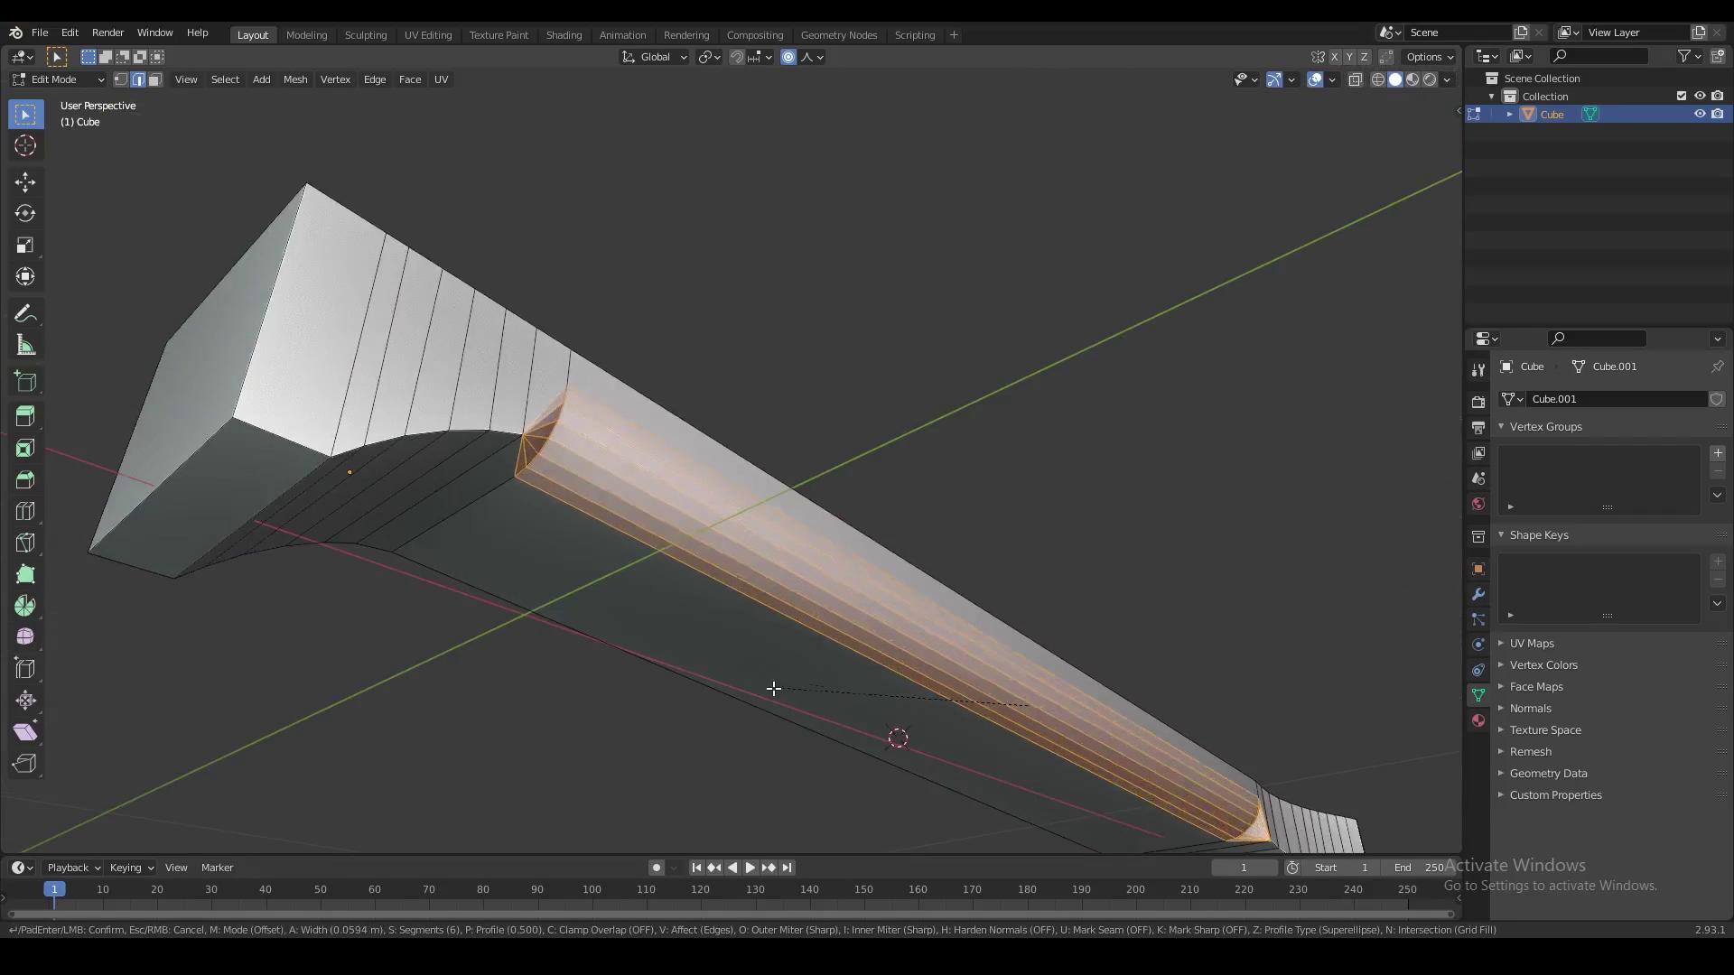
pyautogui.click(772, 693)
pyautogui.moveTo(772, 693); pyautogui.dragTo(762, 484, button='middle')
pyautogui.click(763, 356)
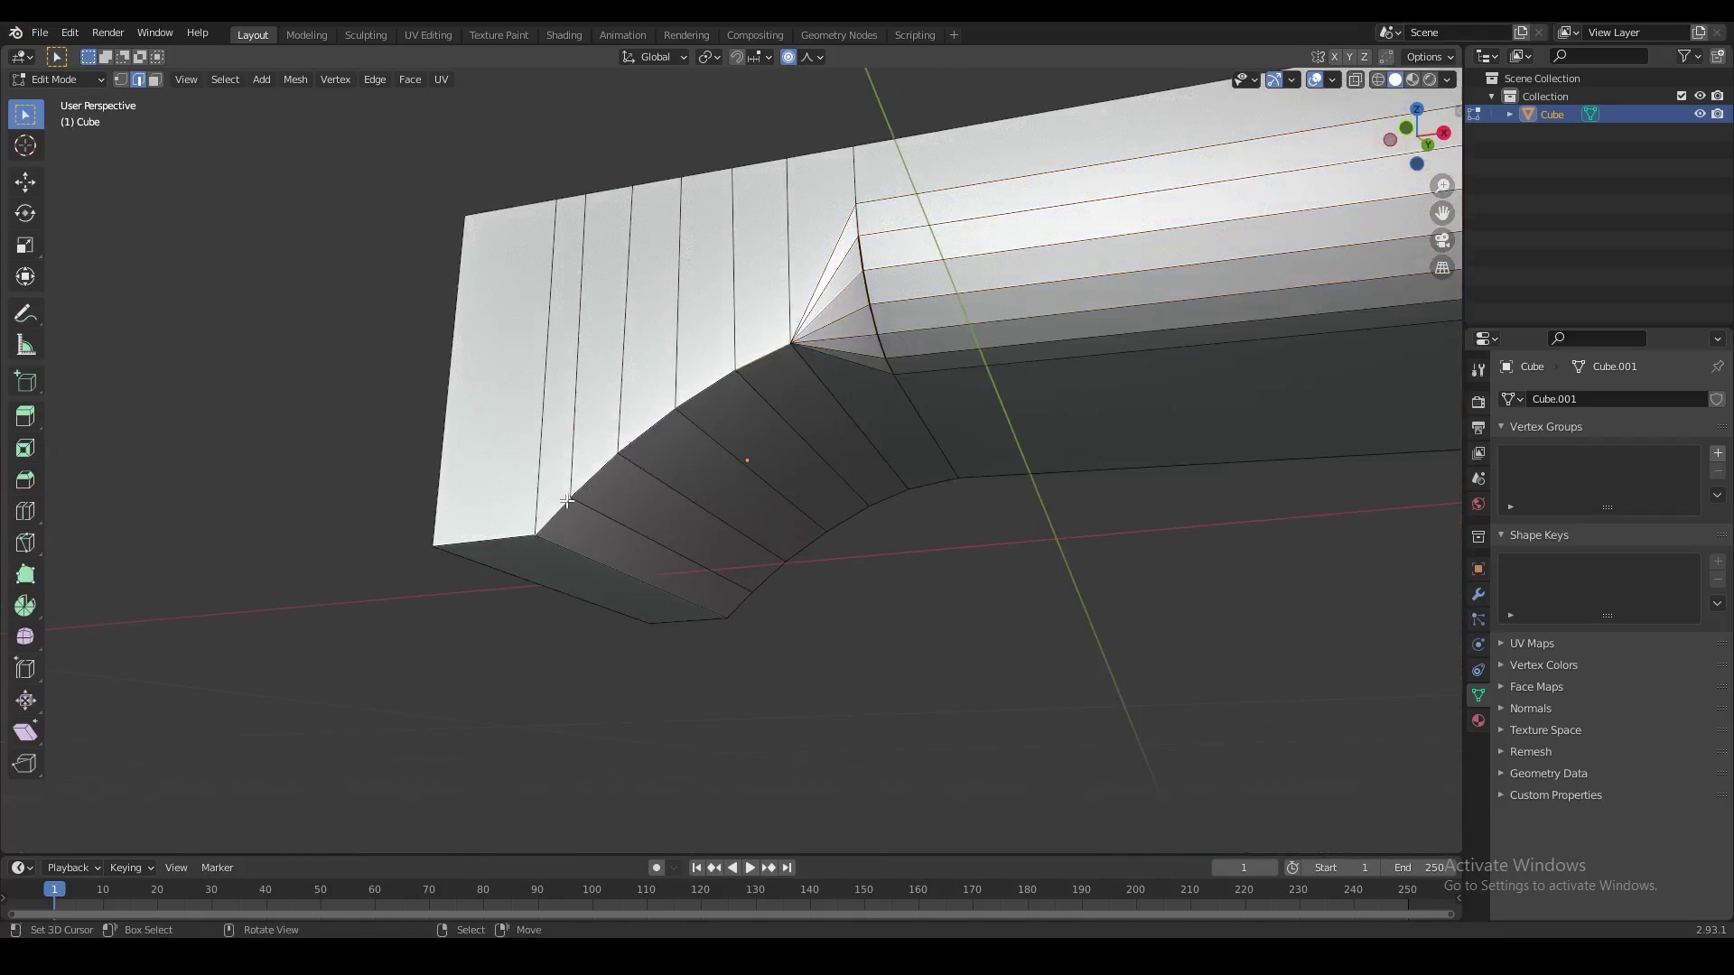
# - Undo the last edits and try to bevel the curved lower edges beside the block end
pyautogui.hotkey('shift', 'z')
pyautogui.hotkey('shift', 'z')
pyautogui.hotkey('ctrl', 'z')
pyautogui.hotkey('ctrl', 'z')
pyautogui.rightClick(750, 365)
pyautogui.moveTo(659, 421); pyautogui.dragTo(862, 309, button='middle')
pyautogui.hotkey('ctrl', 'b')
pyautogui.click(798, 513)
pyautogui.scroll(-2, 798, 270)
pyautogui.scroll(-2, 691, 385)
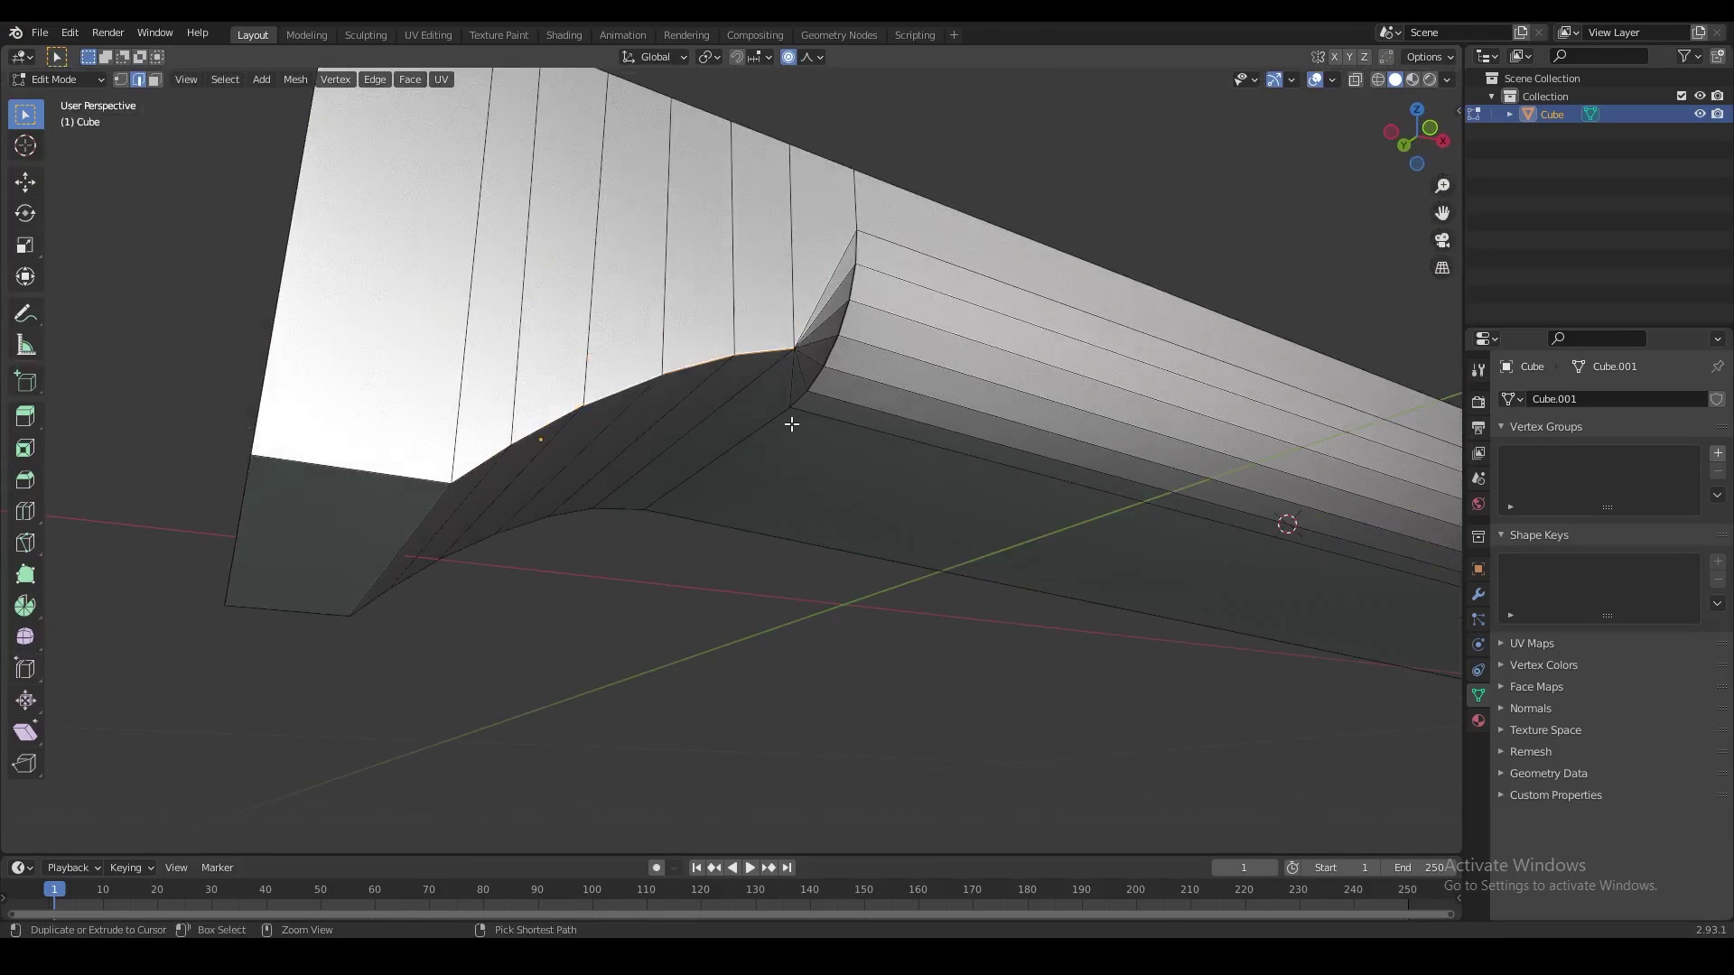
# - Undo the bevels so the straight lower edge is sharp again
pyautogui.hotkey('ctrl', 'z')
pyautogui.hotkey('shift', 'z')
pyautogui.scroll(-3, 832, 445)
pyautogui.moveTo(832, 445); pyautogui.dragTo(880, 441, button='middle')
pyautogui.hotkey('alt', 'z')
pyautogui.moveTo(1055, 527); pyautogui.dragTo(833, 466, button='middle')
pyautogui.scroll(4, 833, 466)
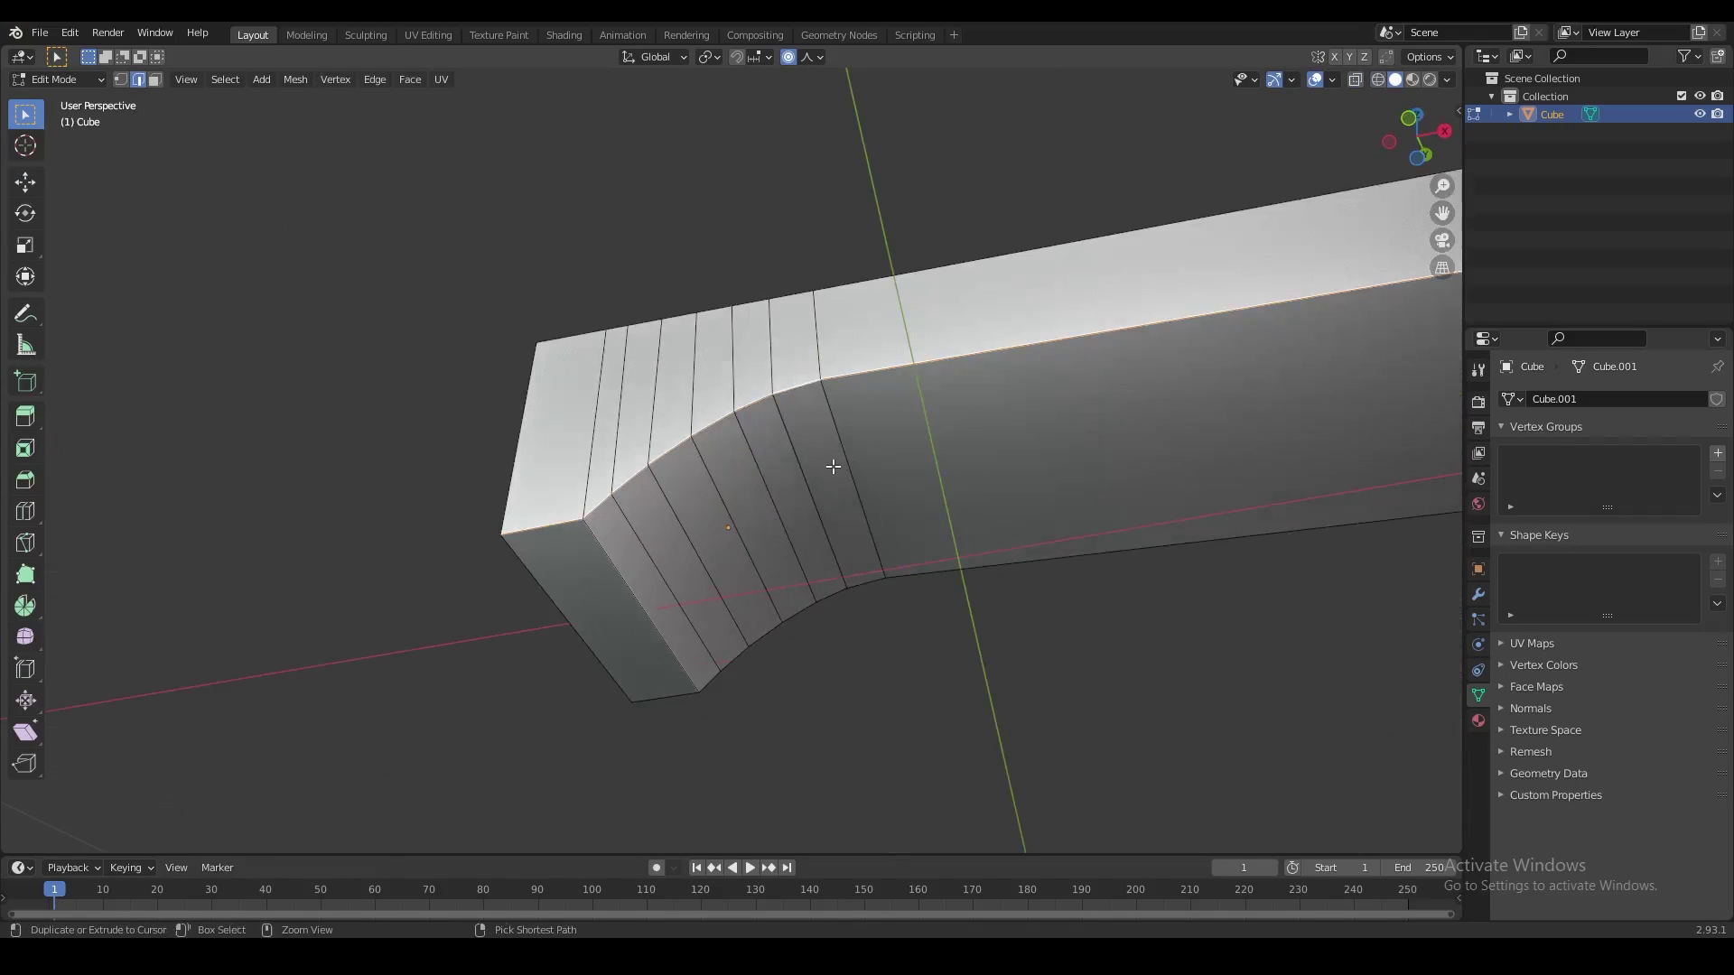
# - Try to bevel the unrounded lower edge chain once more
pyautogui.click(740, 499)
pyautogui.moveTo(740, 499); pyautogui.dragTo(959, 545, button='middle')
pyautogui.hotkey('ctrl', 'b')
pyautogui.rightClick(804, 517)
# - Leave mesh editing and add a Bevel modifier to the bar
pyautogui.scroll(-2, 847, 502)
pyautogui.press('Tab')
pyautogui.scroll(4, 1431, 609)
pyautogui.moveTo(1431, 608); pyautogui.dragTo(1508, 622, button='middle')
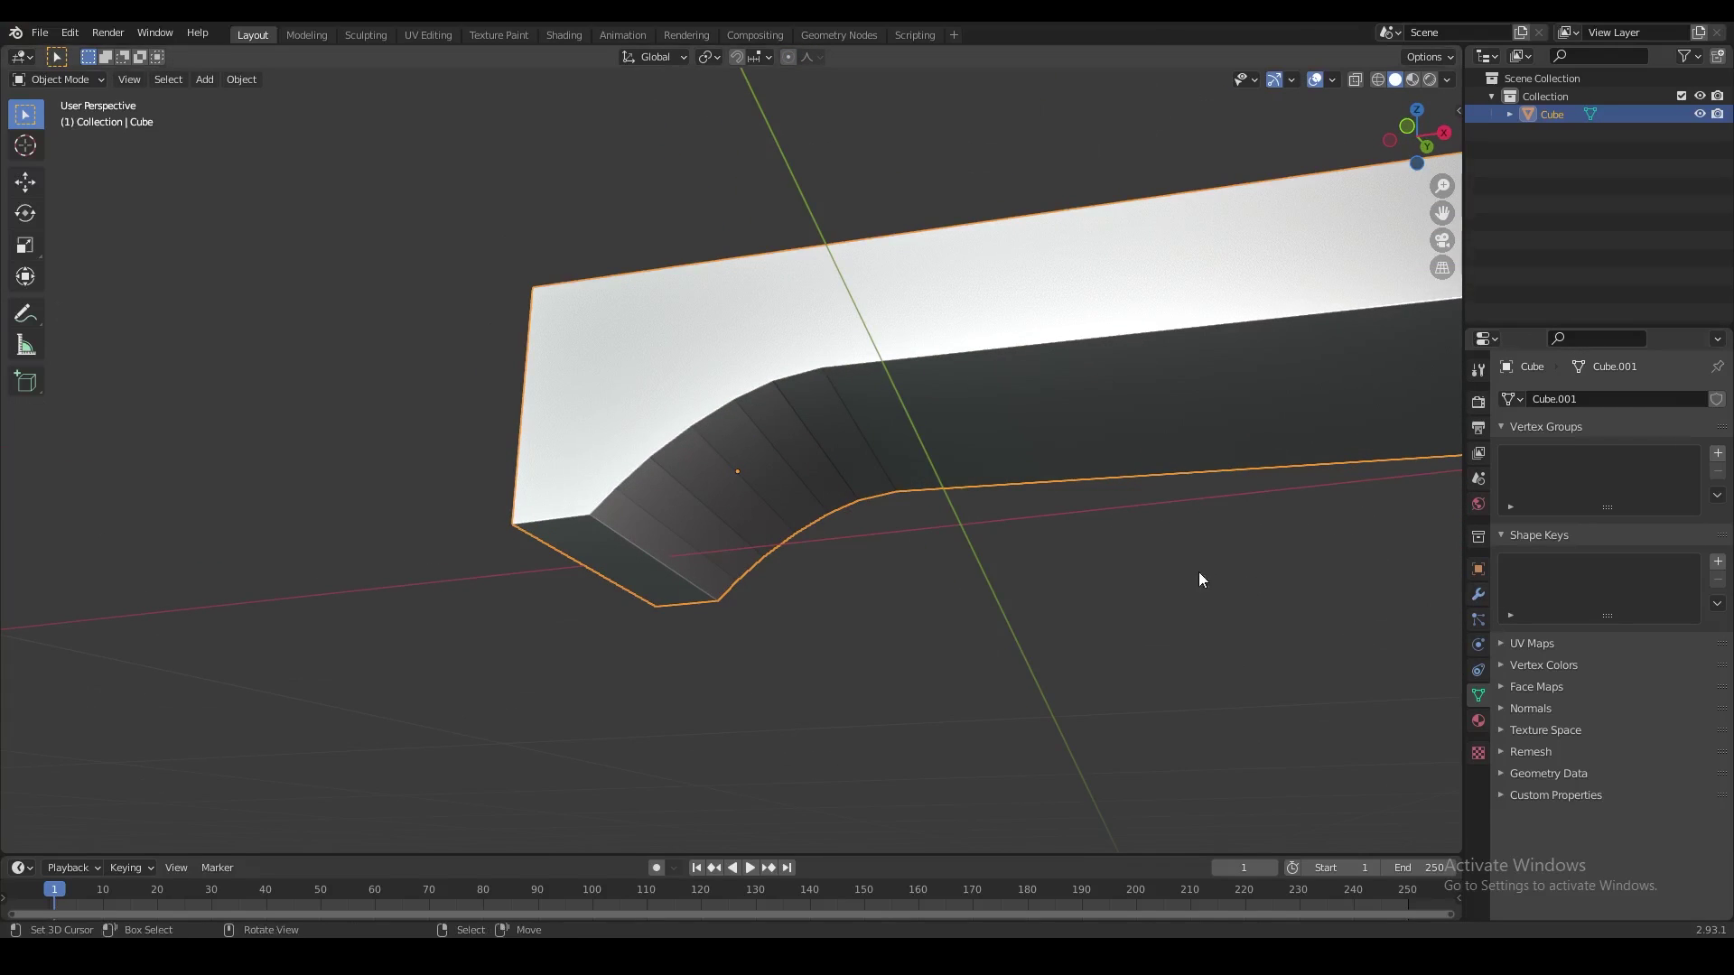
pyautogui.moveTo(1199, 571); pyautogui.dragTo(1450, 587, button='middle')
pyautogui.click(1478, 594)
pyautogui.click(1520, 406)
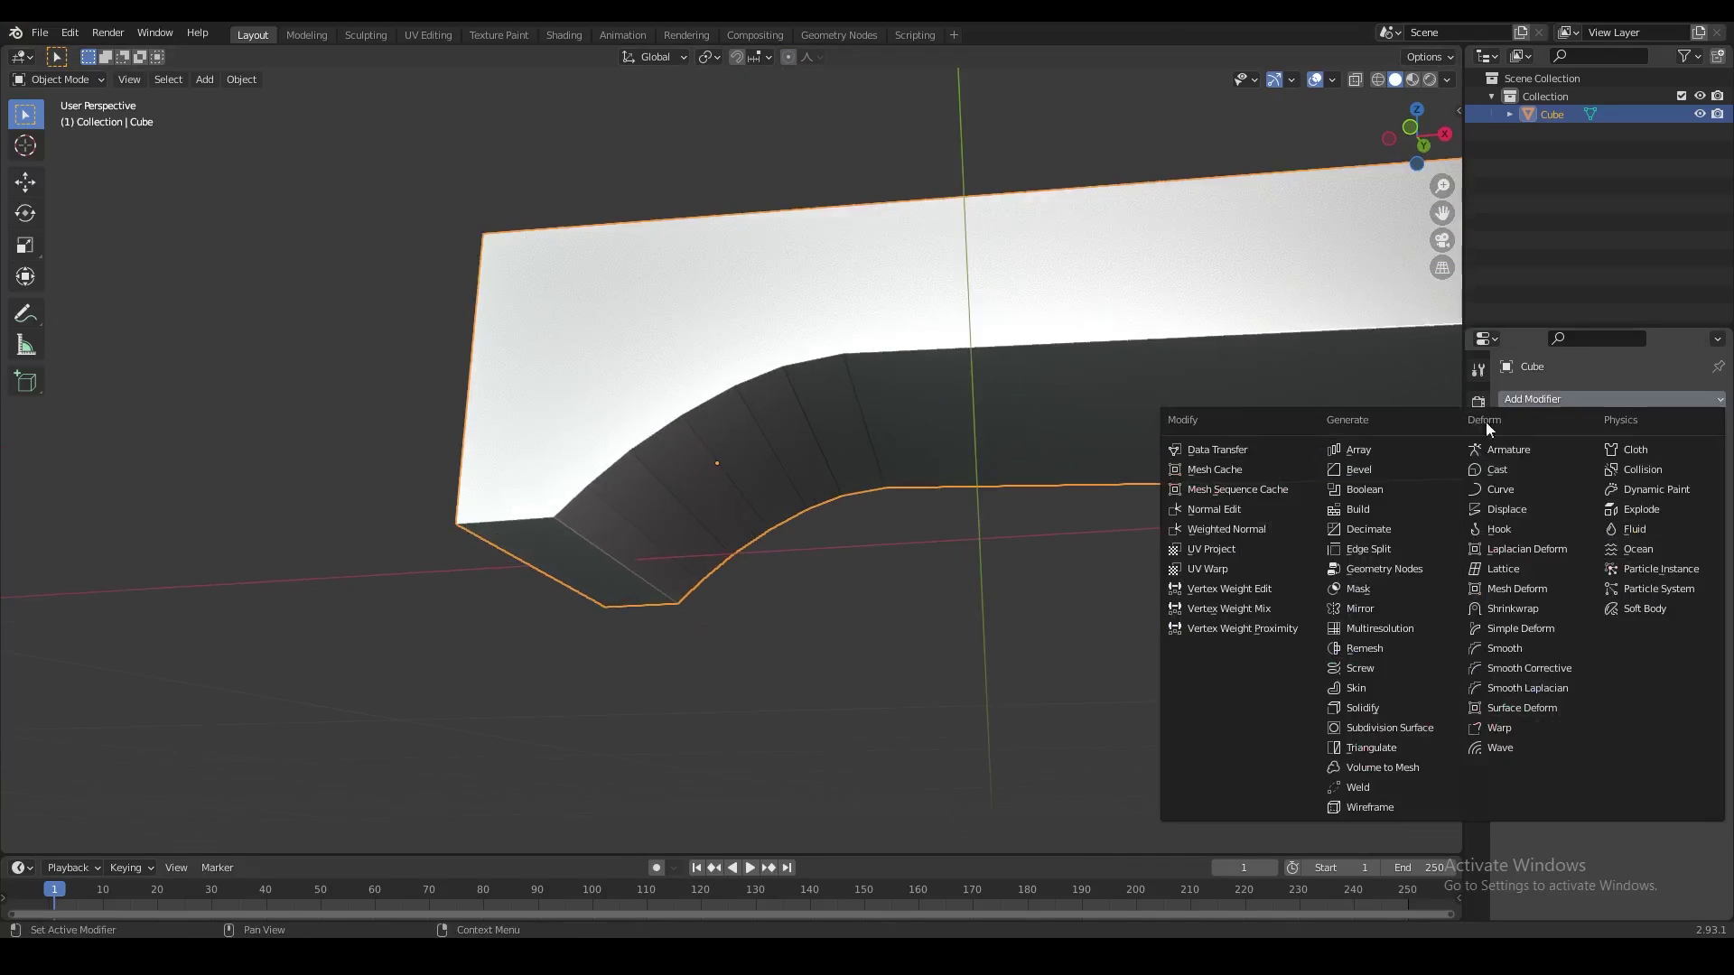
pyautogui.click(1357, 470)
# - Set the Bevel modifier's limit method to Weight
pyautogui.moveTo(1335, 482); pyautogui.dragTo(1445, 562, button='middle')
pyautogui.click(1643, 554)
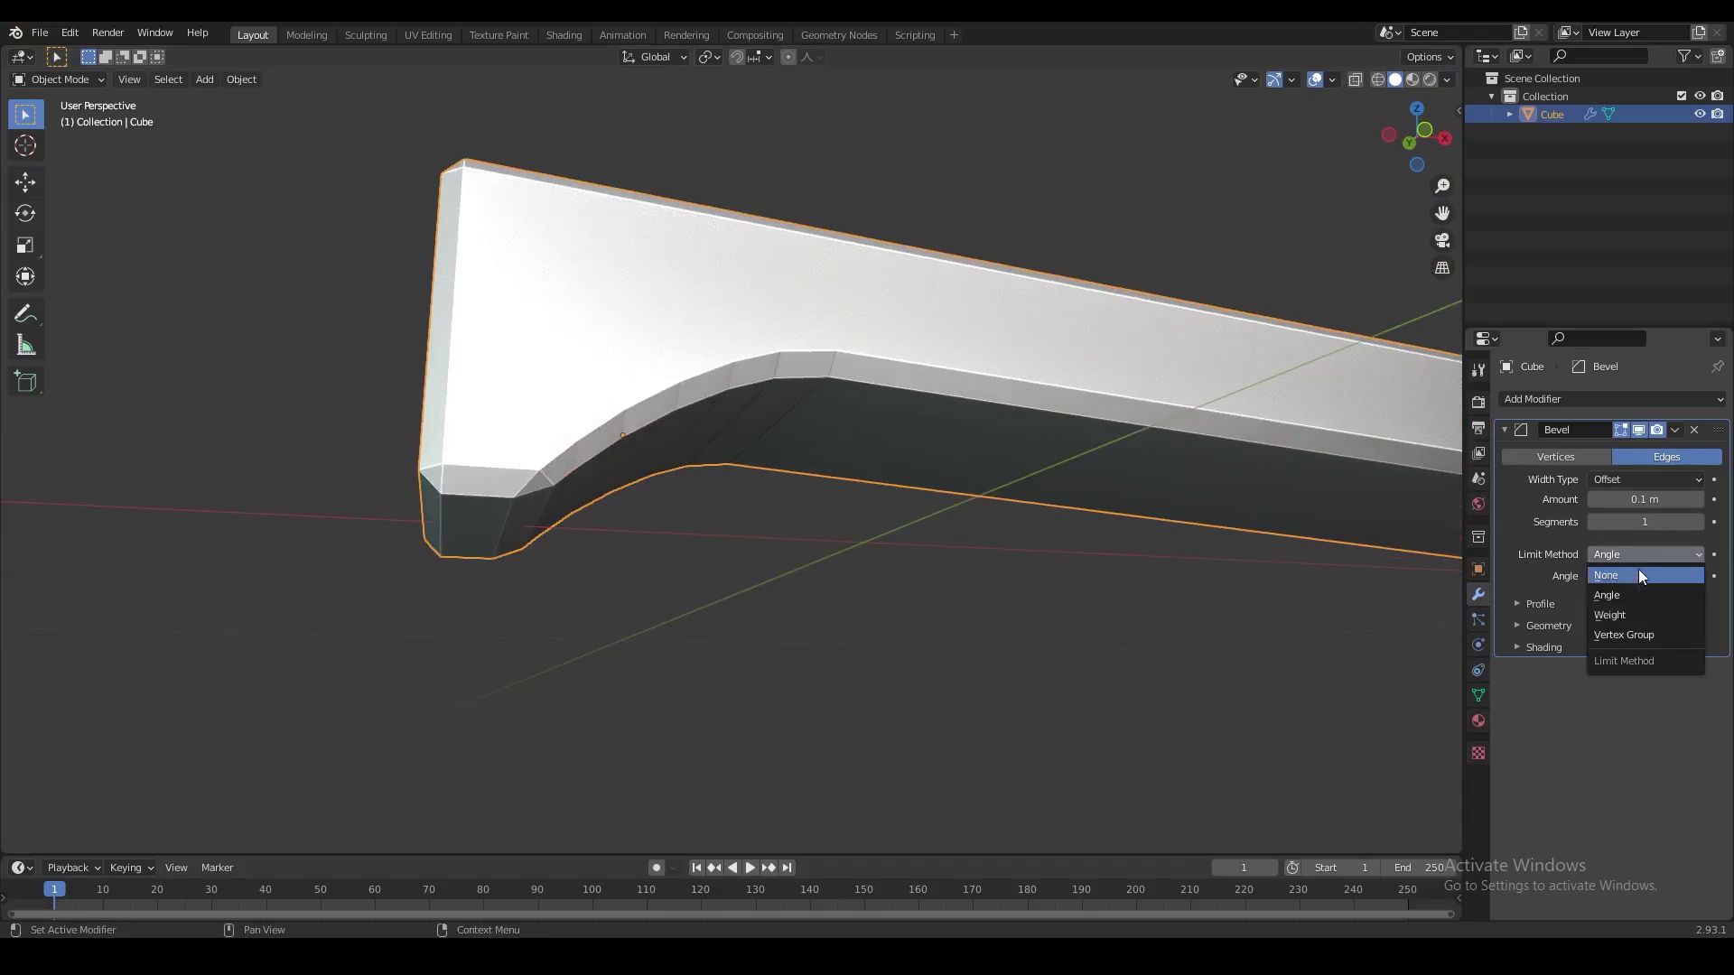
pyautogui.click(1628, 609)
# - Return to mesh editing and select the lower side edge chain running along the block's curve
pyautogui.press('Tab')
pyautogui.moveTo(1129, 521); pyautogui.dragTo(868, 445, button='middle')
pyautogui.scroll(4, 911, 454)
pyautogui.hotkey('alt', 'z')
pyautogui.hotkey('alt', 'z')
pyautogui.scroll(-4, 867, 445)
pyautogui.moveTo(693, 445); pyautogui.dragTo(1127, 310, button='middle')
pyautogui.hotkey('alt', 'z')
pyautogui.hotkey('alt', 'z')
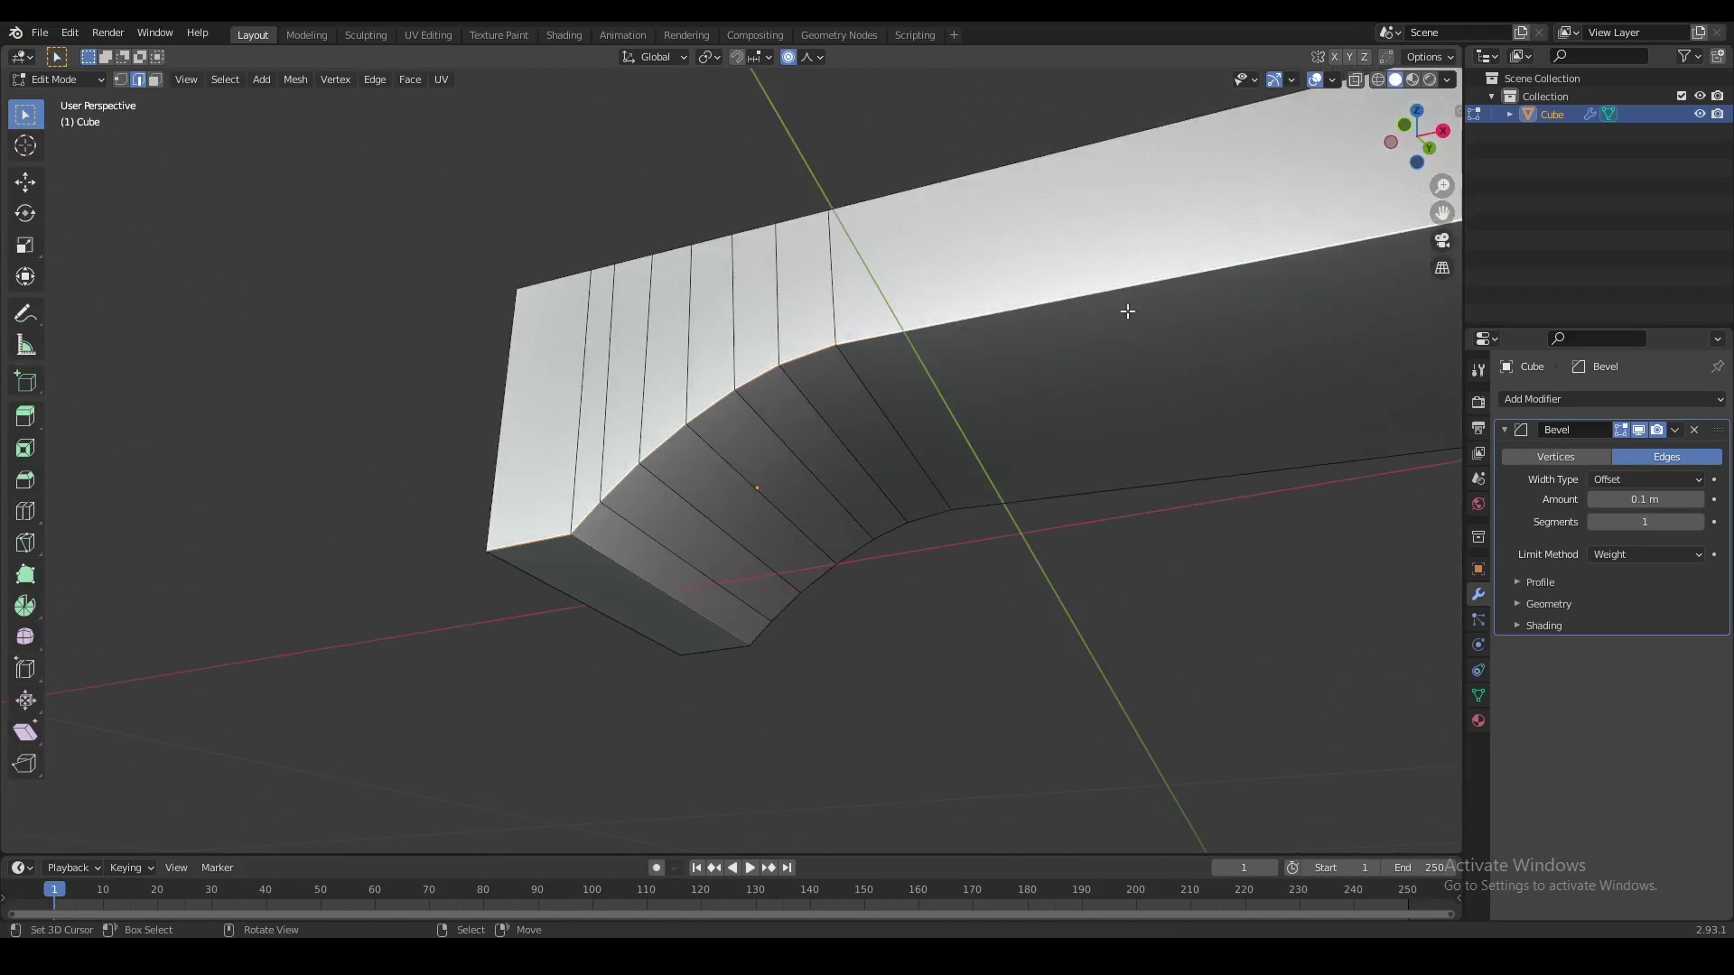
pyautogui.scroll(1, 1285, 298)
pyautogui.press('Tab')
pyautogui.press('Tab')
pyautogui.press('Tab')
pyautogui.press('Tab')
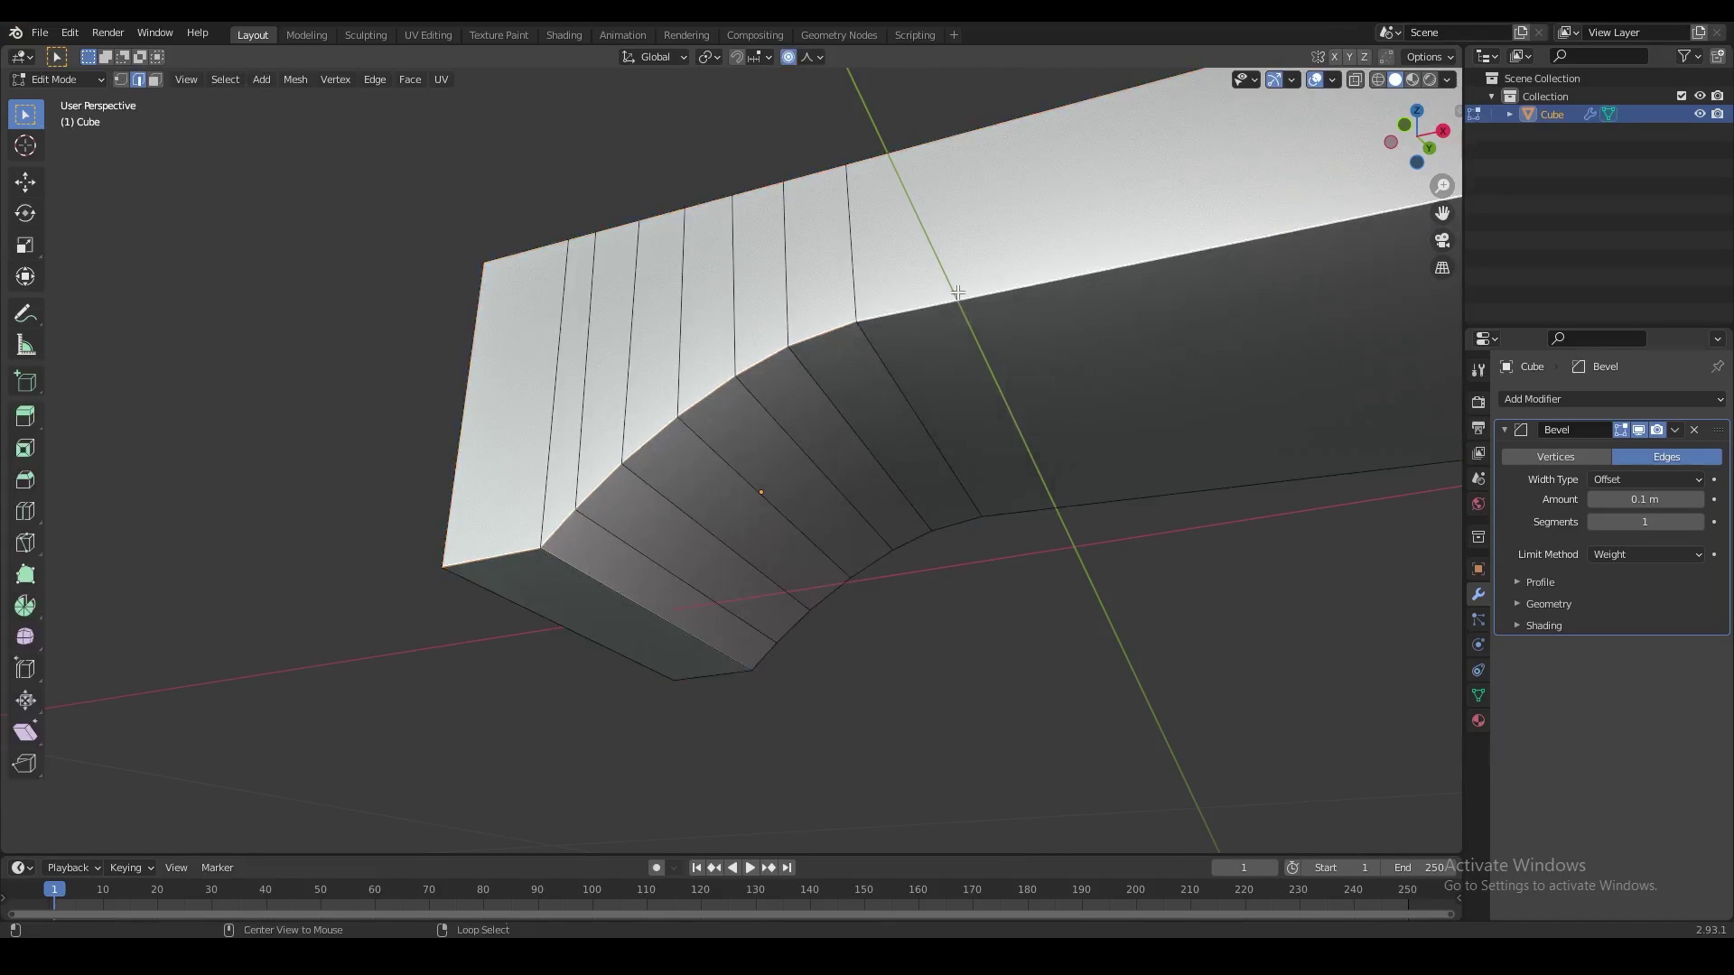
# - Show the selection's transform properties and set the edge chain's mean bevel weight to 0.26
pyautogui.moveTo(1460, 109); pyautogui.dragTo(1282, 149)
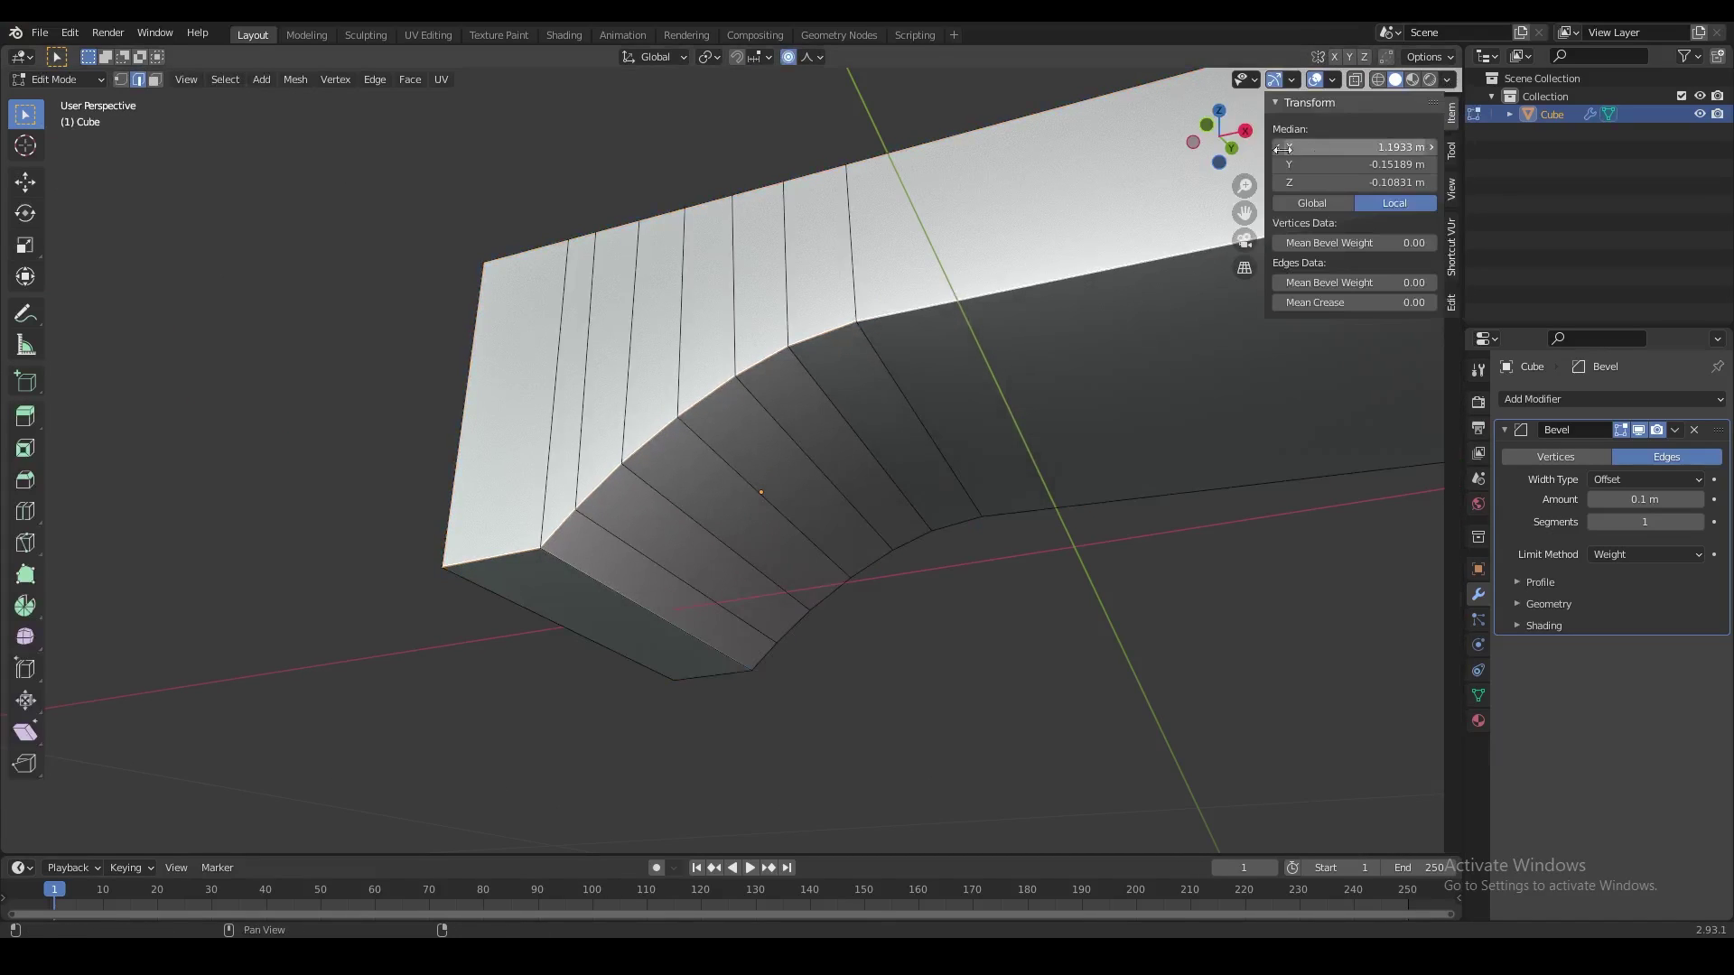
pyautogui.click(1288, 101)
pyautogui.click(1288, 101)
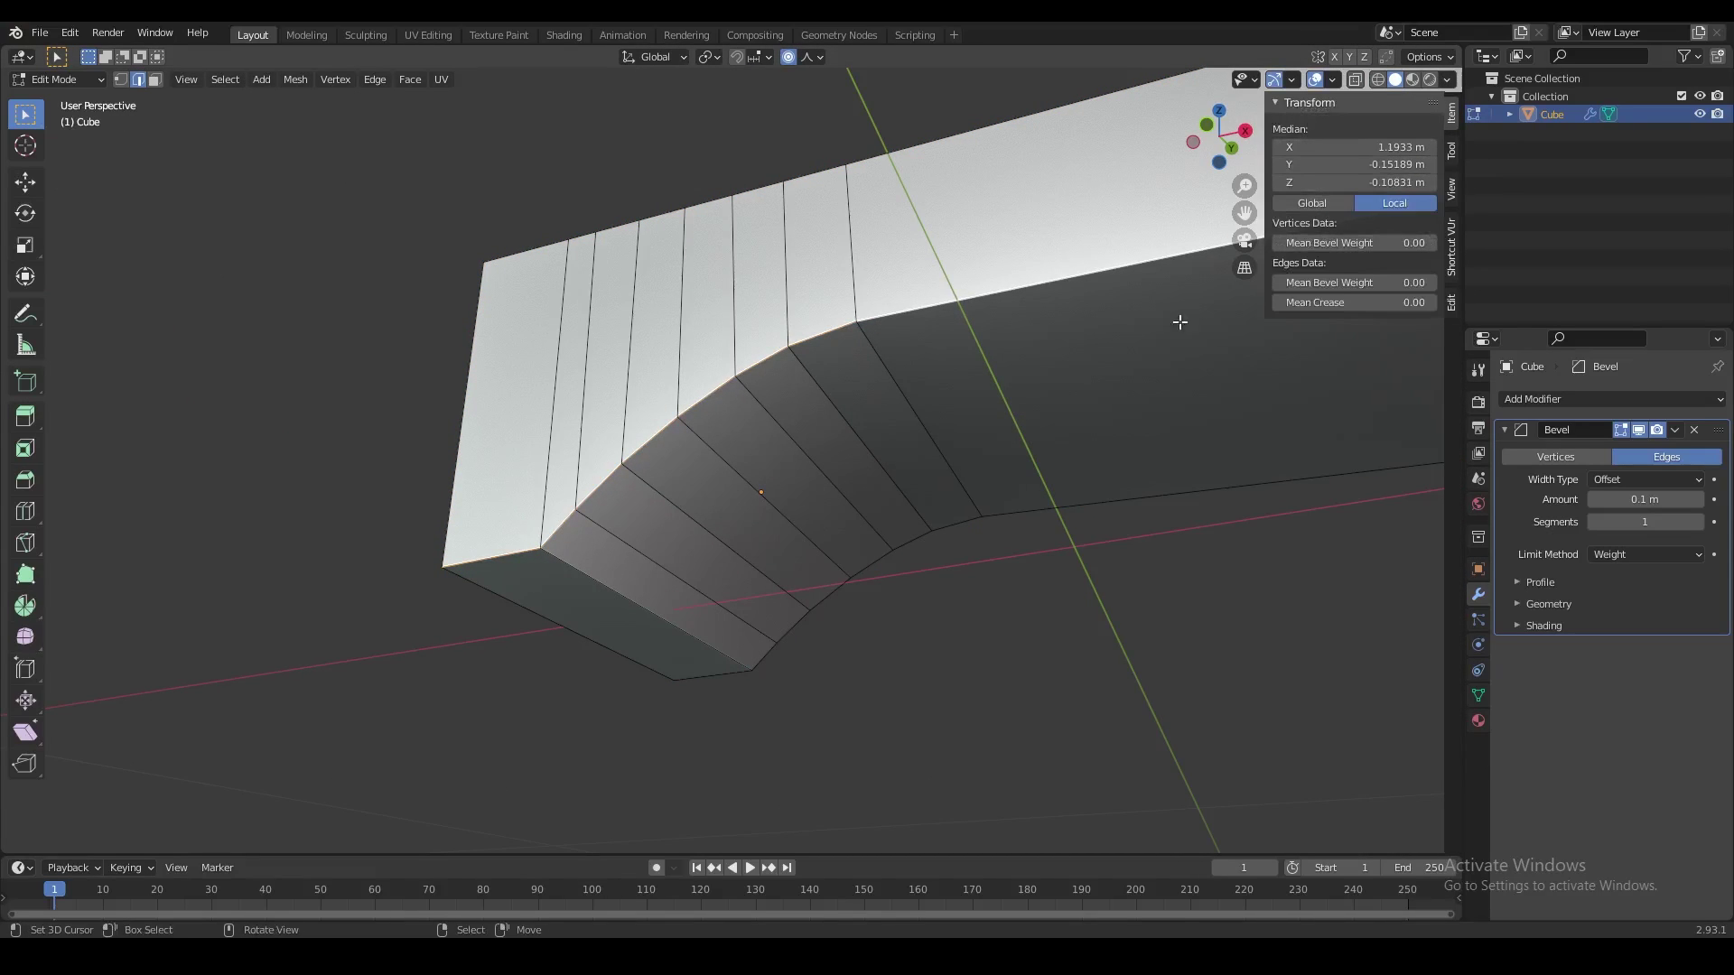
pyautogui.moveTo(1332, 285)
pyautogui.mouseDown()
pyautogui.moveTo(1382, 285)
pyautogui.moveTo(1366, 285)
pyautogui.mouseUp()
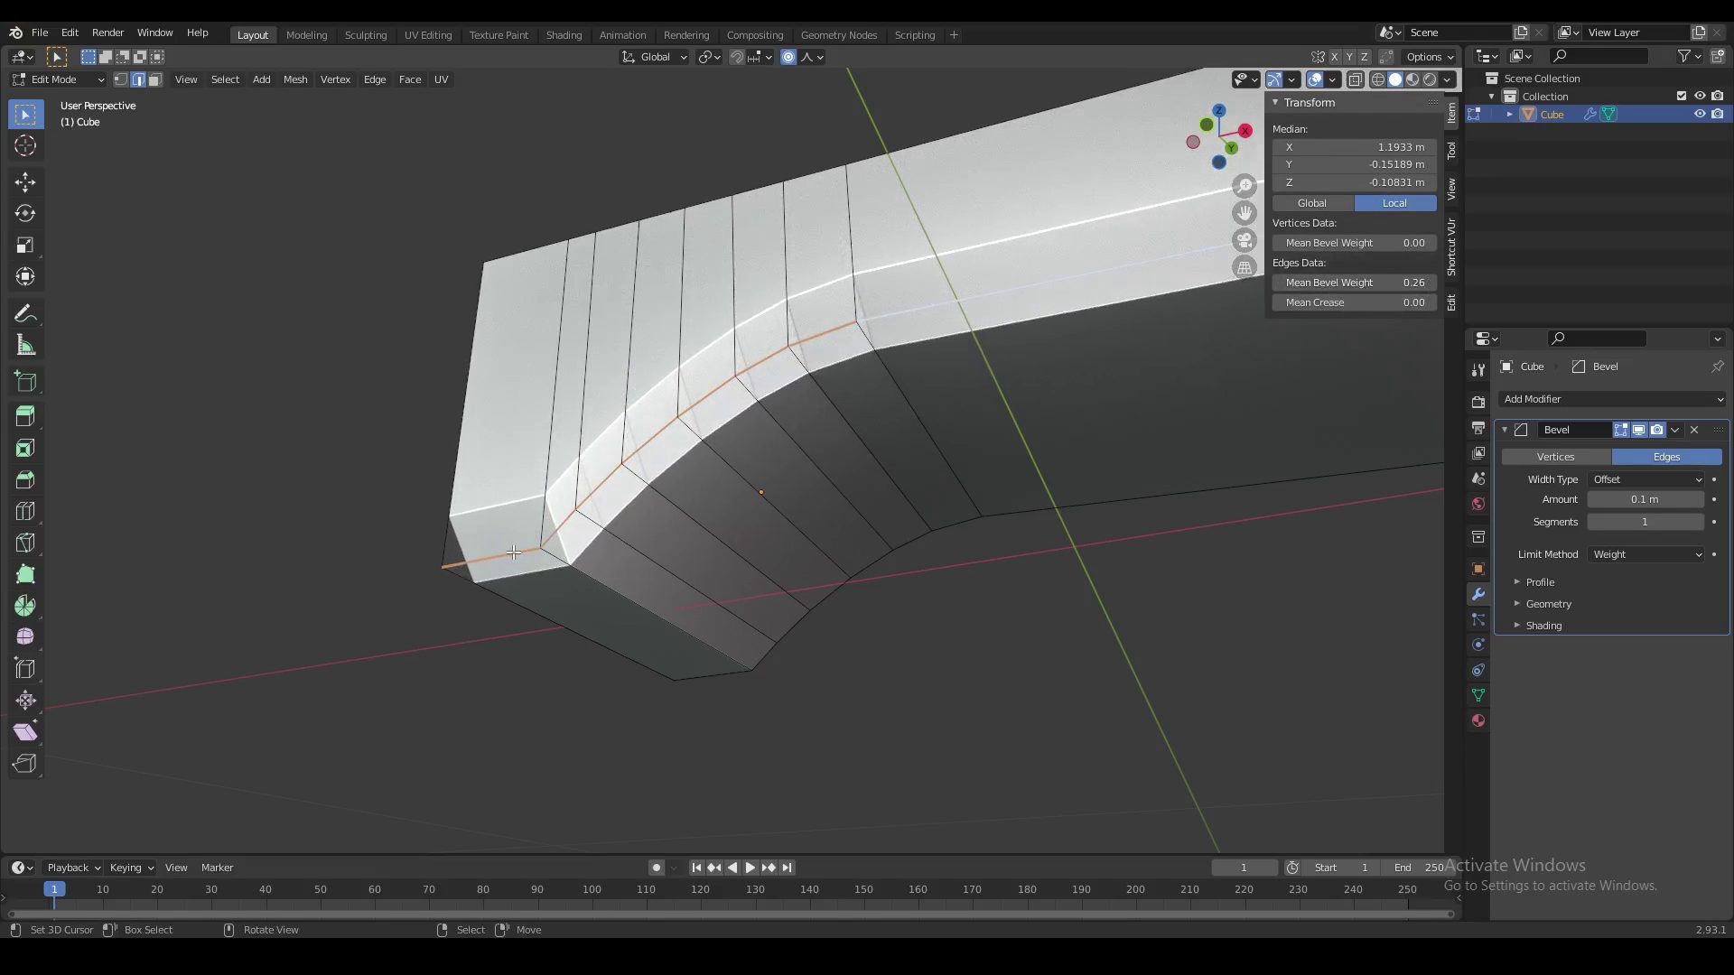
# - Set the bevel weight of the short lower edge at the block end to 0.08
pyautogui.moveTo(636, 541); pyautogui.dragTo(662, 533, button='middle')
pyautogui.scroll(2, 801, 534)
pyautogui.moveTo(811, 535); pyautogui.dragTo(774, 529, button='middle')
pyautogui.moveTo(1355, 283); pyautogui.dragTo(1363, 283)
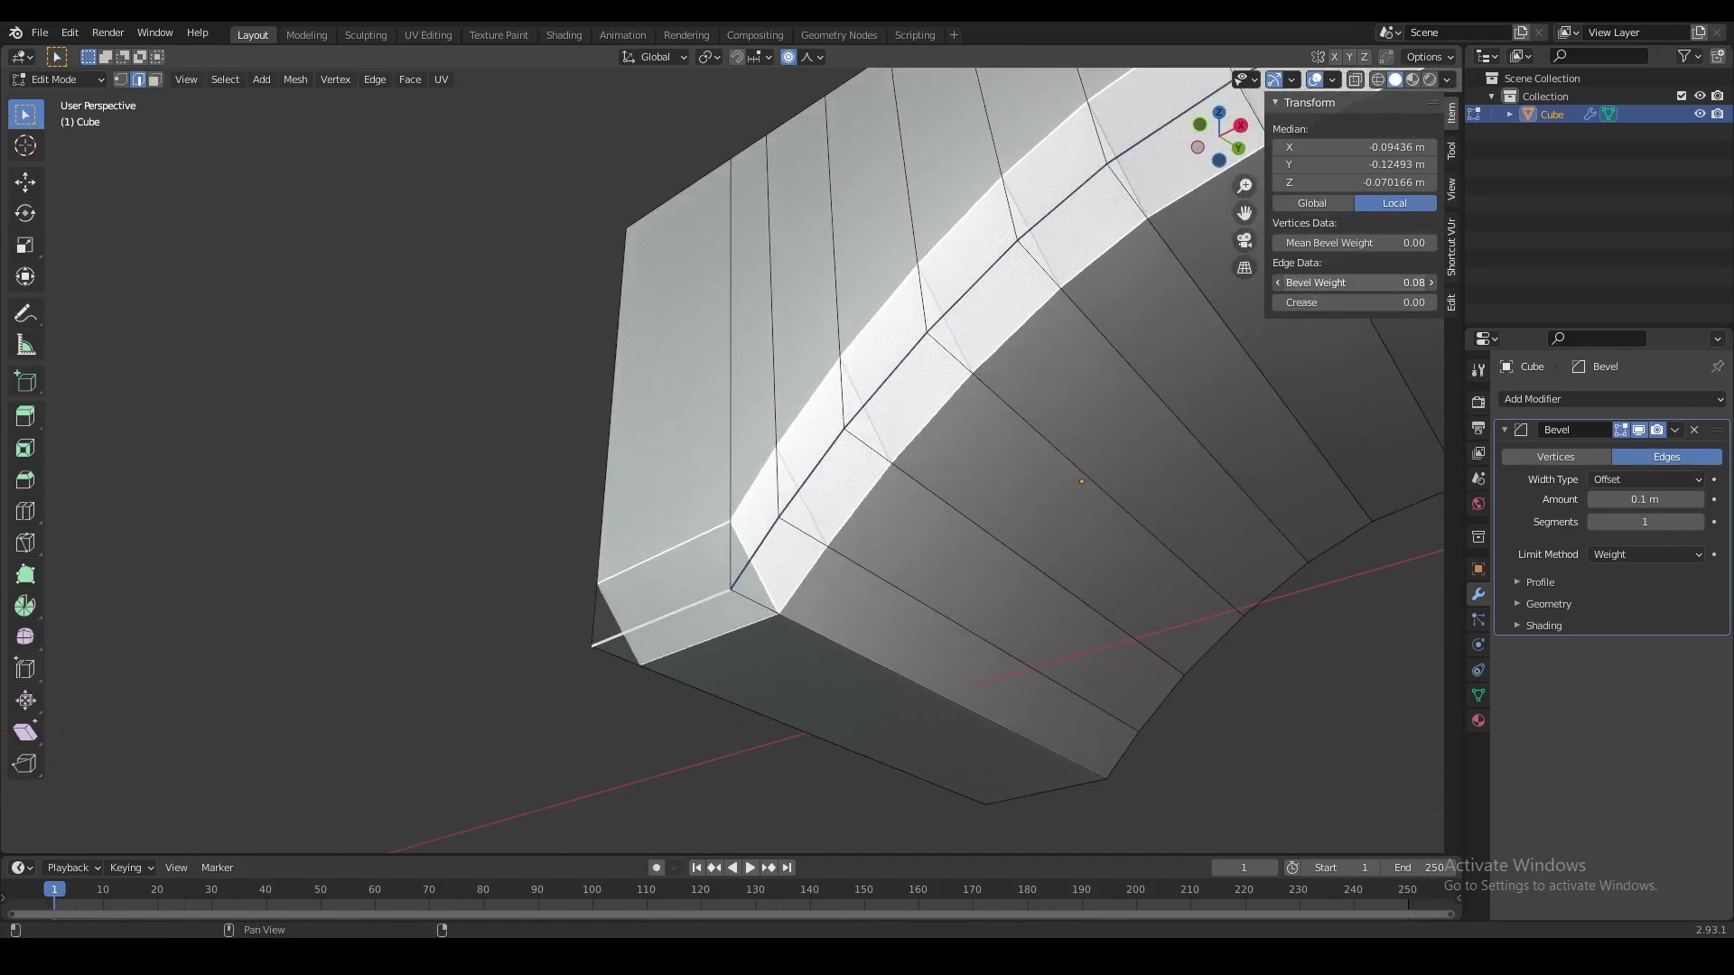
# - Adjust the bevel weights of individual edges along the block's curve, raising one to 1.00
pyautogui.moveTo(832, 517); pyautogui.dragTo(734, 533, button='middle')
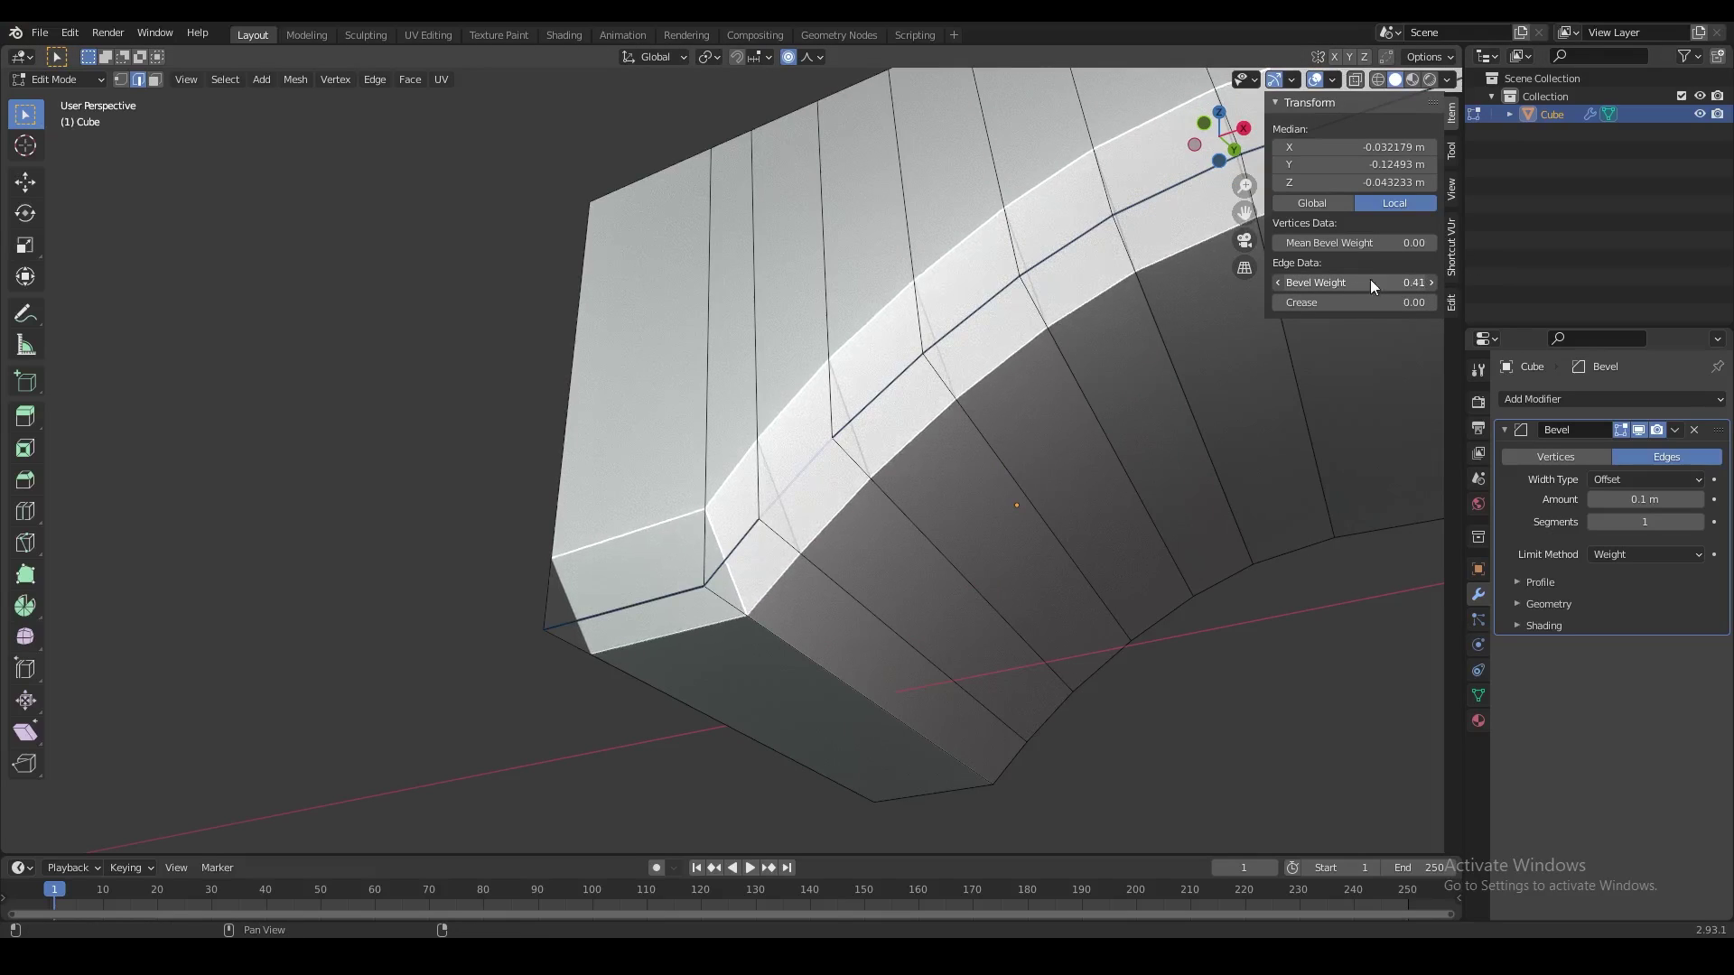
pyautogui.moveTo(1390, 274); pyautogui.dragTo(1454, 283)
pyautogui.scroll(-1, 1023, 289)
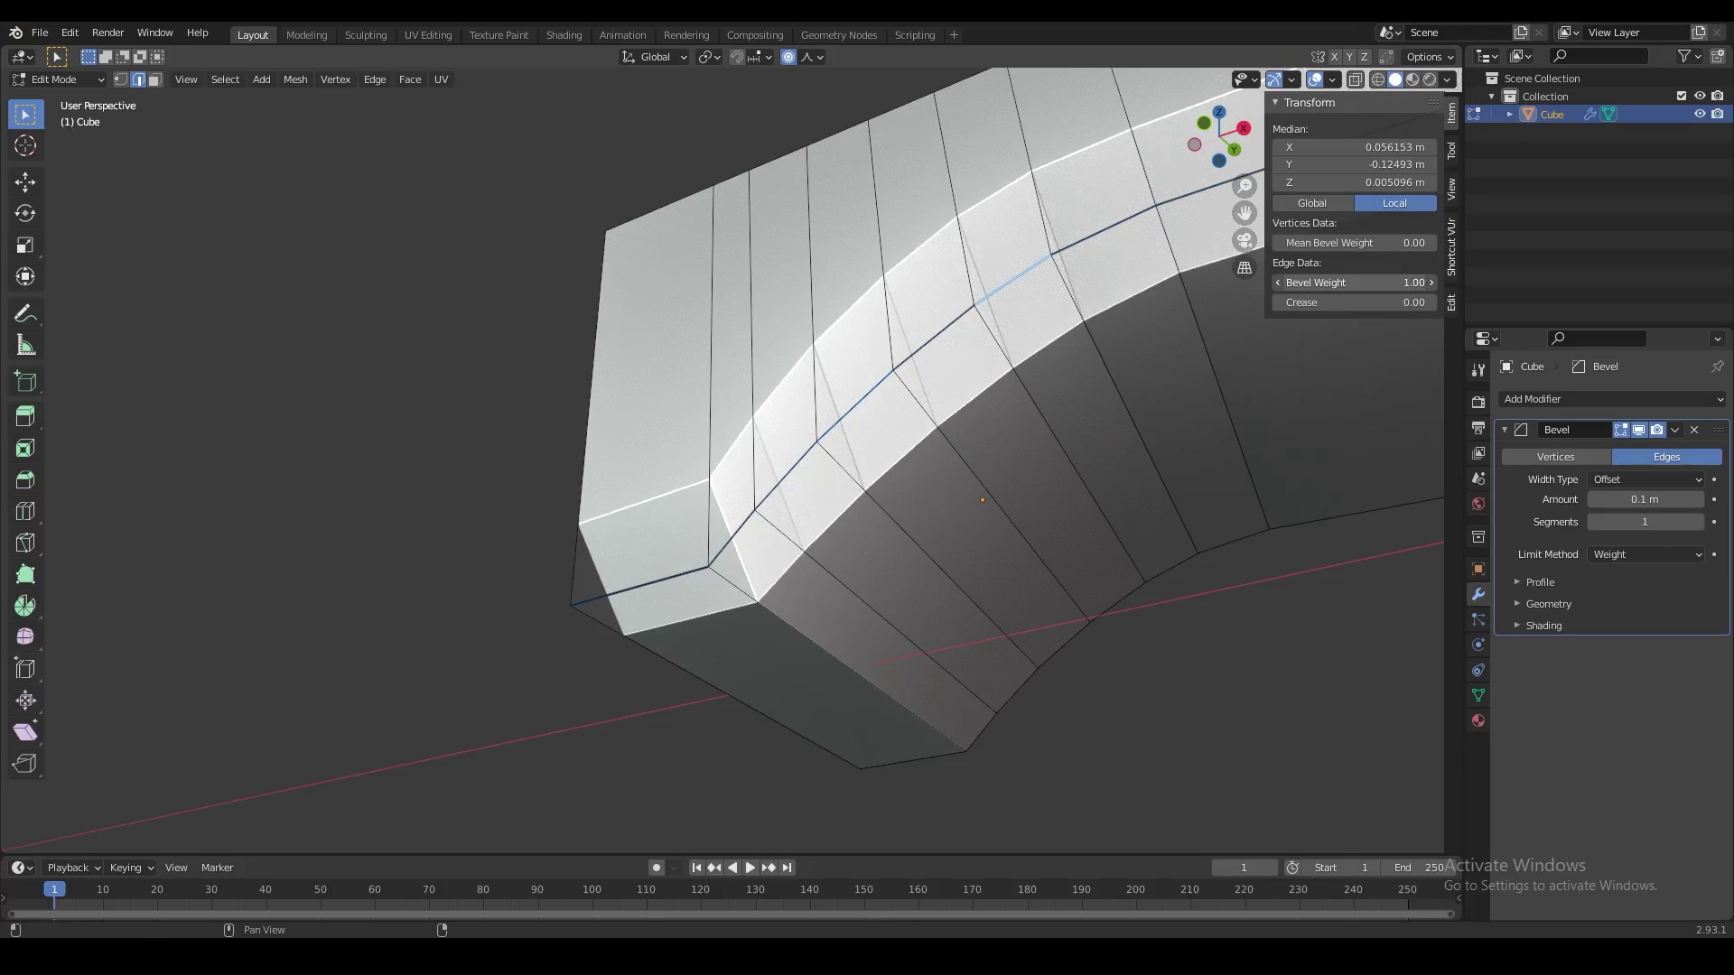
pyautogui.moveTo(981, 359); pyautogui.dragTo(966, 398, button='middle')
pyautogui.moveTo(632, 546); pyautogui.dragTo(1062, 465, button='middle')
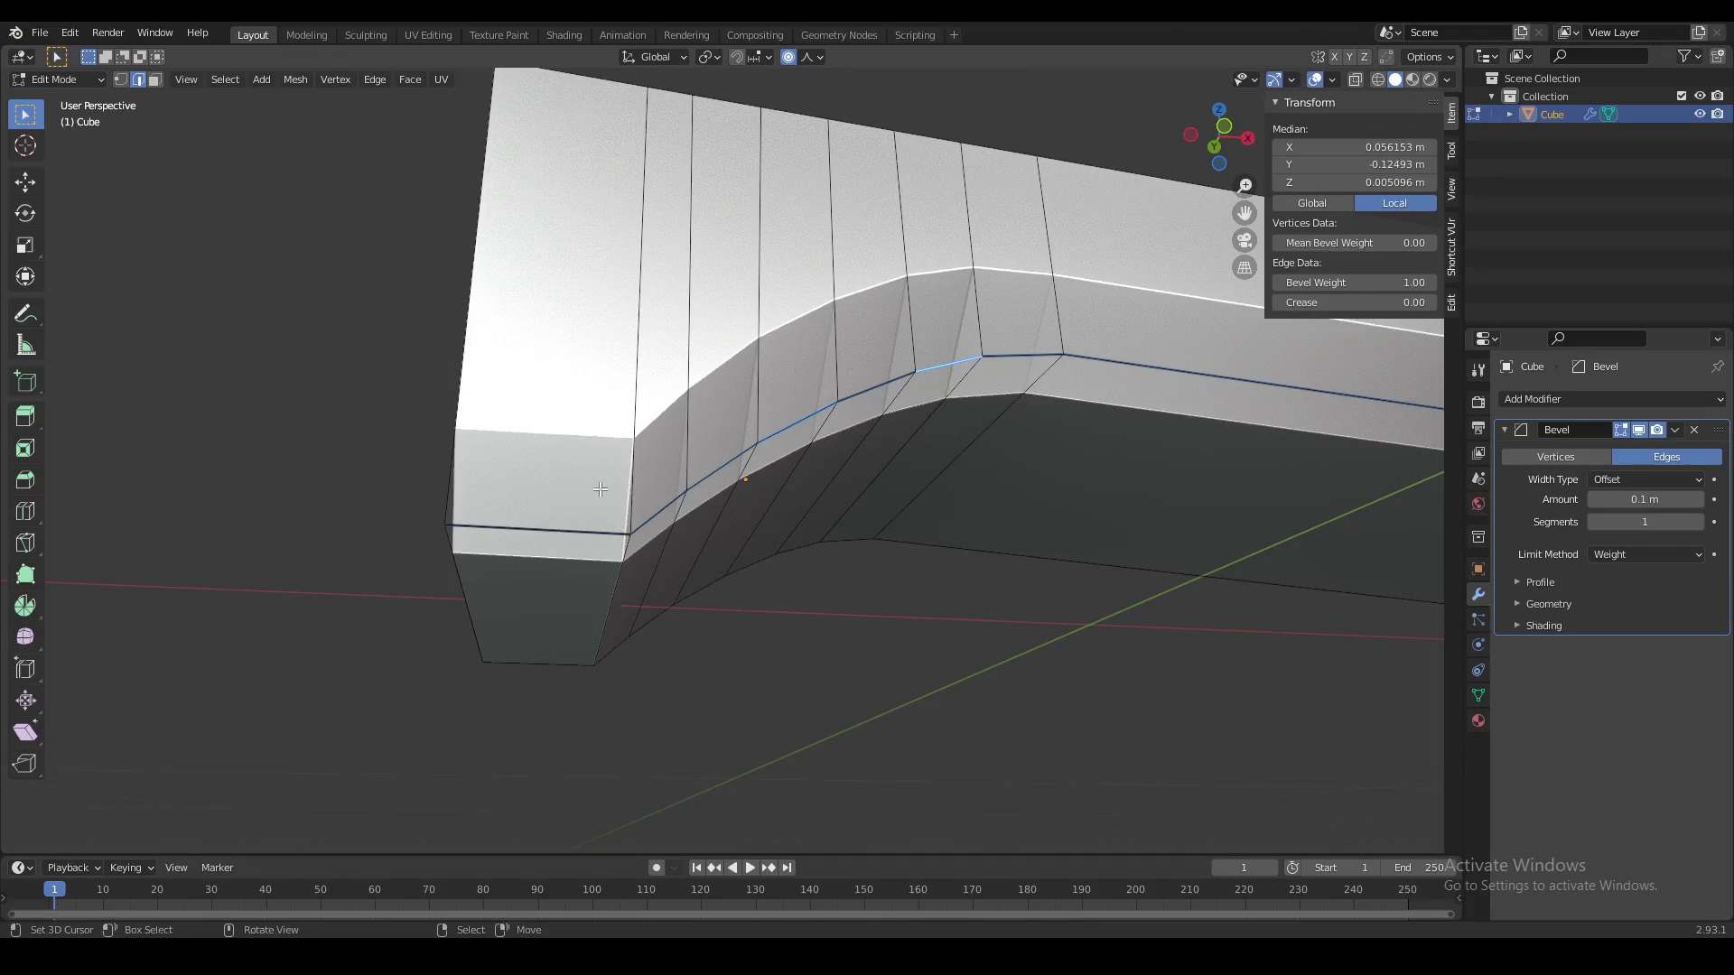
pyautogui.moveTo(1399, 282); pyautogui.dragTo(1363, 282)
# - Remove the Bevel modifier and try again to bevel the lower edge chain directly
pyautogui.moveTo(1093, 368); pyautogui.dragTo(921, 506, button='middle')
pyautogui.click(1696, 431)
pyautogui.hotkey('alt', 'z')
pyautogui.keyDown('alt'); pyautogui.click(973, 426); pyautogui.keyUp('alt')
pyautogui.hotkey('alt', 'z')
pyautogui.hotkey('ctrl', 'b')
pyautogui.rightClick(762, 461)
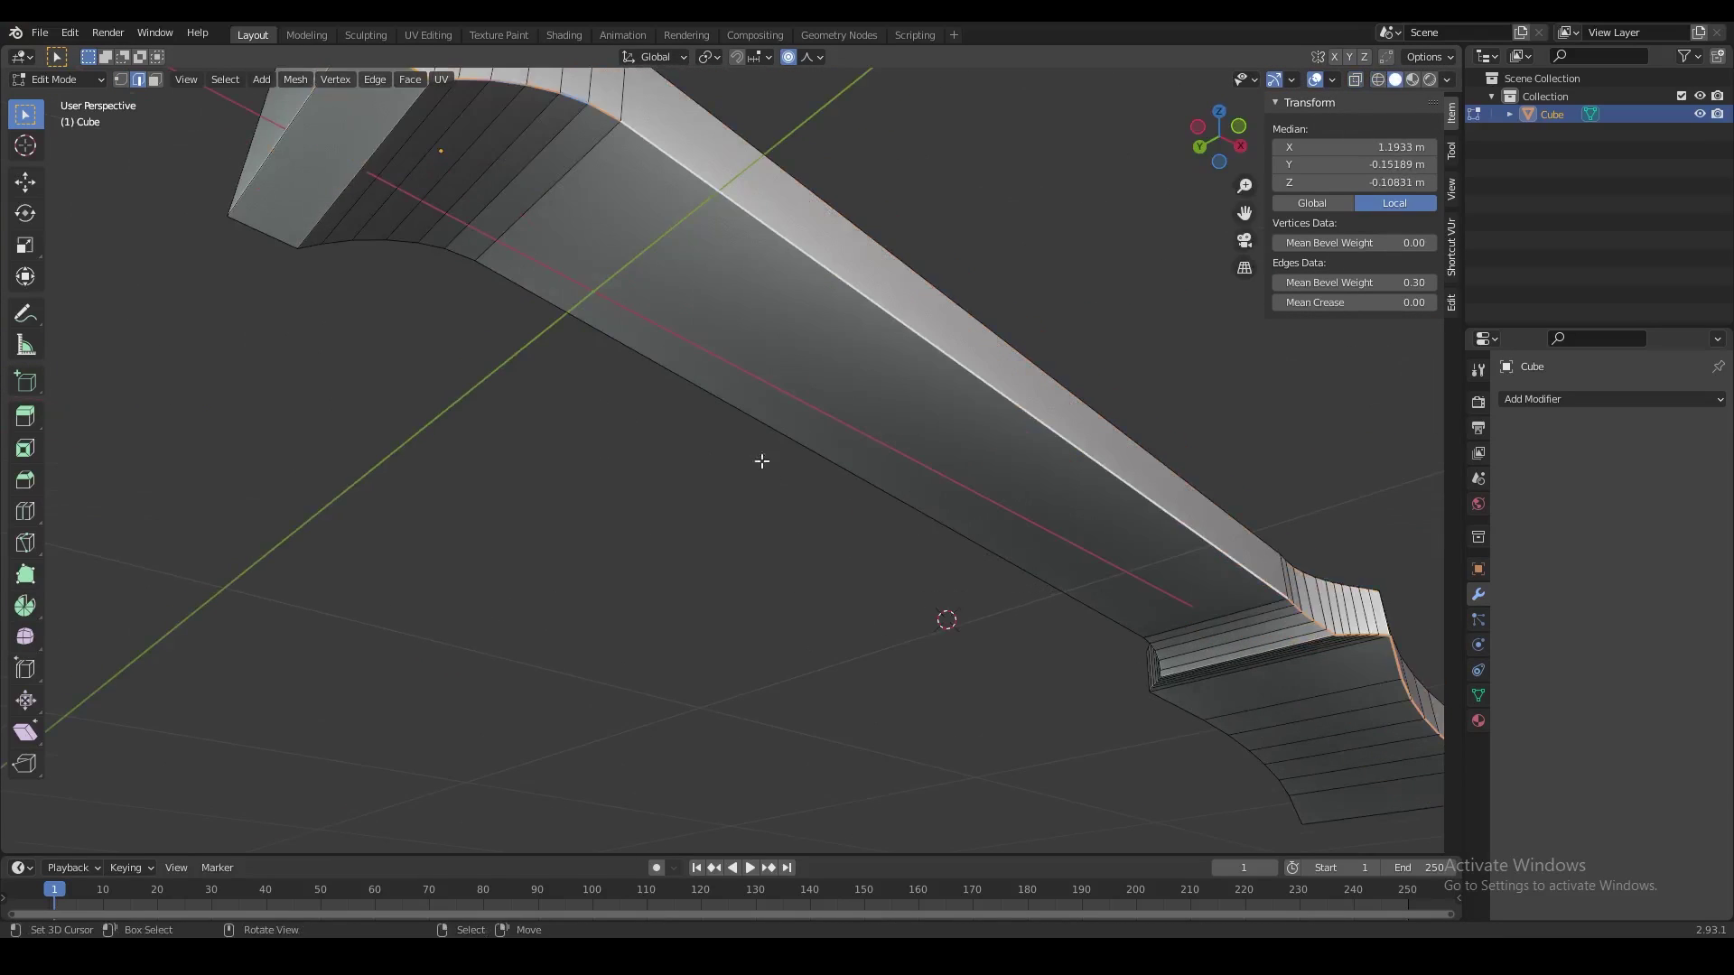
pyautogui.moveTo(762, 461); pyautogui.dragTo(794, 481, button='middle')
pyautogui.click(847, 333)
pyautogui.hotkey('ctrl', 'b')
pyautogui.rightClick(804, 472)
# - Reset the lower edge chain's mean bevel weight to 0.00 and collapse the transform properties
pyautogui.moveTo(744, 396); pyautogui.dragTo(527, 291, button='middle')
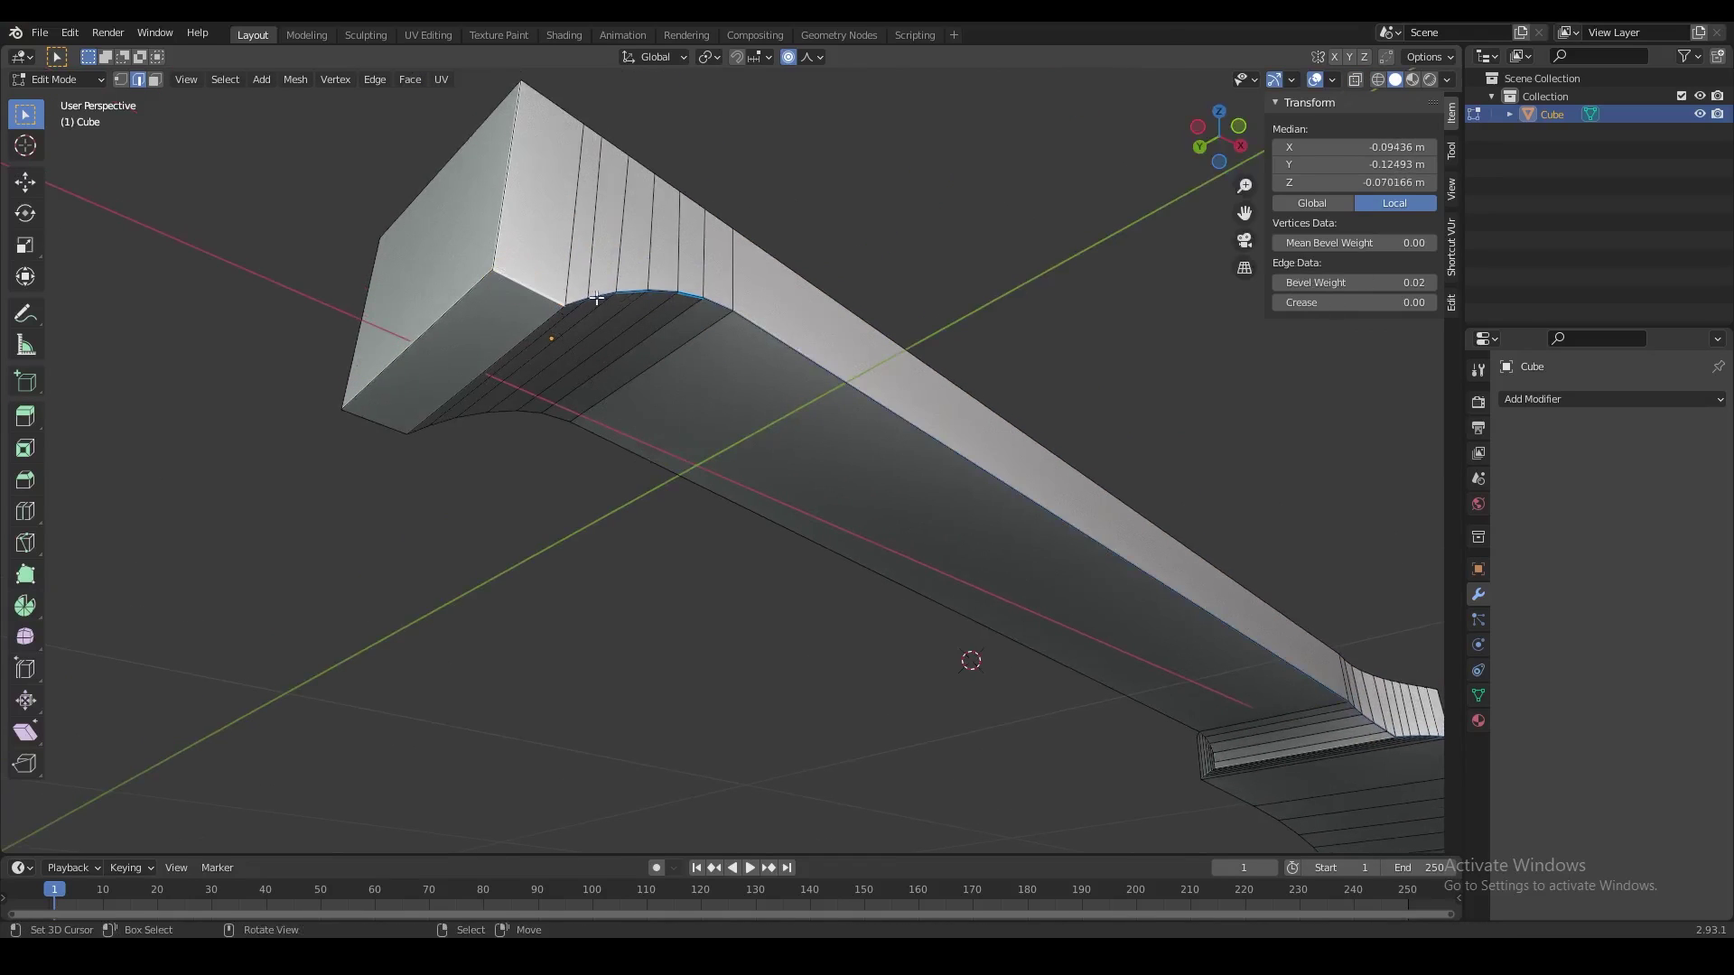
pyautogui.moveTo(592, 324); pyautogui.dragTo(577, 407, button='middle')
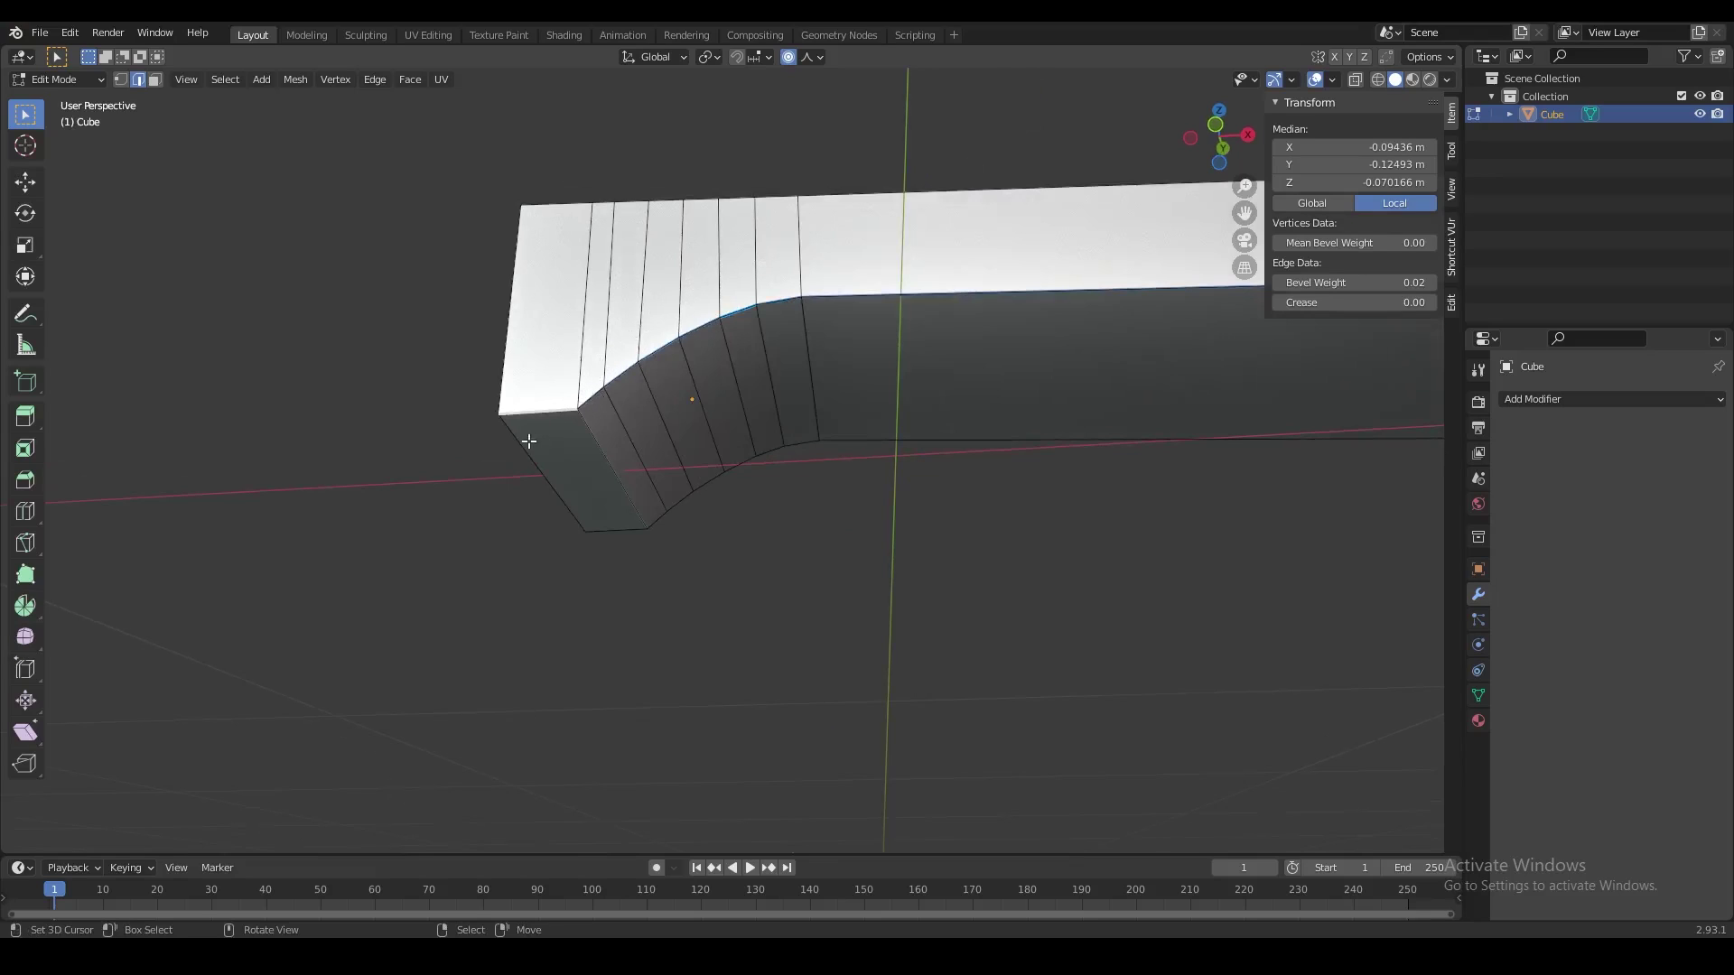
pyautogui.moveTo(765, 301); pyautogui.dragTo(801, 344, button='middle')
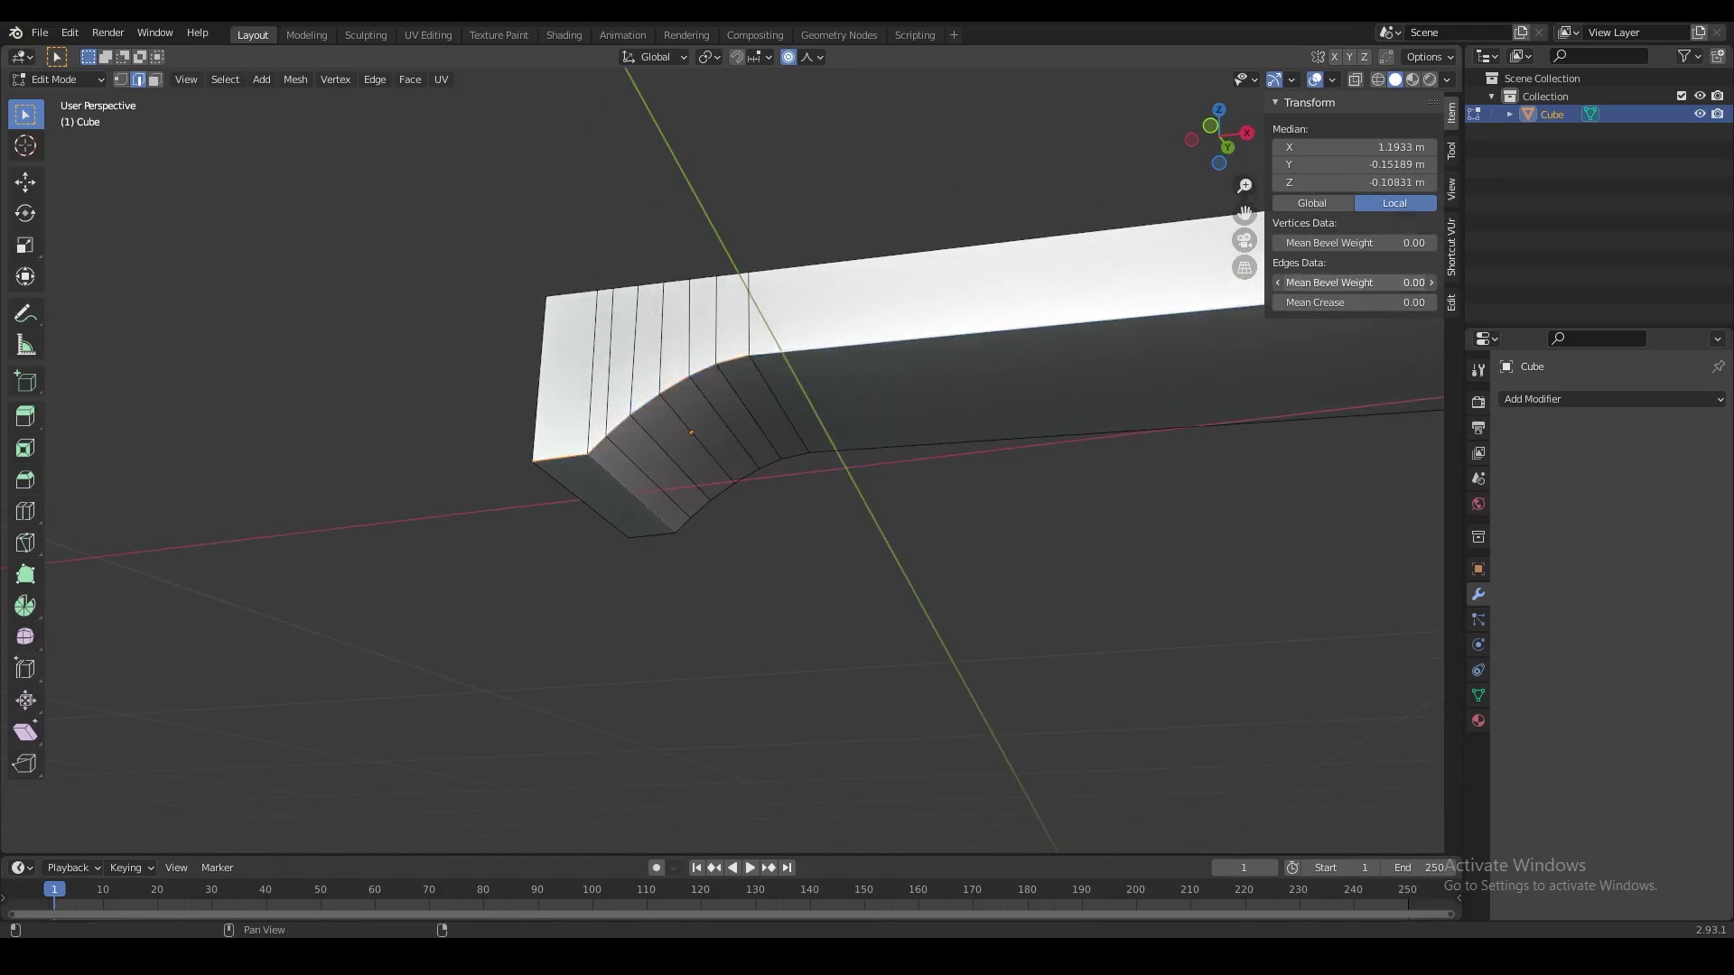
pyautogui.click(1286, 105)
# - Duplicate both lower side edge chains in place and separate the copy into its own object
pyautogui.moveTo(1095, 356)
pyautogui.mouseDown(button='middle')
pyautogui.moveTo(992, 395)
pyautogui.moveTo(963, 473)
pyautogui.moveTo(932, 461)
pyautogui.moveTo(999, 433)
pyautogui.moveTo(813, 570)
pyautogui.moveTo(987, 557)
pyautogui.moveTo(870, 437)
pyautogui.moveTo(903, 445)
pyautogui.mouseUp(button='middle')
pyautogui.press('1')
pyautogui.hotkey('shift', 'z')
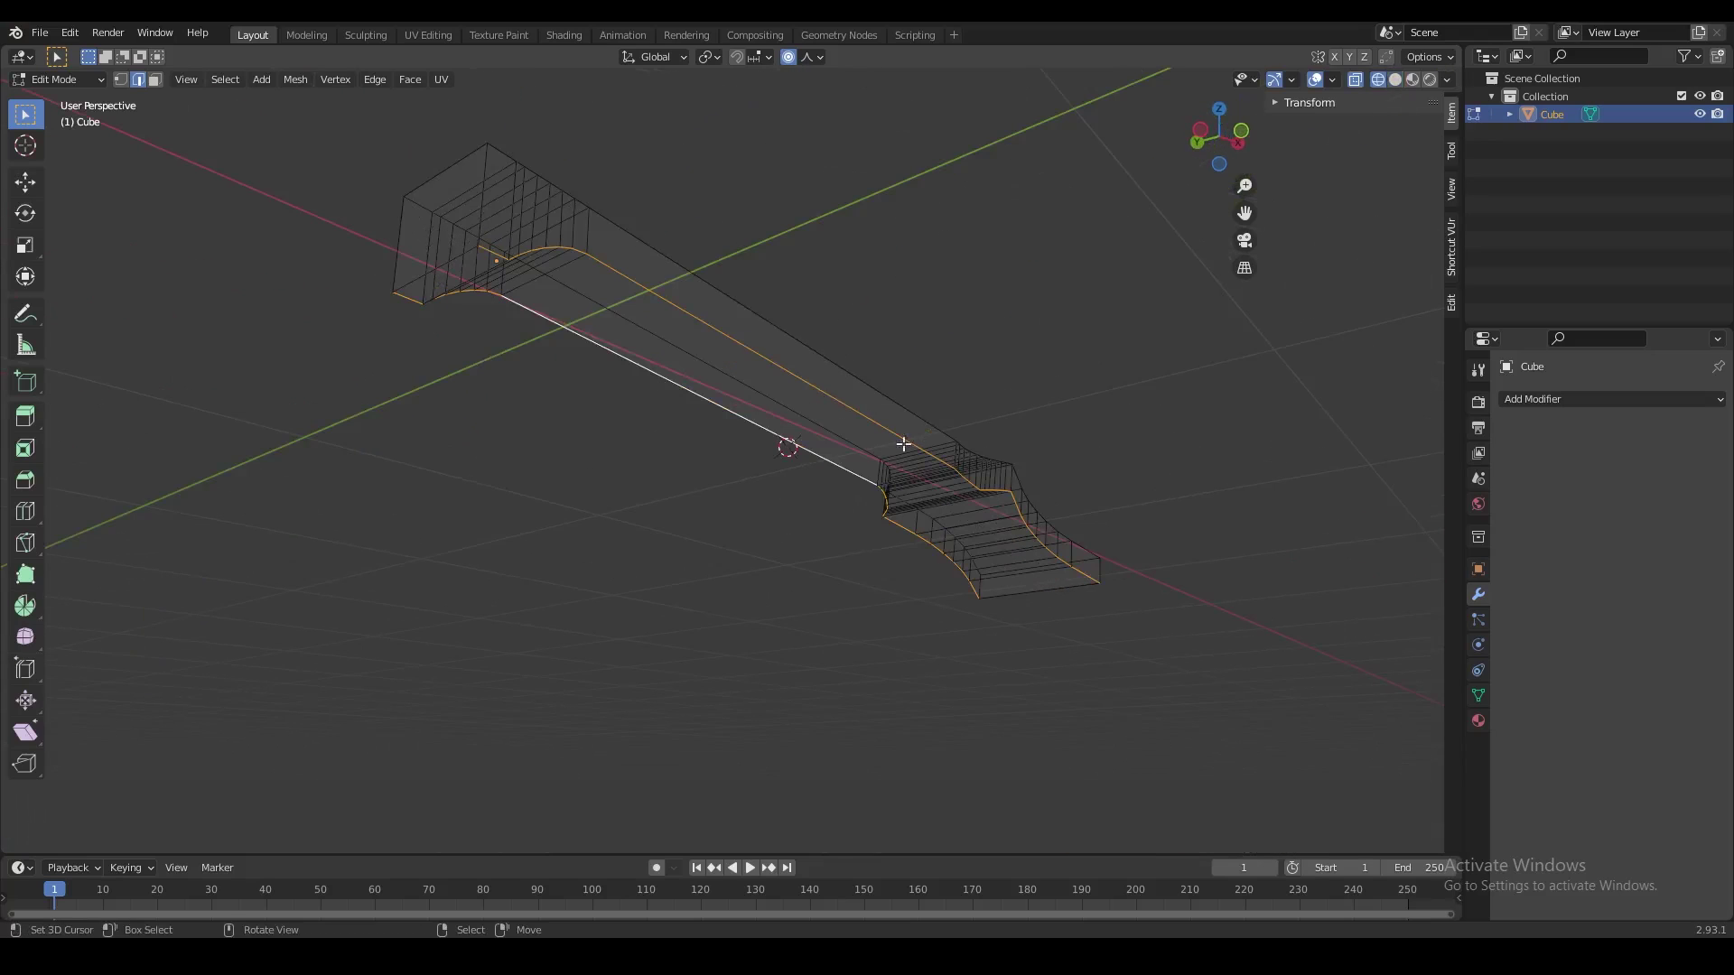
pyautogui.press('g')
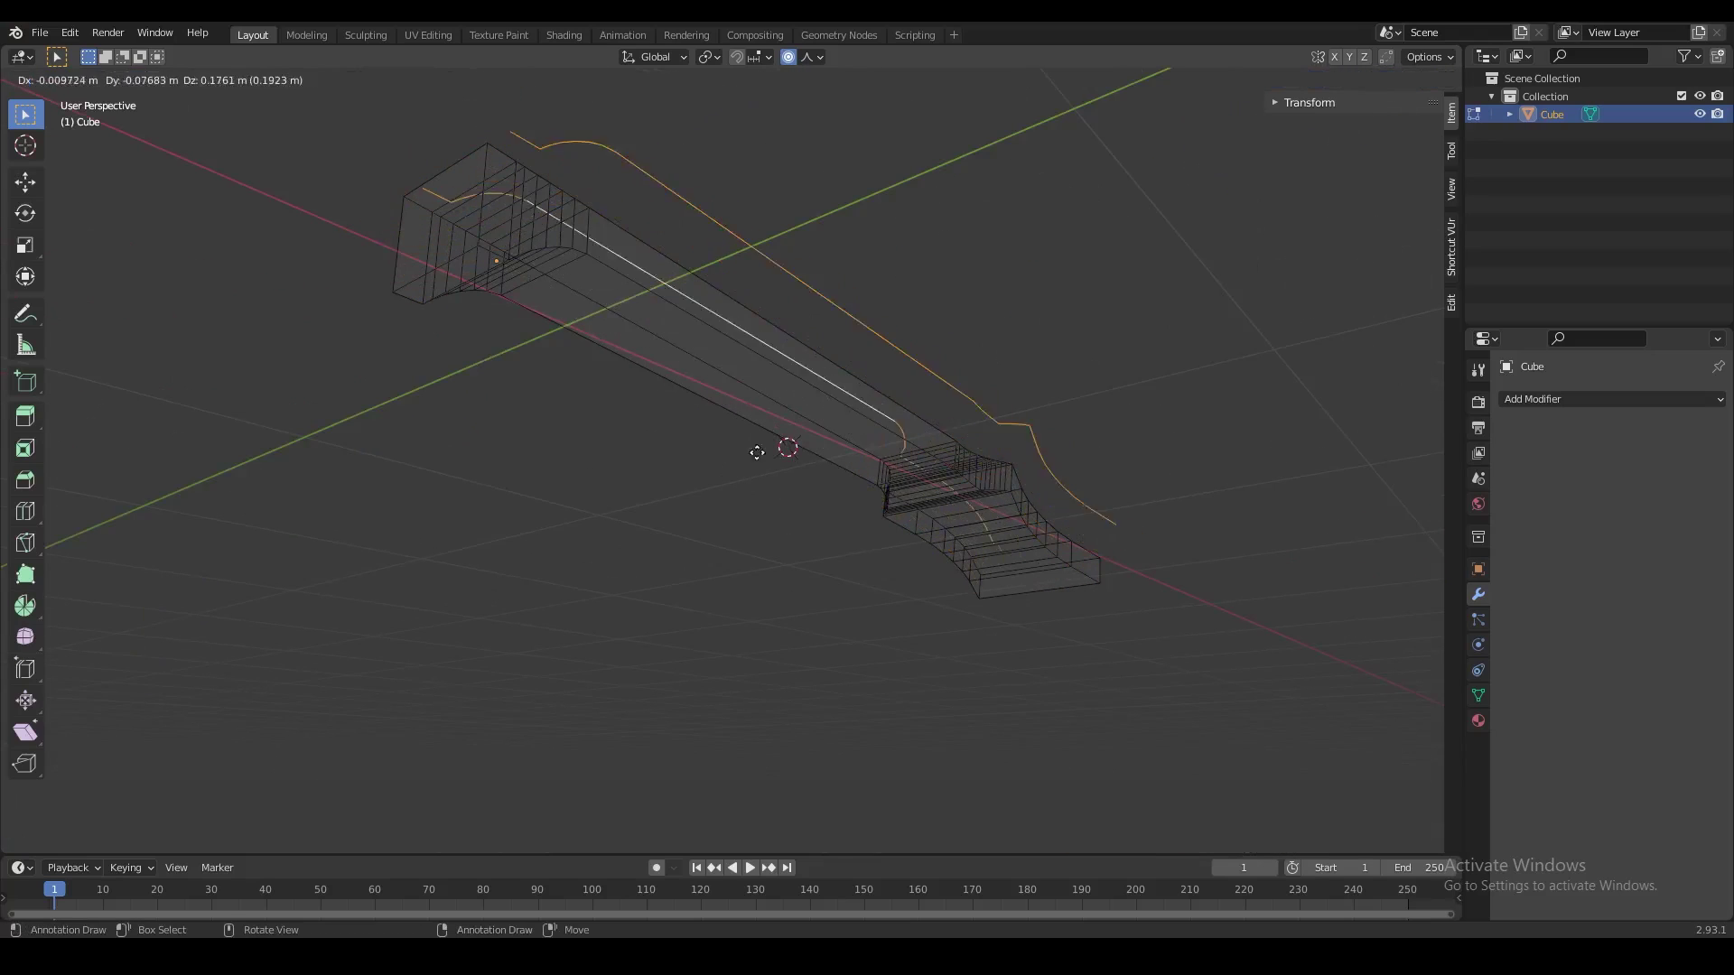
pyautogui.rightClick(787, 352)
pyautogui.keyDown('shift'); pyautogui.moveTo(566, 278); pyautogui.dragTo(693, 352, button='middle'); pyautogui.keyUp('shift')
pyautogui.scroll(1, 719, 382)
pyautogui.moveTo(739, 409); pyautogui.dragTo(822, 439, button='middle')
pyautogui.scroll(1, 797, 425)
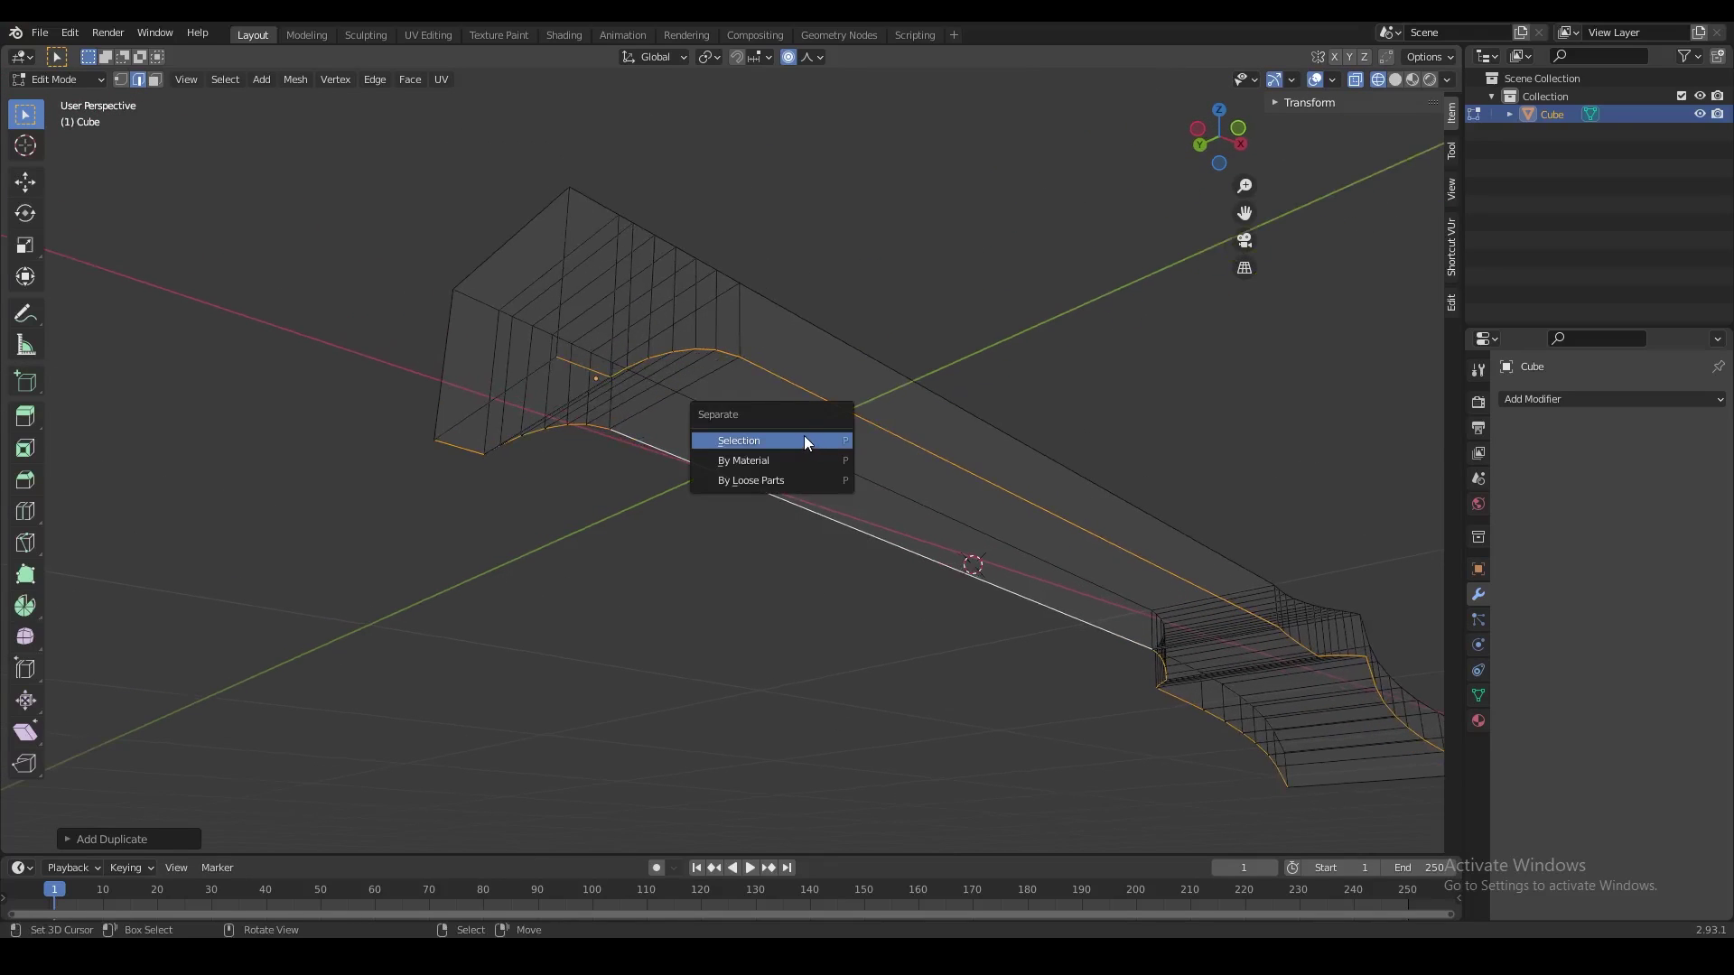
pyautogui.click(804, 439)
# - Restore solid display and reopen the original bar mesh for edge selection
pyautogui.hotkey('shift', 'z')
pyautogui.moveTo(765, 372)
pyautogui.mouseDown(button='middle')
pyautogui.moveTo(701, 359)
pyautogui.moveTo(711, 386)
pyautogui.mouseUp(button='middle')
pyautogui.press('Tab')
pyautogui.keyDown('alt'); pyautogui.rightClick(711, 405); pyautogui.keyUp('alt')
pyautogui.click(713, 408)
pyautogui.press('Tab')
pyautogui.keyDown('alt'); pyautogui.rightClick(730, 407); pyautogui.keyUp('alt')
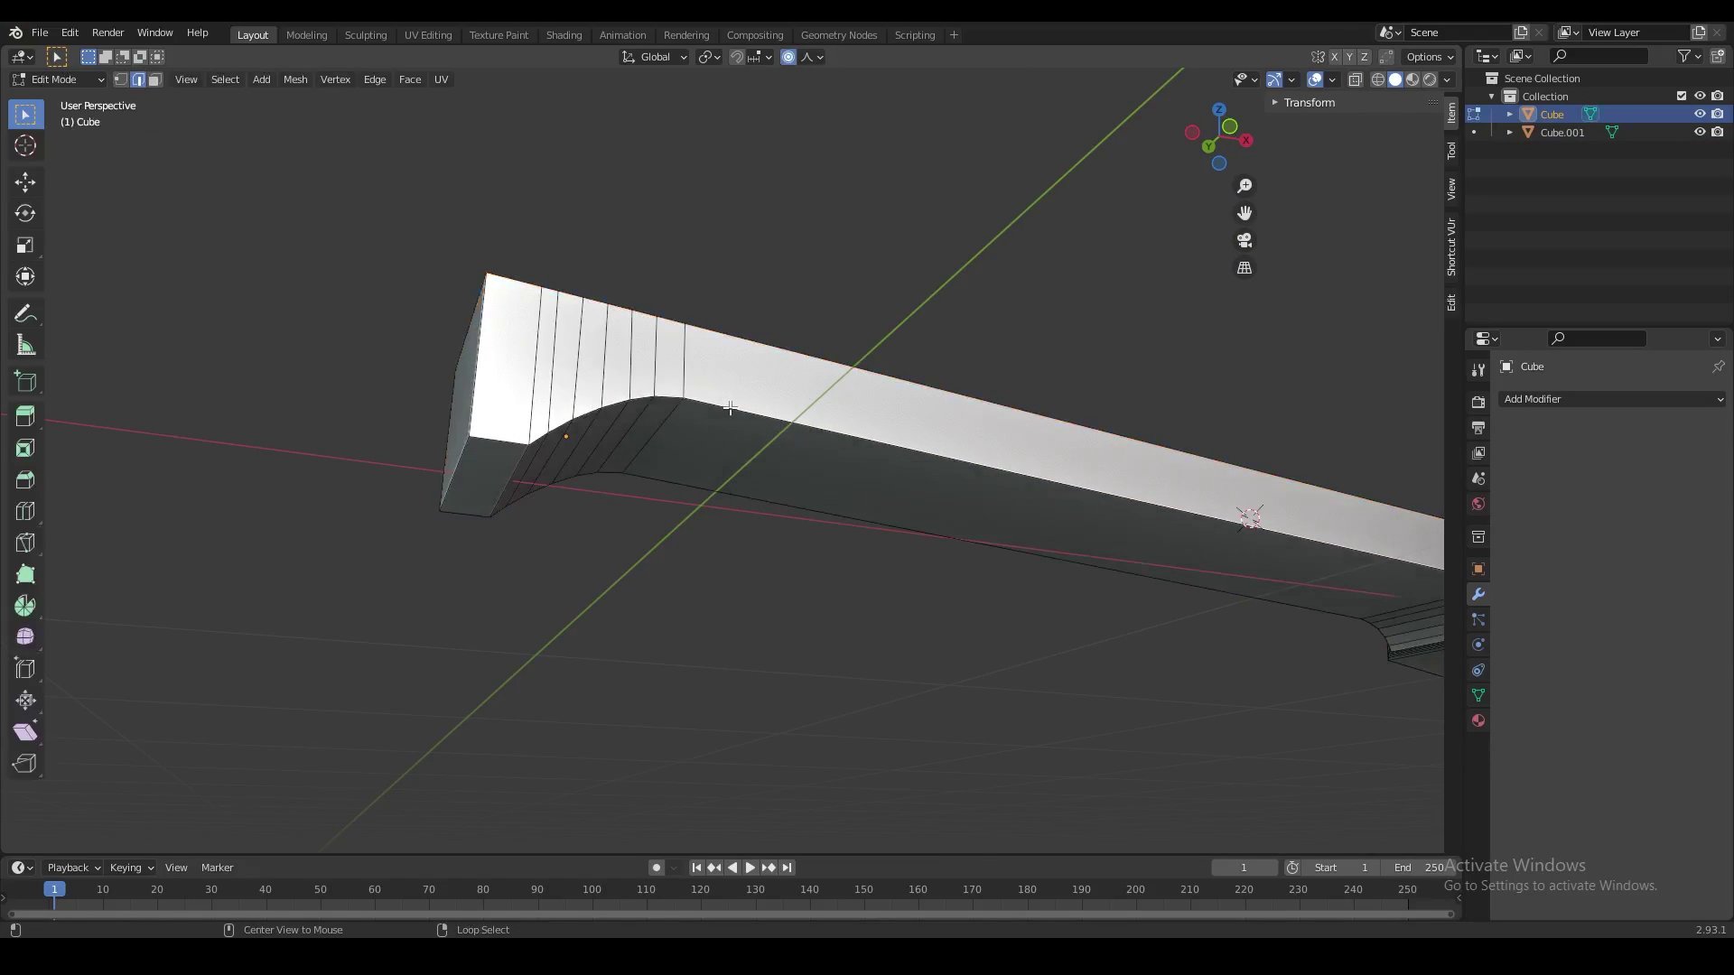
# - Bevel the bar's lower side edge chain about 0.016 m with four segments
pyautogui.hotkey('shift', 'z')
pyautogui.moveTo(818, 490)
pyautogui.mouseDown(button='middle')
pyautogui.moveTo(573, 410)
pyautogui.moveTo(644, 409)
pyautogui.moveTo(653, 309)
pyautogui.moveTo(762, 340)
pyautogui.moveTo(832, 437)
pyautogui.mouseUp(button='middle')
pyautogui.hotkey('shift', 'z')
pyautogui.hotkey('shift', 'z')
pyautogui.hotkey('shift', 'z')
pyautogui.moveTo(898, 490); pyautogui.dragTo(865, 522, button='middle')
pyautogui.scroll(3, 855, 511)
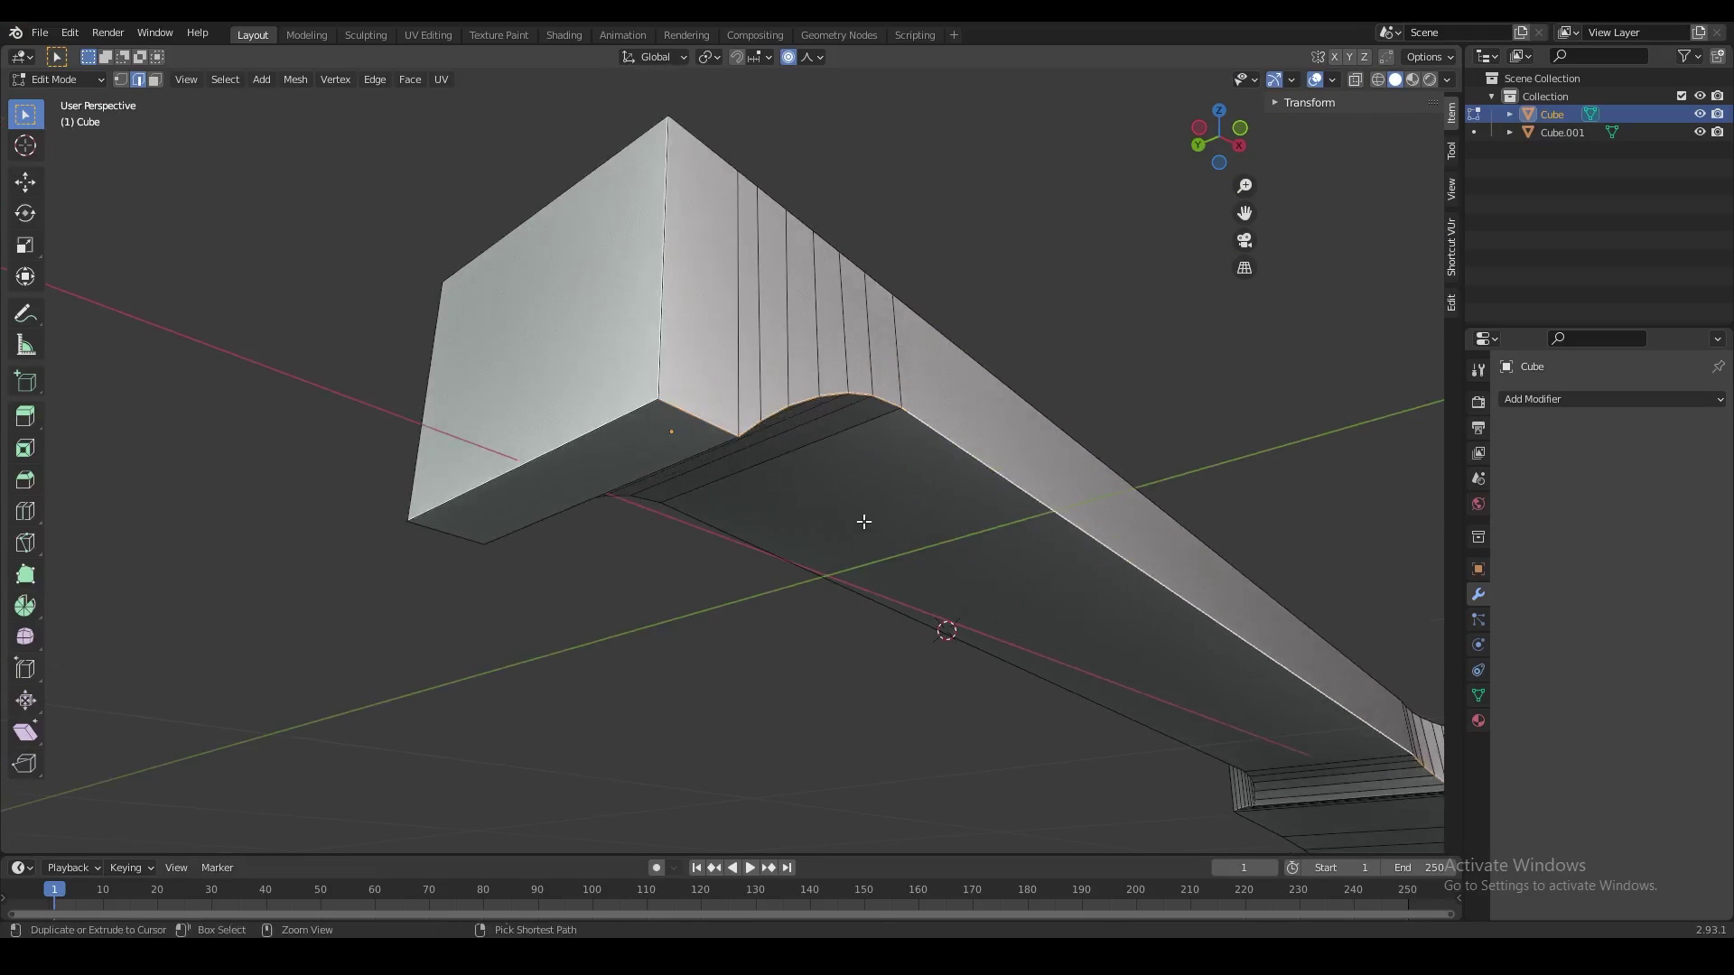
pyautogui.scroll(-2, 850, 555)
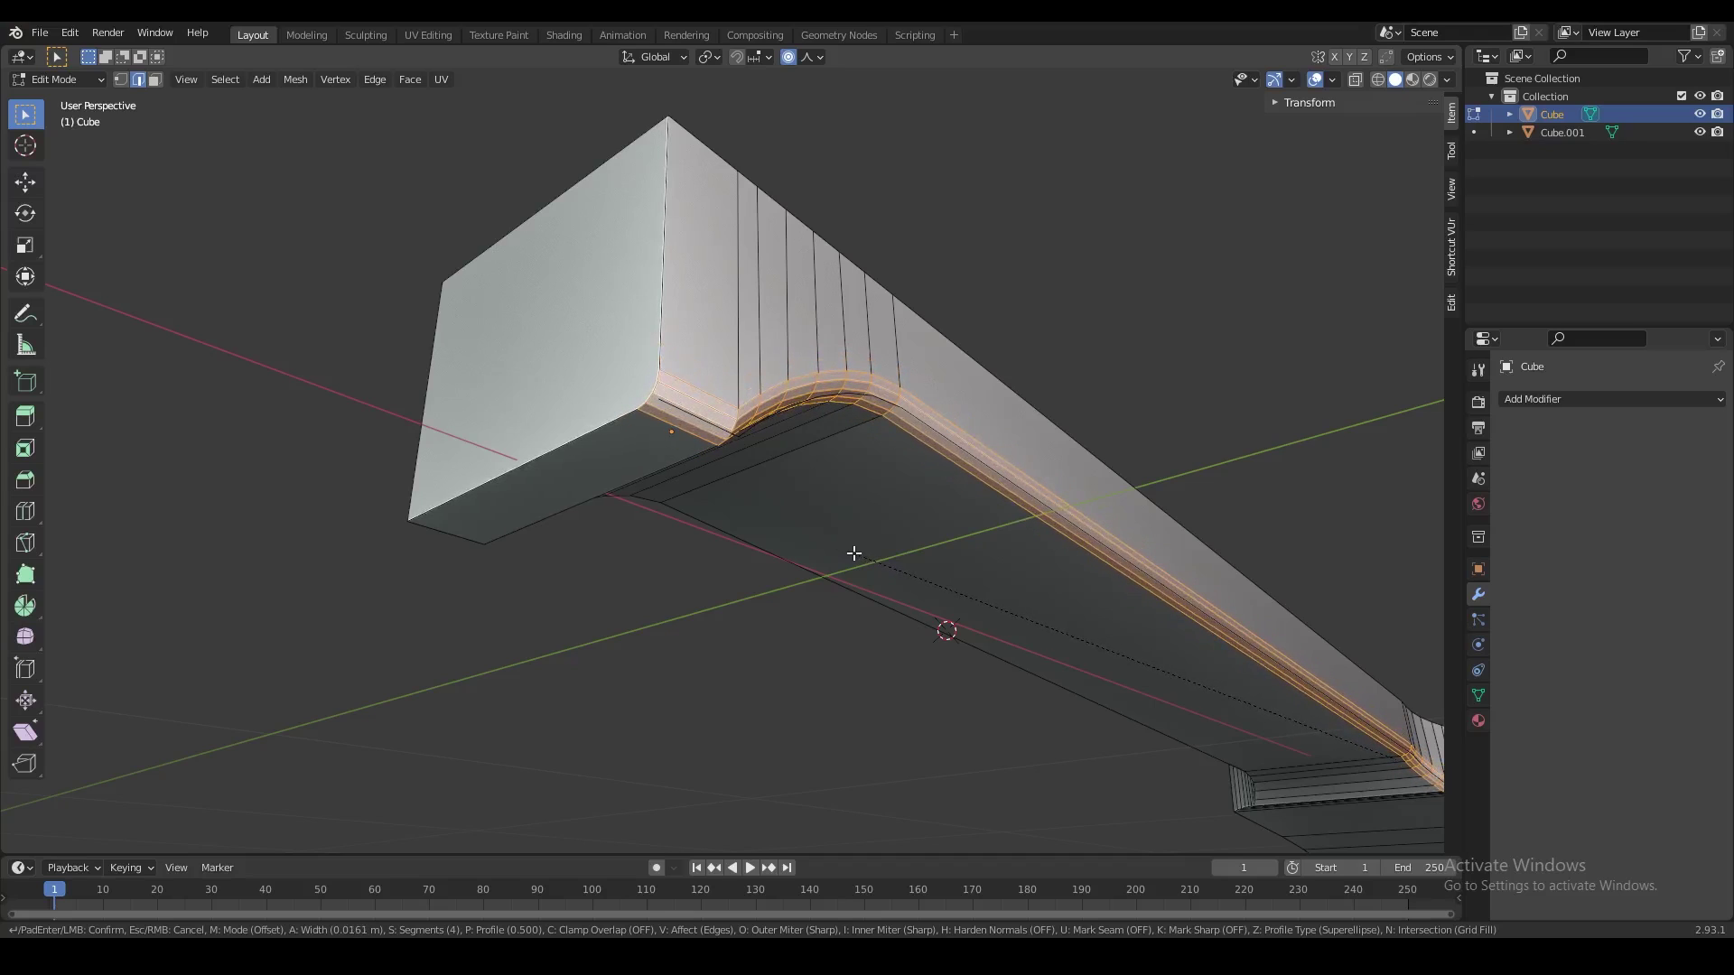
pyautogui.click(854, 552)
# - Examine the bevelled lower edge along the block end, long section and far end outside mesh editing
pyautogui.scroll(-3, 854, 552)
pyautogui.press('Tab')
pyautogui.moveTo(827, 553); pyautogui.dragTo(803, 517, button='middle')
pyautogui.scroll(1, 718, 482)
pyautogui.press('Tab')
pyautogui.press('Tab')
pyautogui.scroll(2, 636, 482)
pyautogui.keyDown('shift'); pyautogui.moveTo(509, 469); pyautogui.dragTo(697, 524, button='middle'); pyautogui.keyUp('shift')
pyautogui.scroll(-4, 361, 532)
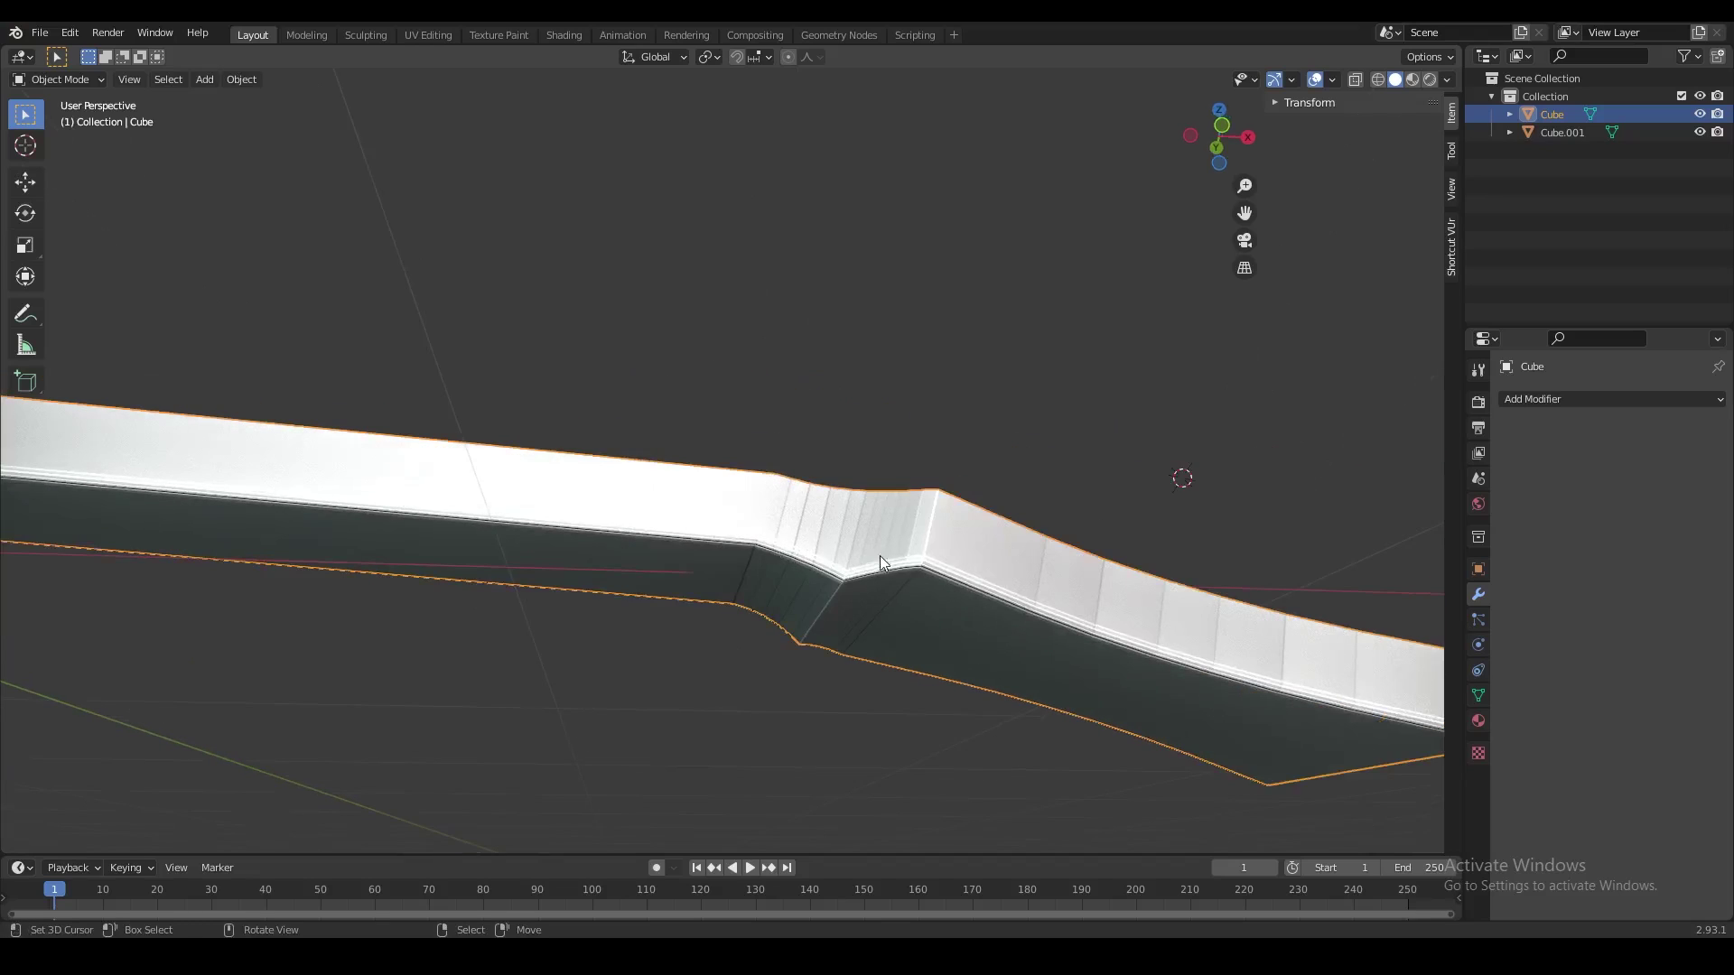
# - Open the separated edge-chain copy for mesh editing and show it in wireframe
pyautogui.scroll(-3, 1139, 643)
pyautogui.moveTo(1156, 646); pyautogui.dragTo(863, 487, button='middle')
pyautogui.click(814, 607)
pyautogui.press('Tab')
pyautogui.moveTo(994, 548)
pyautogui.mouseDown(button='middle')
pyautogui.moveTo(768, 479)
pyautogui.moveTo(941, 535)
pyautogui.moveTo(899, 523)
pyautogui.mouseUp(button='middle')
pyautogui.hotkey('shift', 'z')
pyautogui.scroll(1, 766, 422)
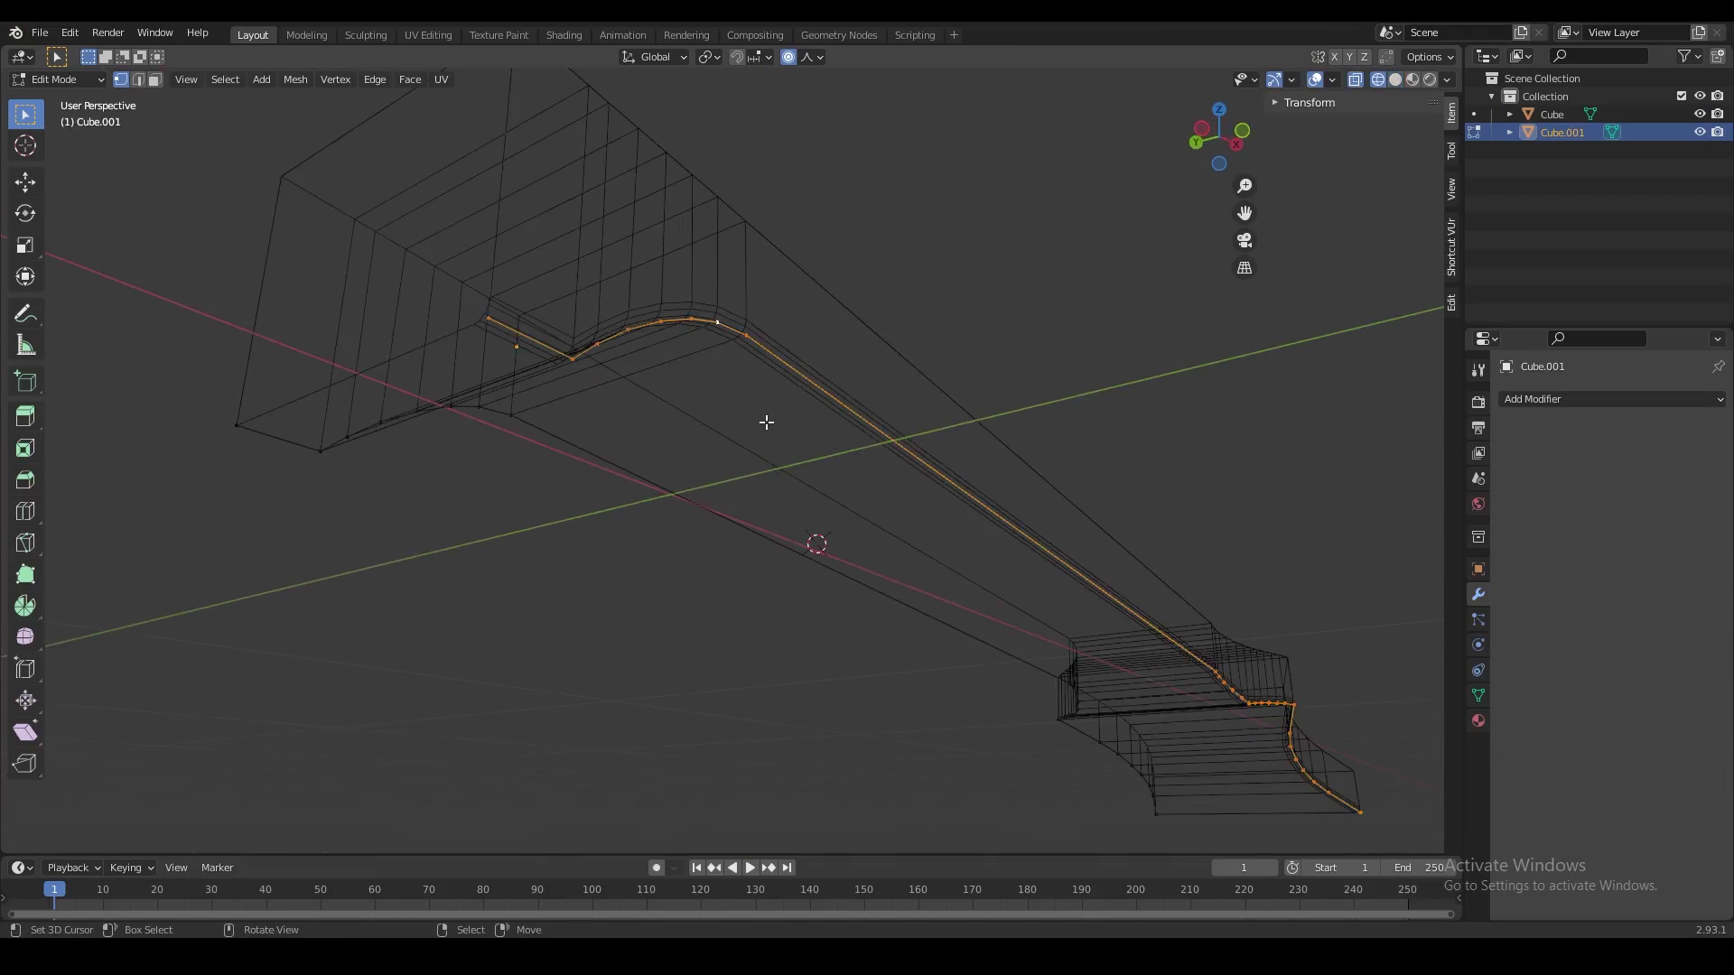
# - Examine how the edge-chain copy's vertices line up with the bevelled edge along the block-end curve, in solid and wireframe display
pyautogui.hotkey('shift', 'z')
pyautogui.rightClick(765, 333)
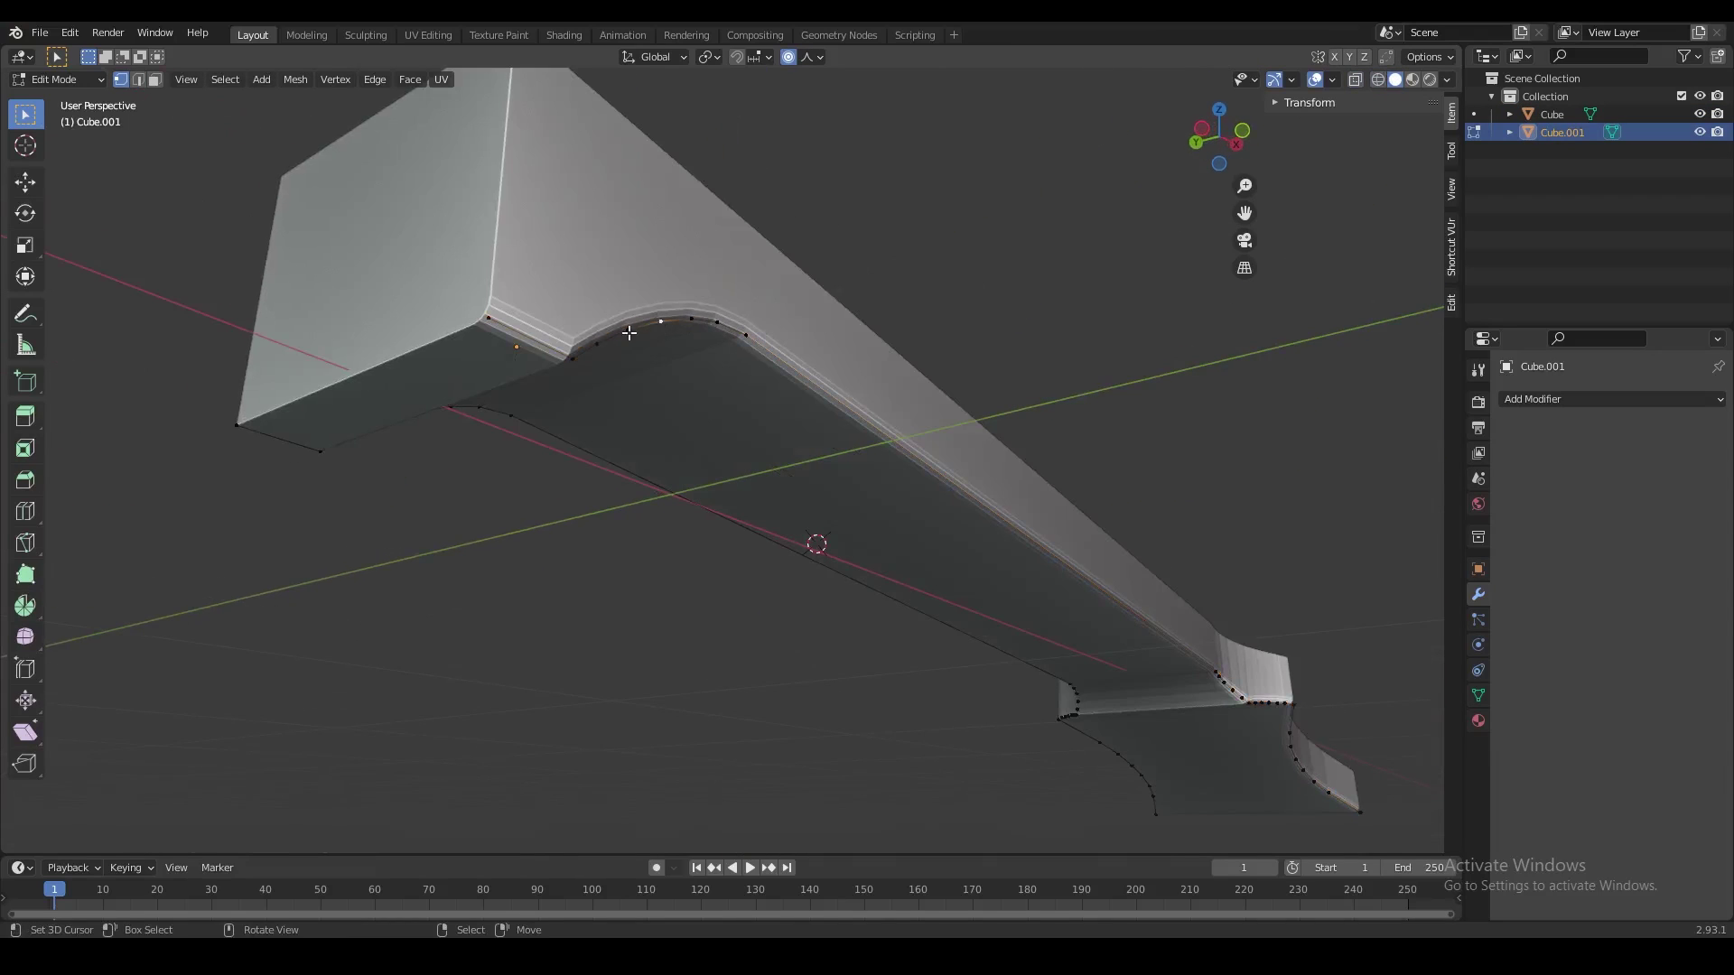
pyautogui.press('KP_Decimal')
pyautogui.scroll(-5, 661, 322)
pyautogui.moveTo(670, 465)
pyautogui.mouseDown(button='middle')
pyautogui.moveTo(836, 445)
pyautogui.moveTo(704, 477)
pyautogui.moveTo(747, 472)
pyautogui.moveTo(734, 448)
pyautogui.moveTo(716, 457)
pyautogui.moveTo(824, 472)
pyautogui.moveTo(650, 480)
pyautogui.moveTo(723, 462)
pyautogui.mouseUp(button='middle')
pyautogui.hotkey('shift', 'z')
pyautogui.hotkey('shift', 'z')
pyautogui.hotkey('shift', 'z')
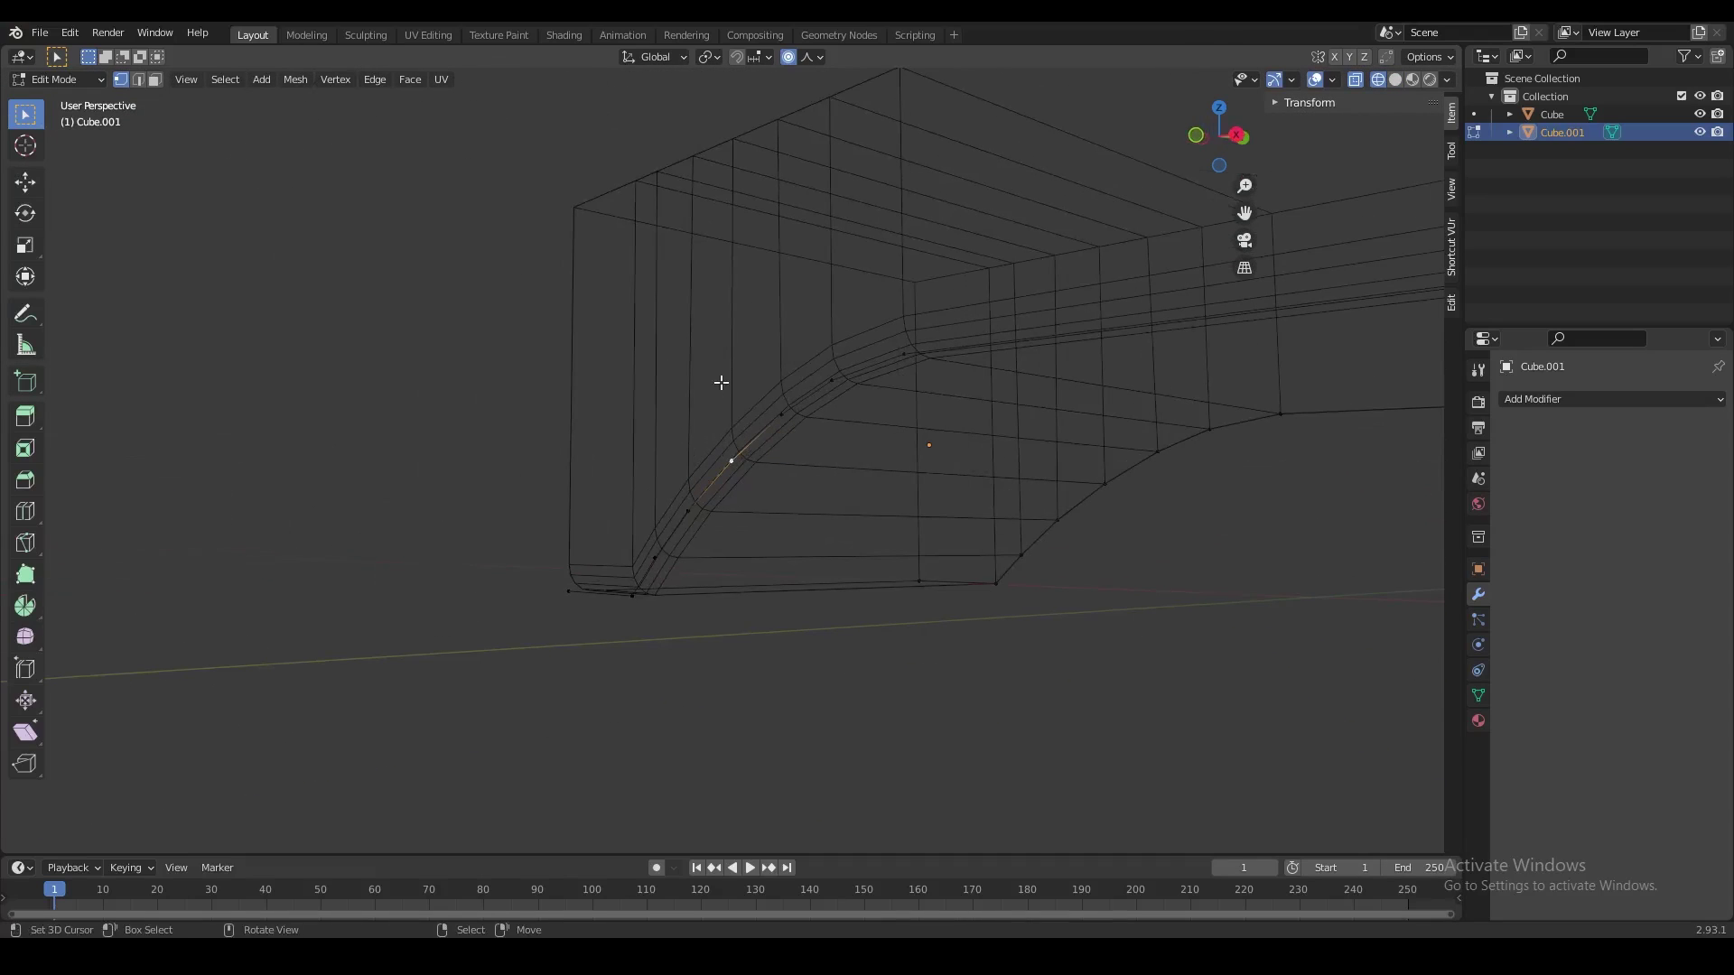
pyautogui.scroll(-2, 696, 542)
pyautogui.hotkey('shift', 'z')
pyautogui.moveTo(696, 542)
pyautogui.mouseDown(button='middle')
pyautogui.moveTo(898, 478)
pyautogui.moveTo(819, 518)
pyautogui.moveTo(802, 396)
pyautogui.mouseUp(button='middle')
pyautogui.scroll(3, 898, 477)
pyautogui.press('Tab')
pyautogui.press('Tab')
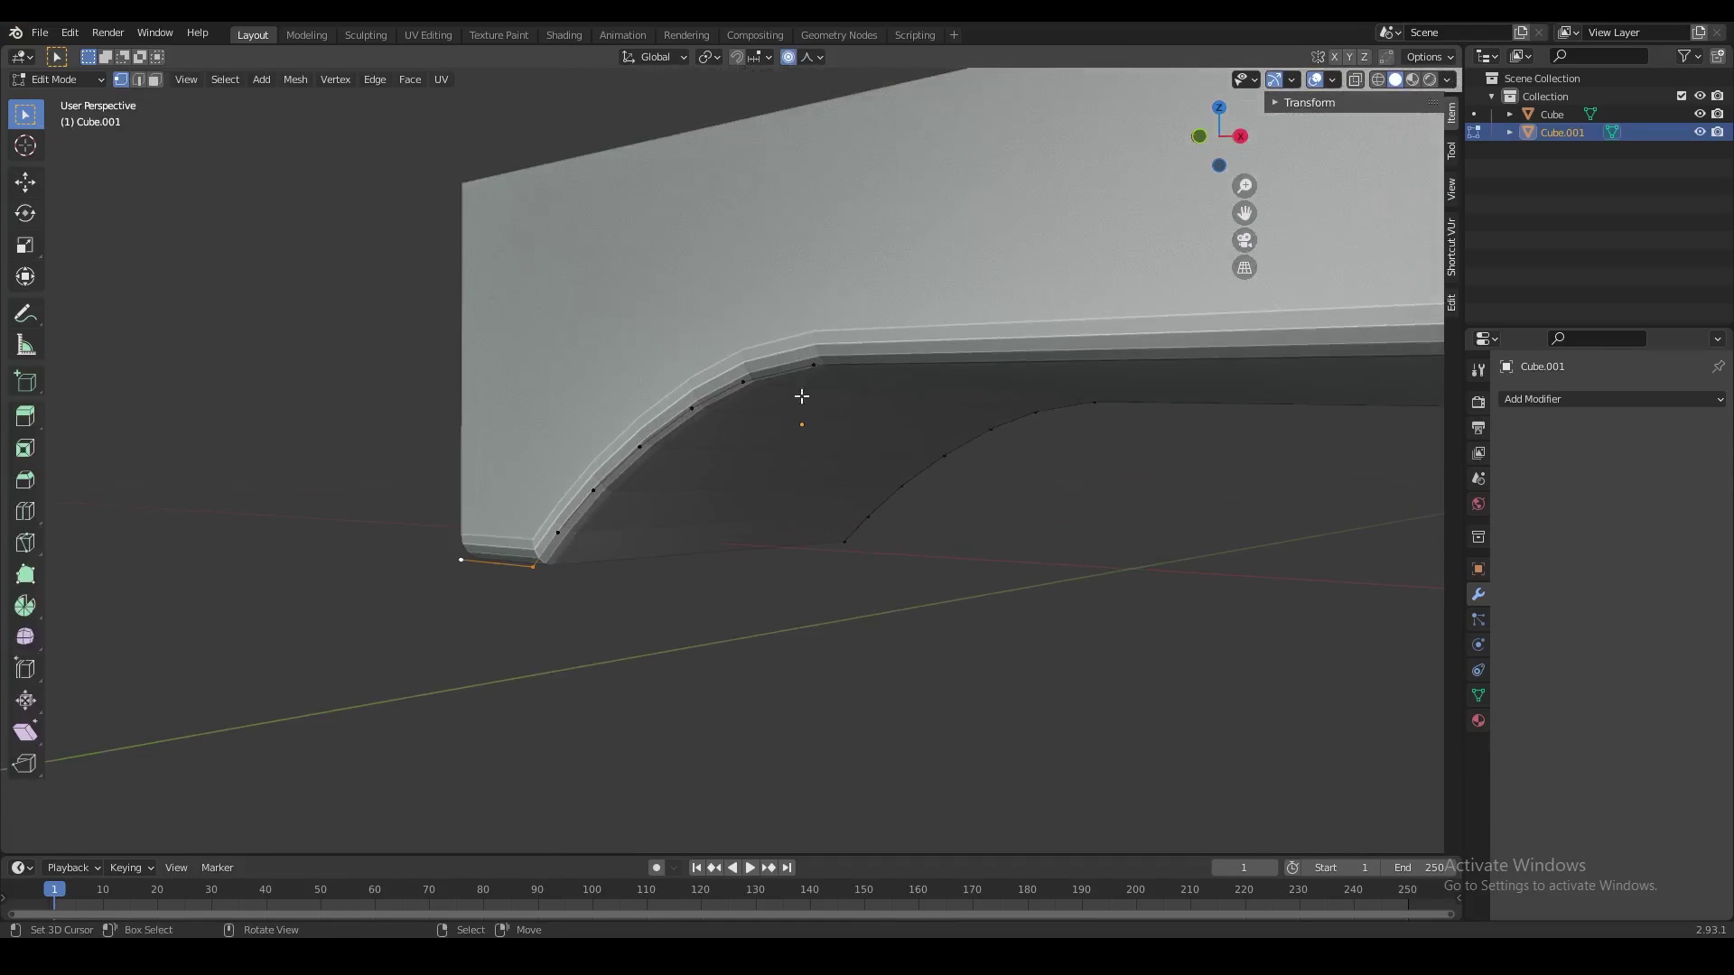
pyautogui.moveTo(565, 539); pyautogui.dragTo(735, 564, button='middle')
pyautogui.scroll(-1, 580, 554)
pyautogui.scroll(1, 659, 550)
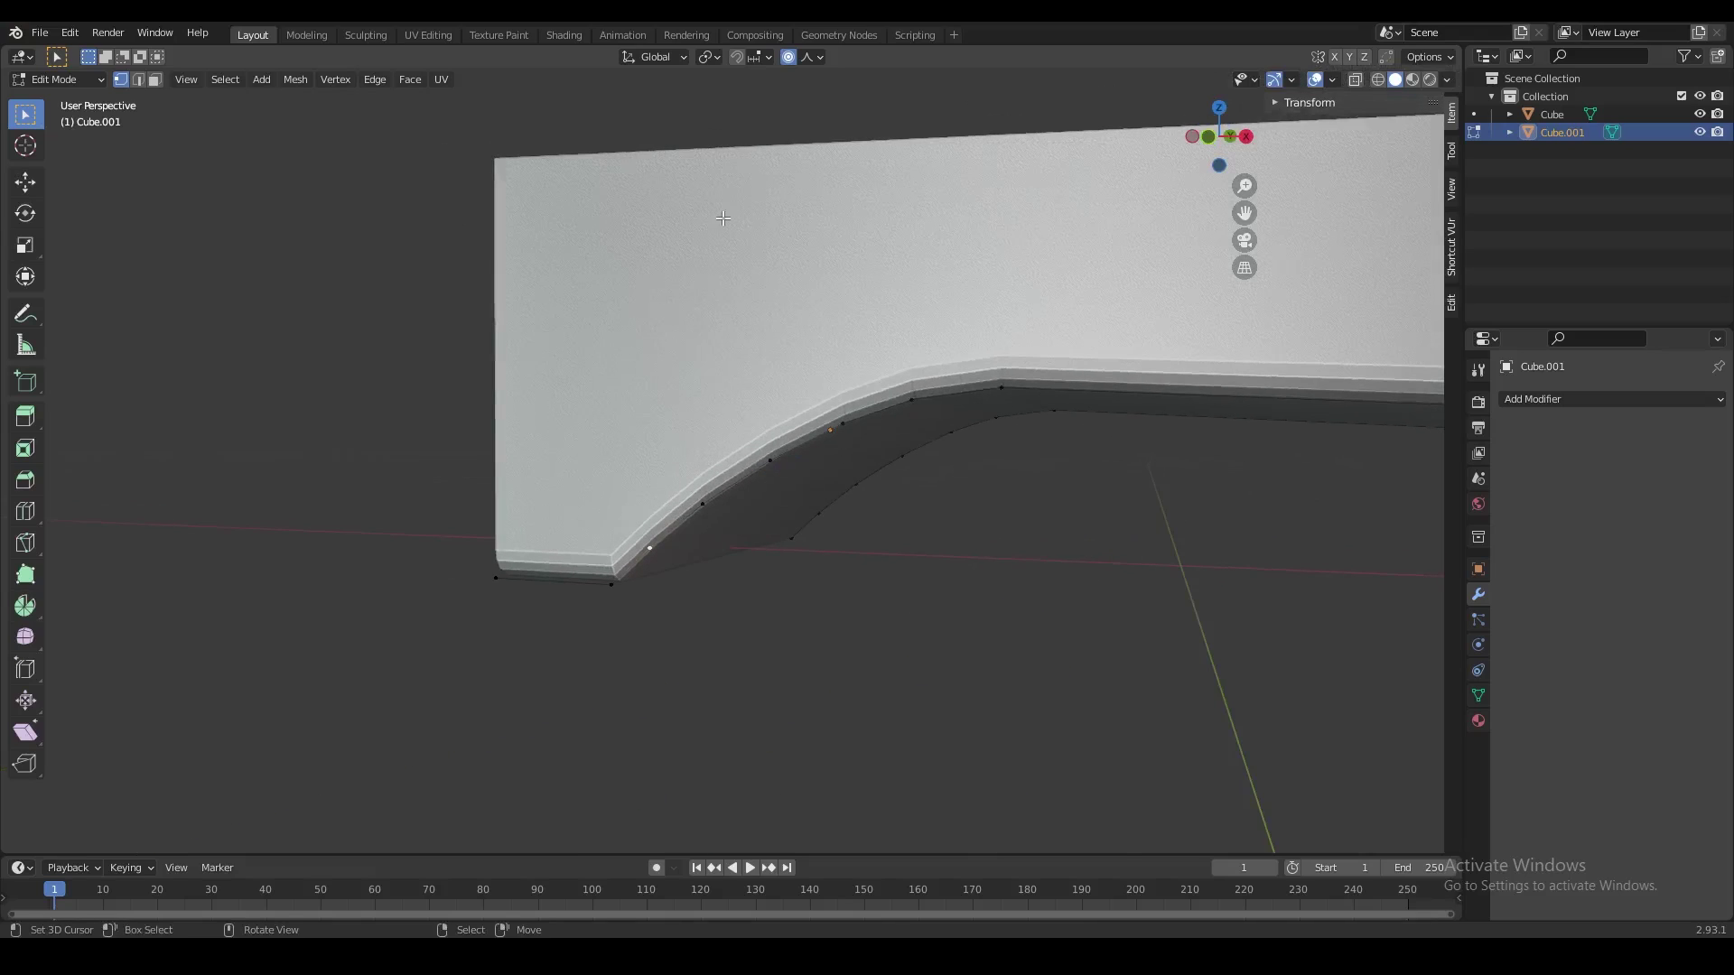
# - Set the transform pivot point to 3D Cursor and snap the cursor to the guide vertex just past the block corner
pyautogui.click(712, 56)
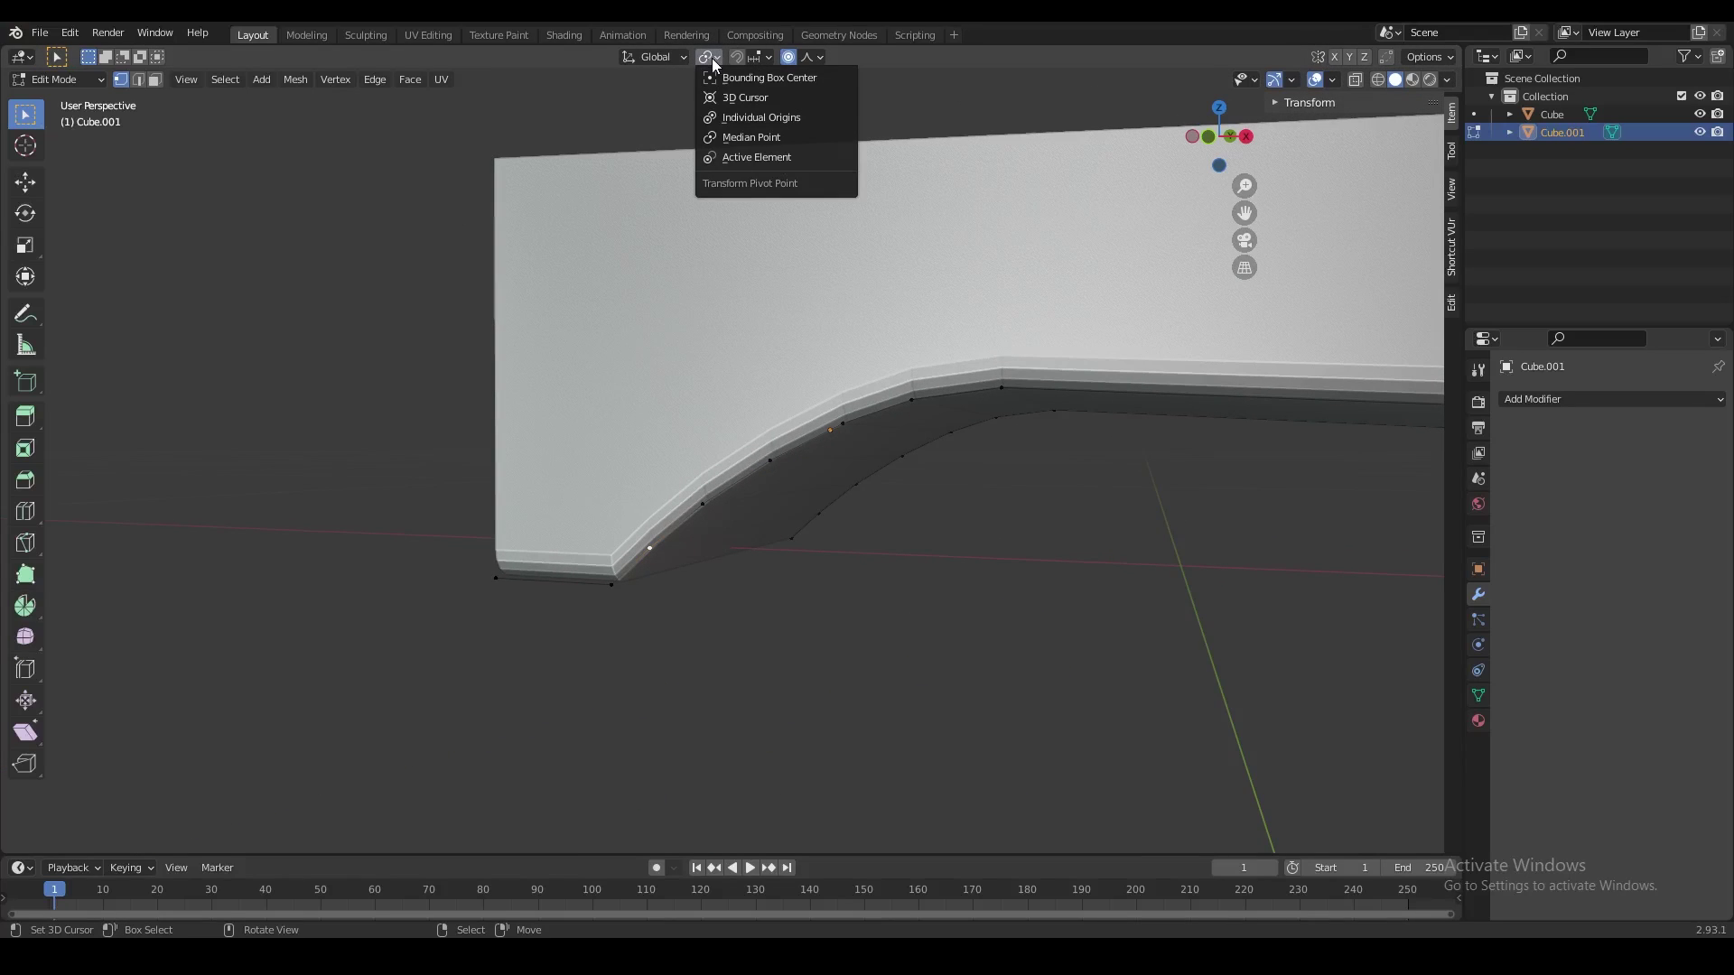
pyautogui.click(734, 97)
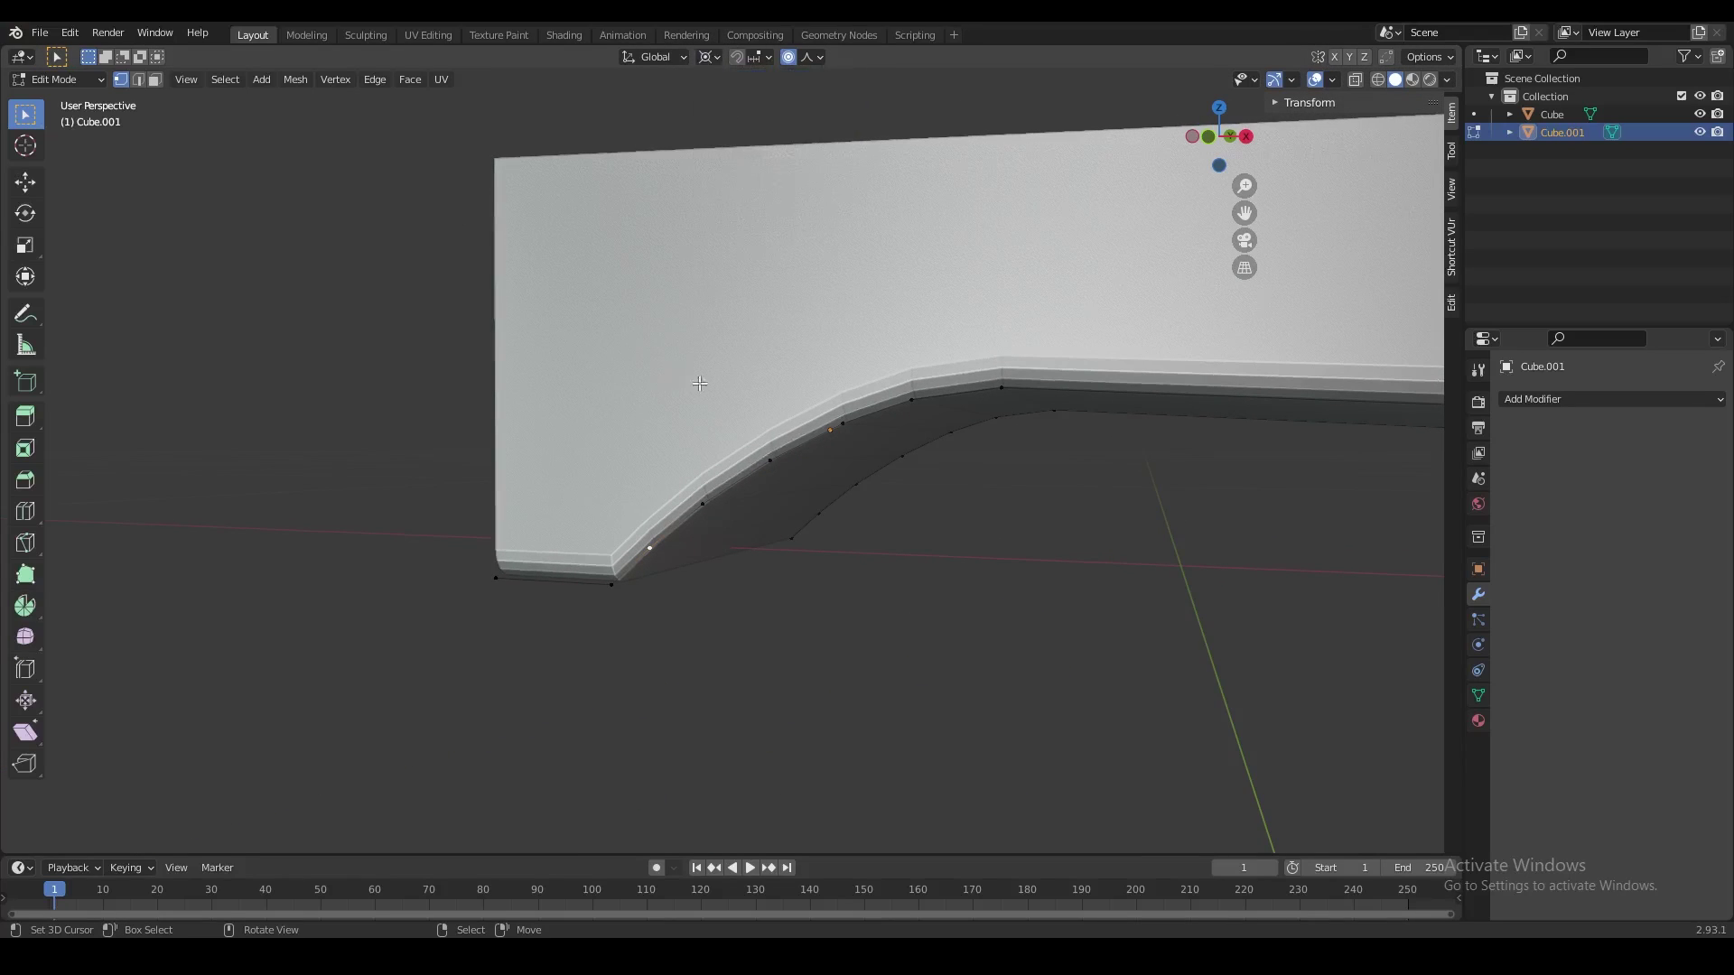
pyautogui.moveTo(695, 383); pyautogui.dragTo(741, 446, button='middle')
pyautogui.moveTo(736, 525); pyautogui.dragTo(746, 525, button='middle')
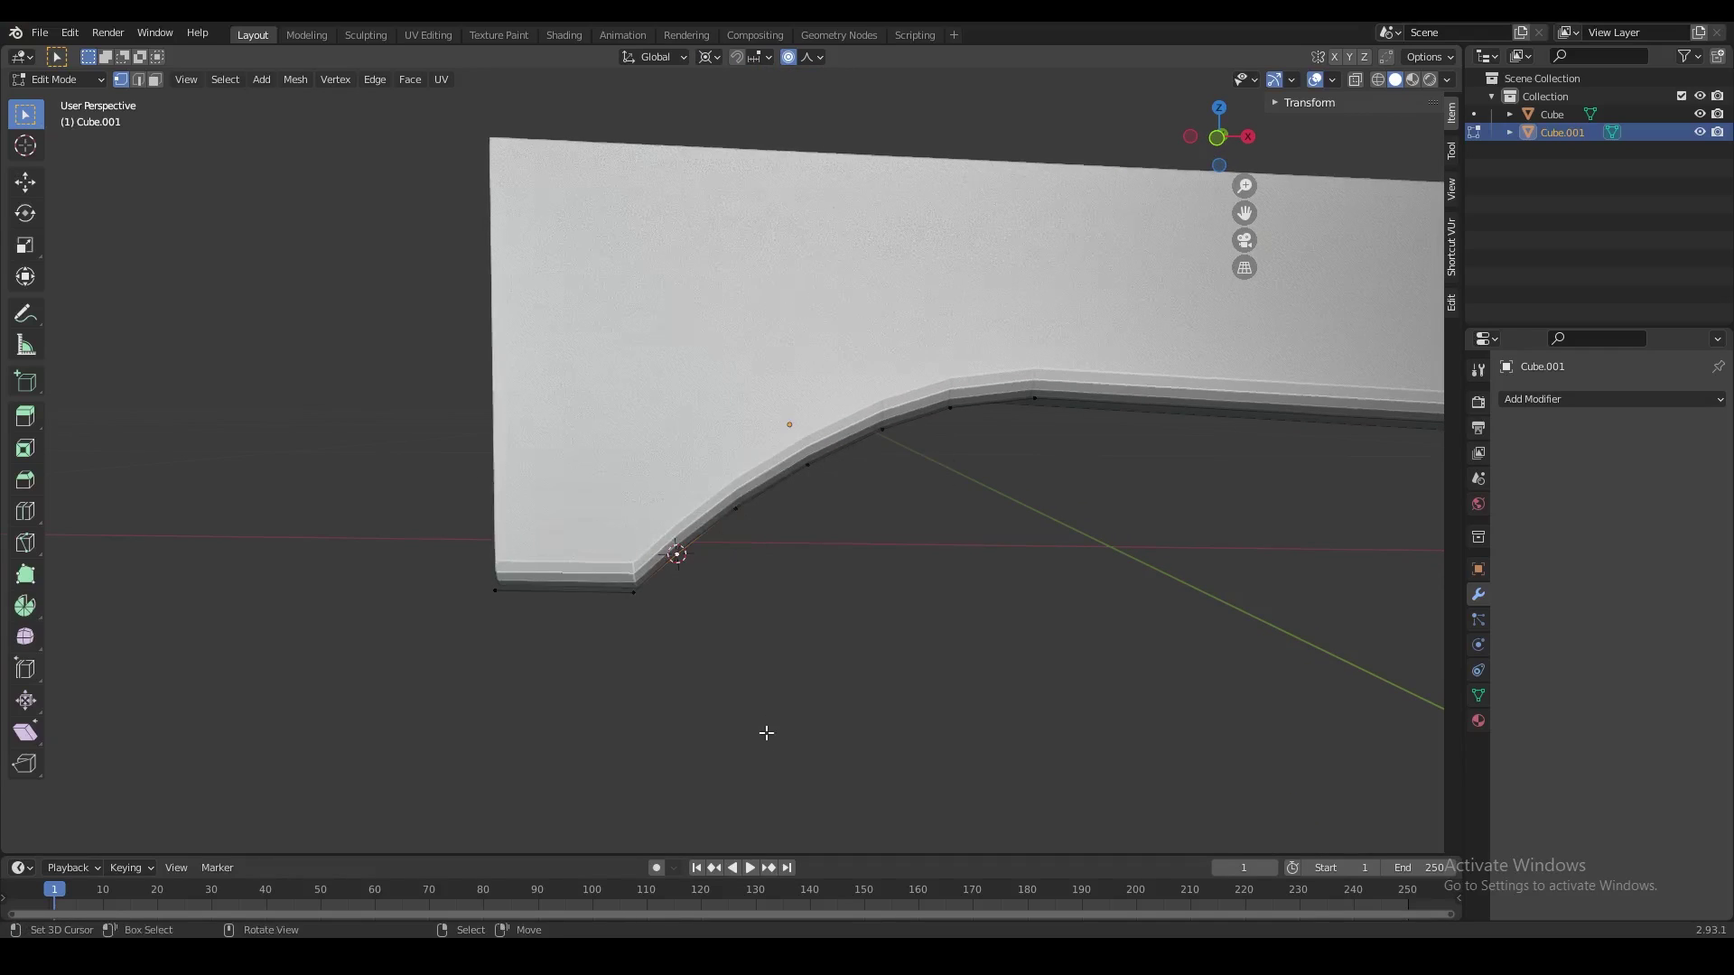
pyautogui.moveTo(709, 618); pyautogui.dragTo(655, 554, button='middle')
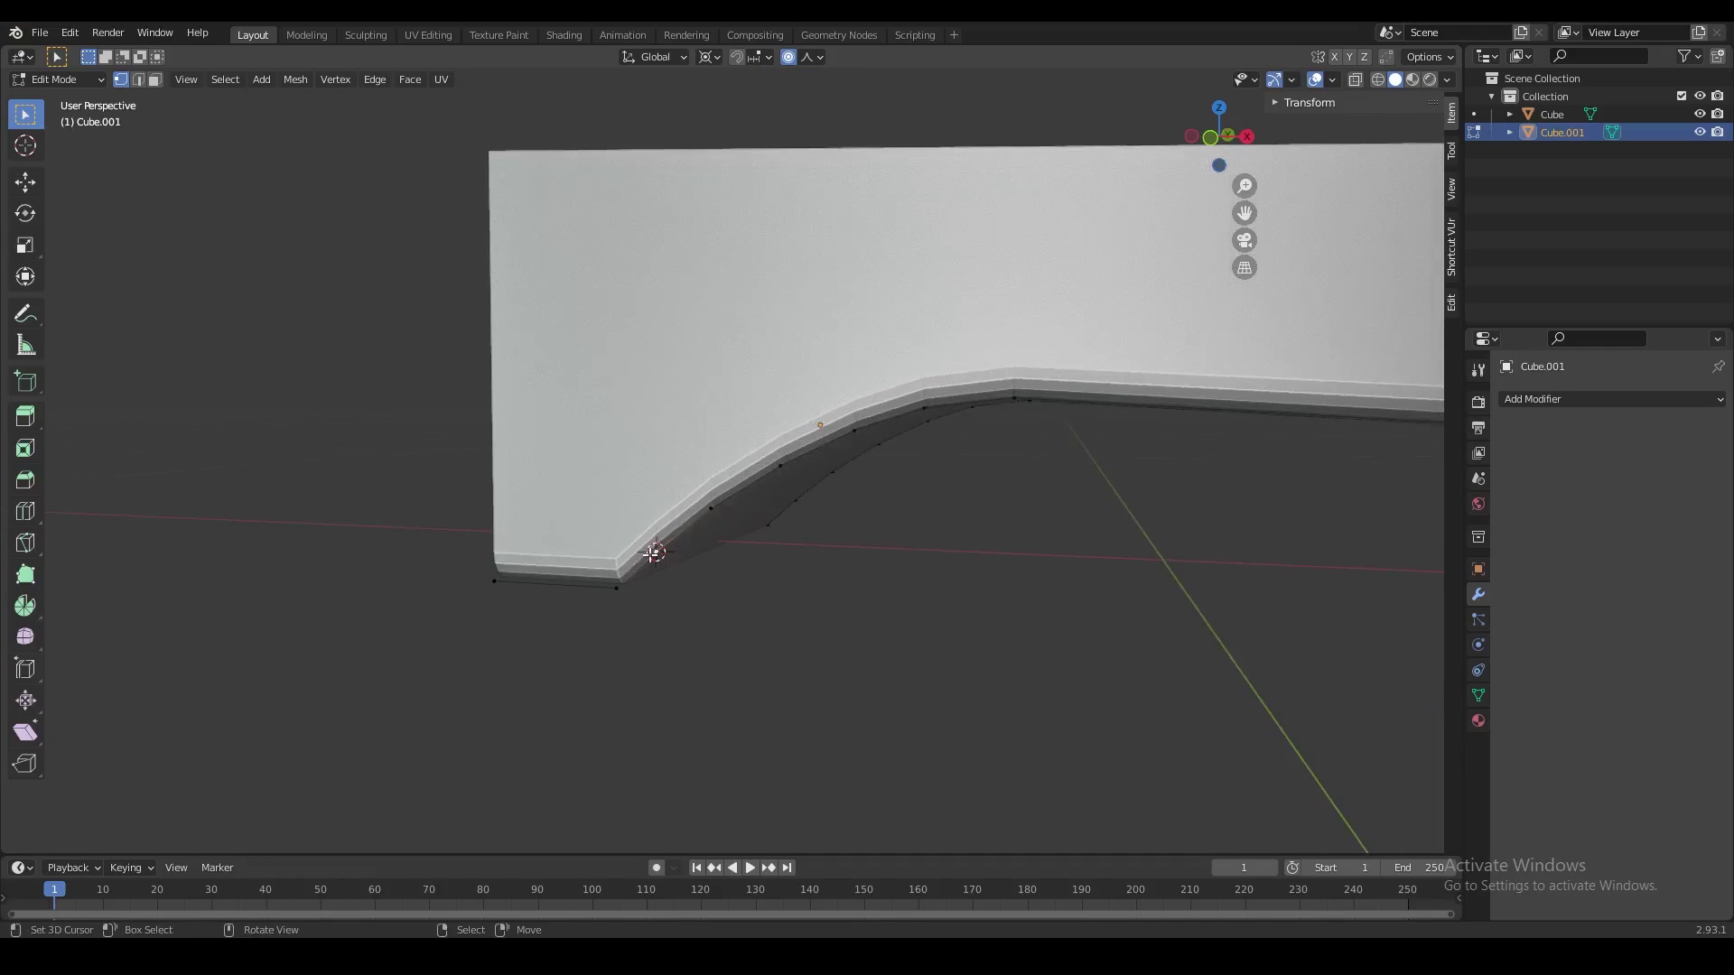
pyautogui.scroll(-1, 650, 555)
pyautogui.scroll(2, 692, 565)
pyautogui.hotkey('shift', 's')
pyautogui.click(818, 609)
pyautogui.moveTo(838, 606); pyautogui.dragTo(697, 631, button='middle')
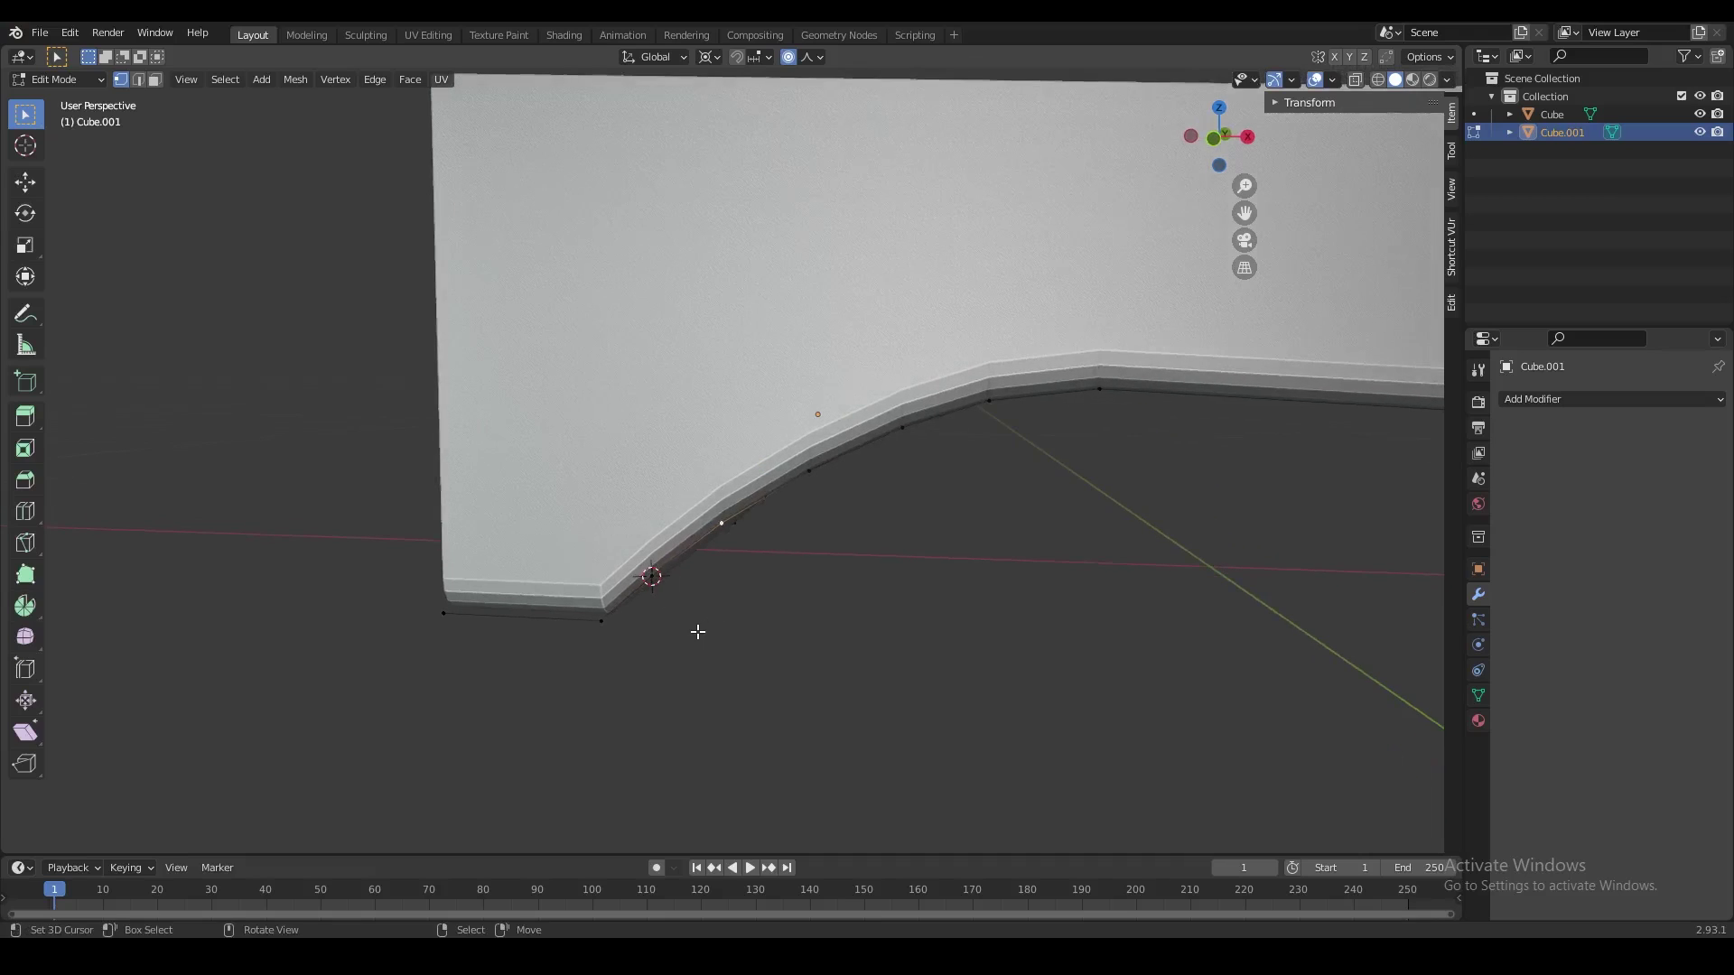
# - Turn off proportional editing and try scaling and rotating a guide vertex about the 3D cursor
pyautogui.press('s')
pyautogui.rightClick(768, 661)
pyautogui.press('s')
pyautogui.click(826, 683)
pyautogui.moveTo(789, 646); pyautogui.dragTo(770, 681, button='middle')
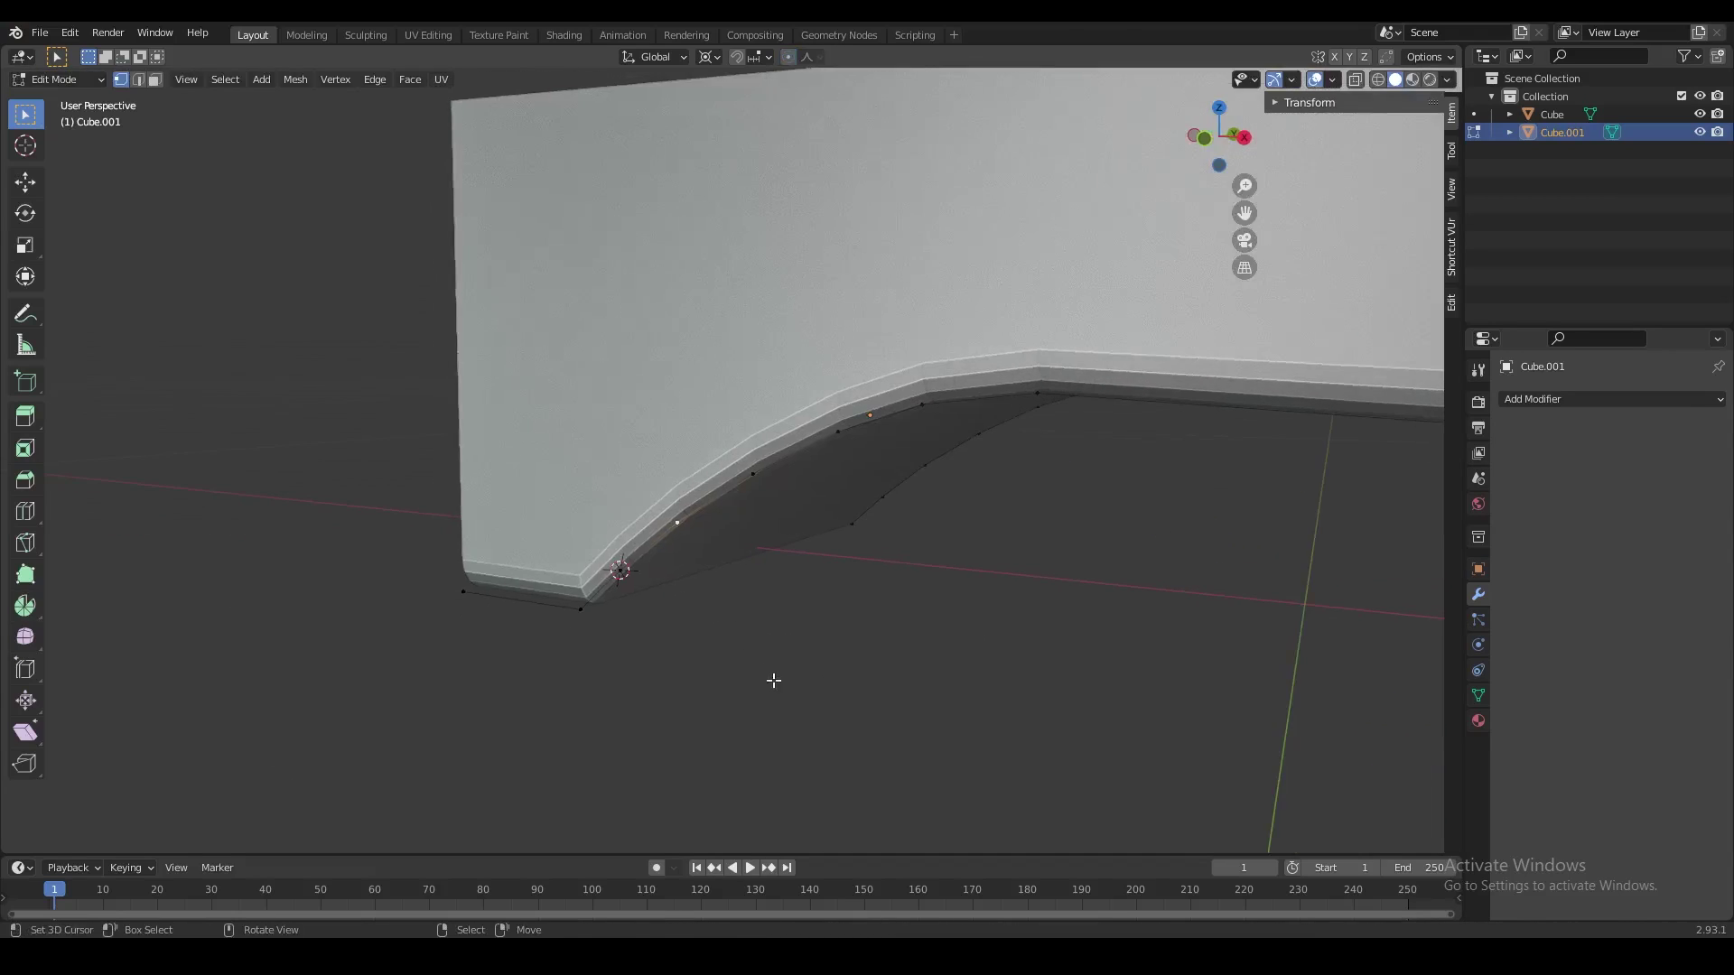
pyautogui.press('r')
pyautogui.press('Escape')
# - Examine the guide chain against the bevelled block corner from several angles, in and out of mesh editing
pyautogui.moveTo(621, 578); pyautogui.dragTo(745, 606, button='middle')
pyautogui.press('Tab')
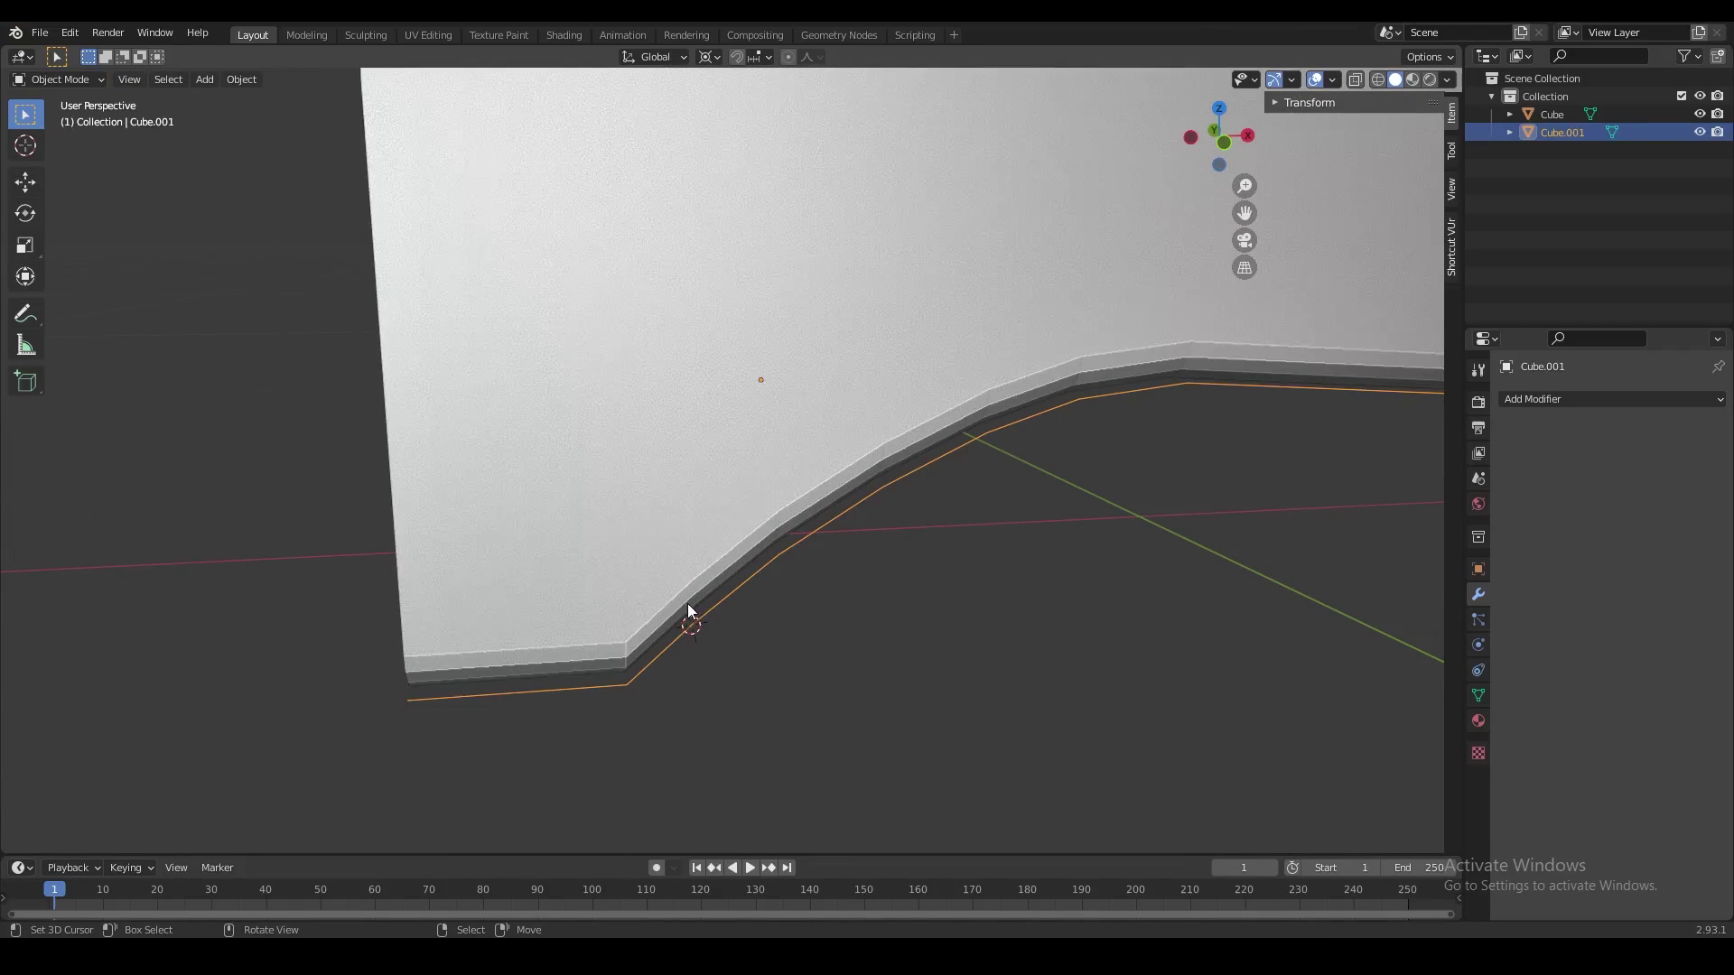
pyautogui.click(689, 616)
pyautogui.press('Tab')
pyautogui.moveTo(636, 610); pyautogui.dragTo(897, 488, button='middle')
pyautogui.press('Tab')
pyautogui.click(824, 503)
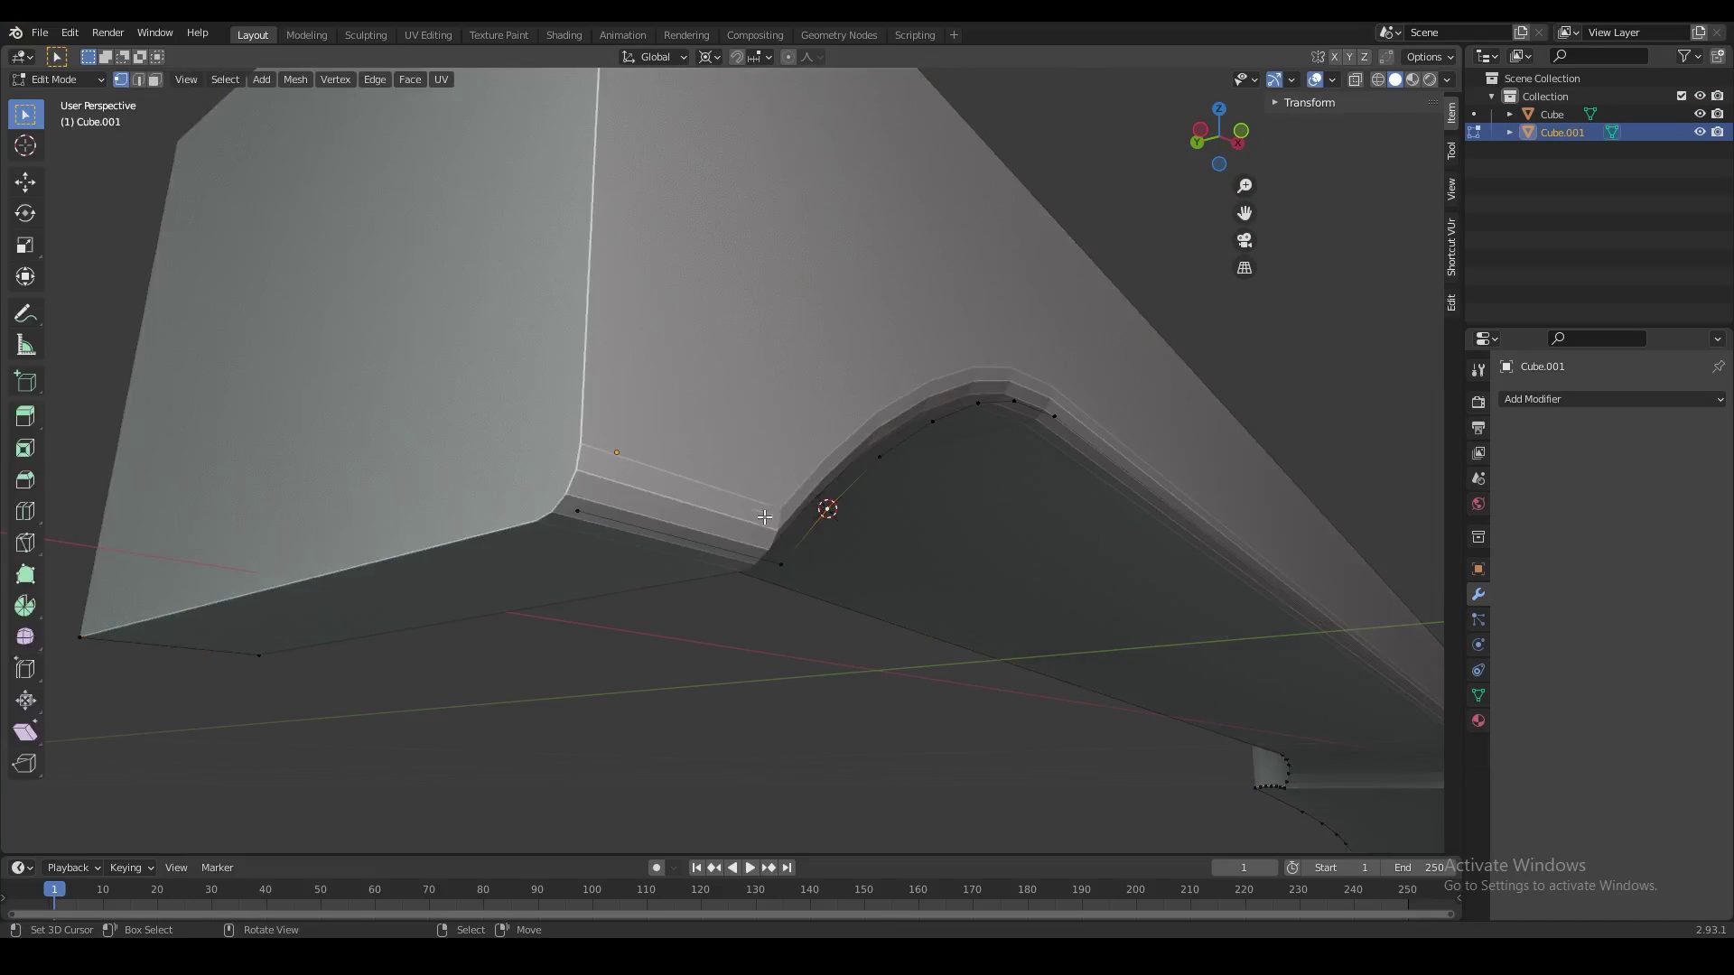
pyautogui.moveTo(841, 458); pyautogui.dragTo(637, 520, button='middle')
pyautogui.press('Tab')
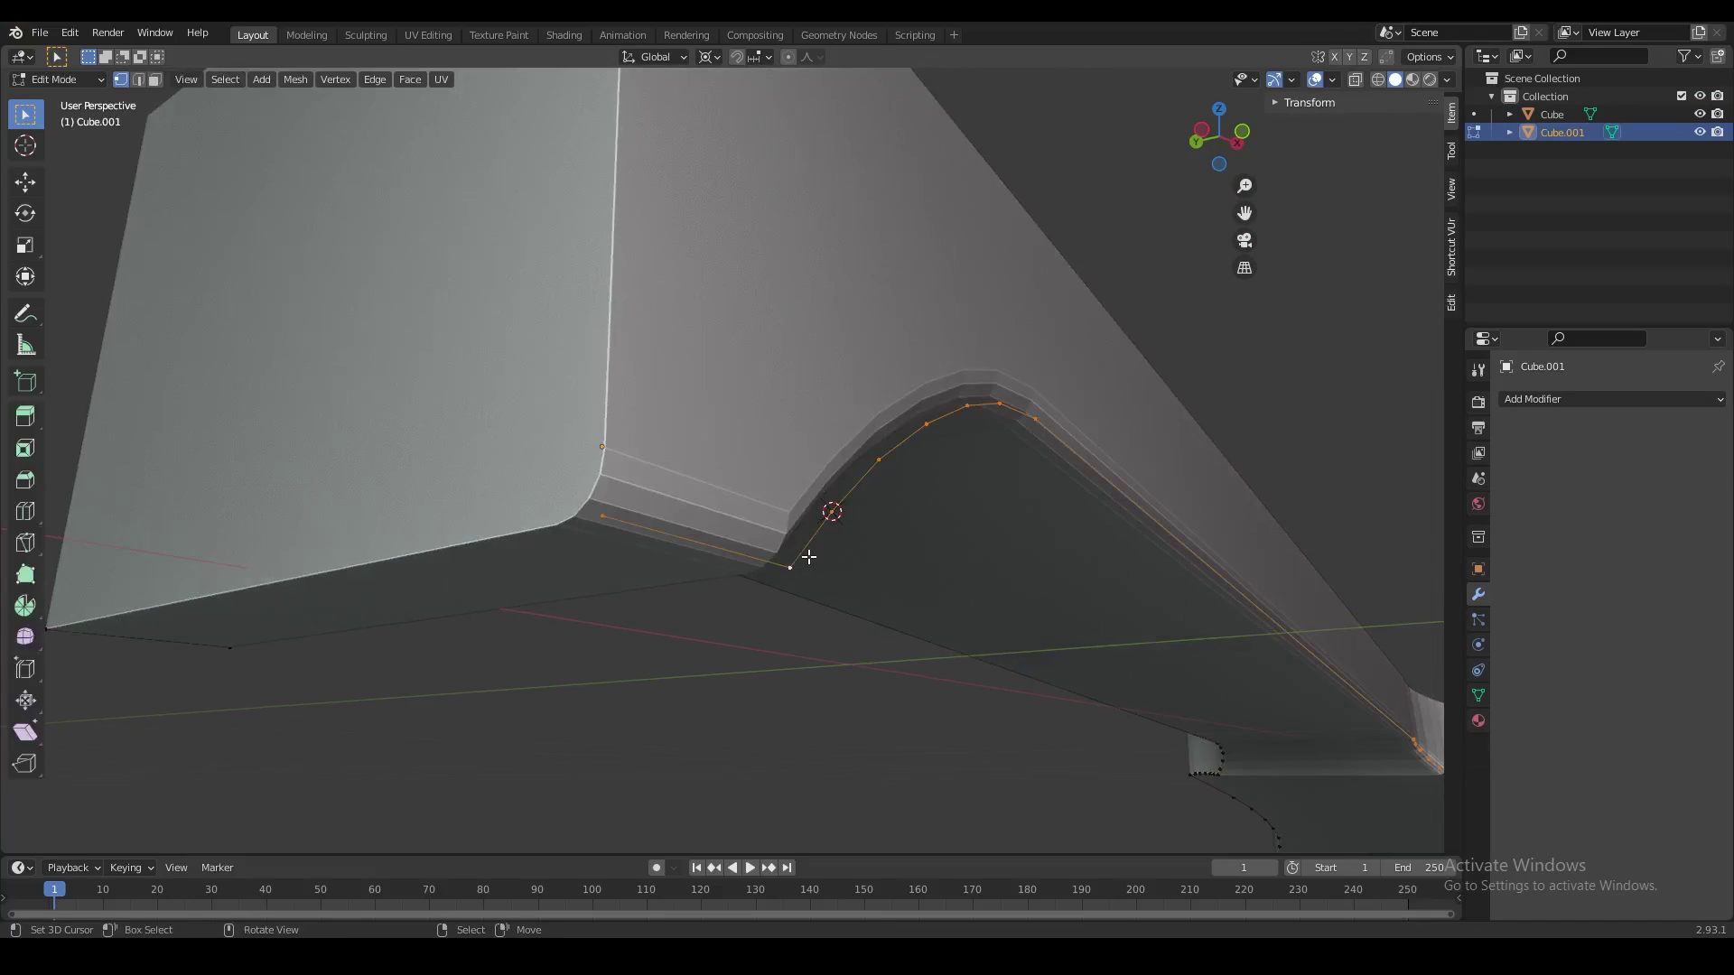
pyautogui.press('Tab')
pyautogui.press('Tab')
pyautogui.press('Tab')
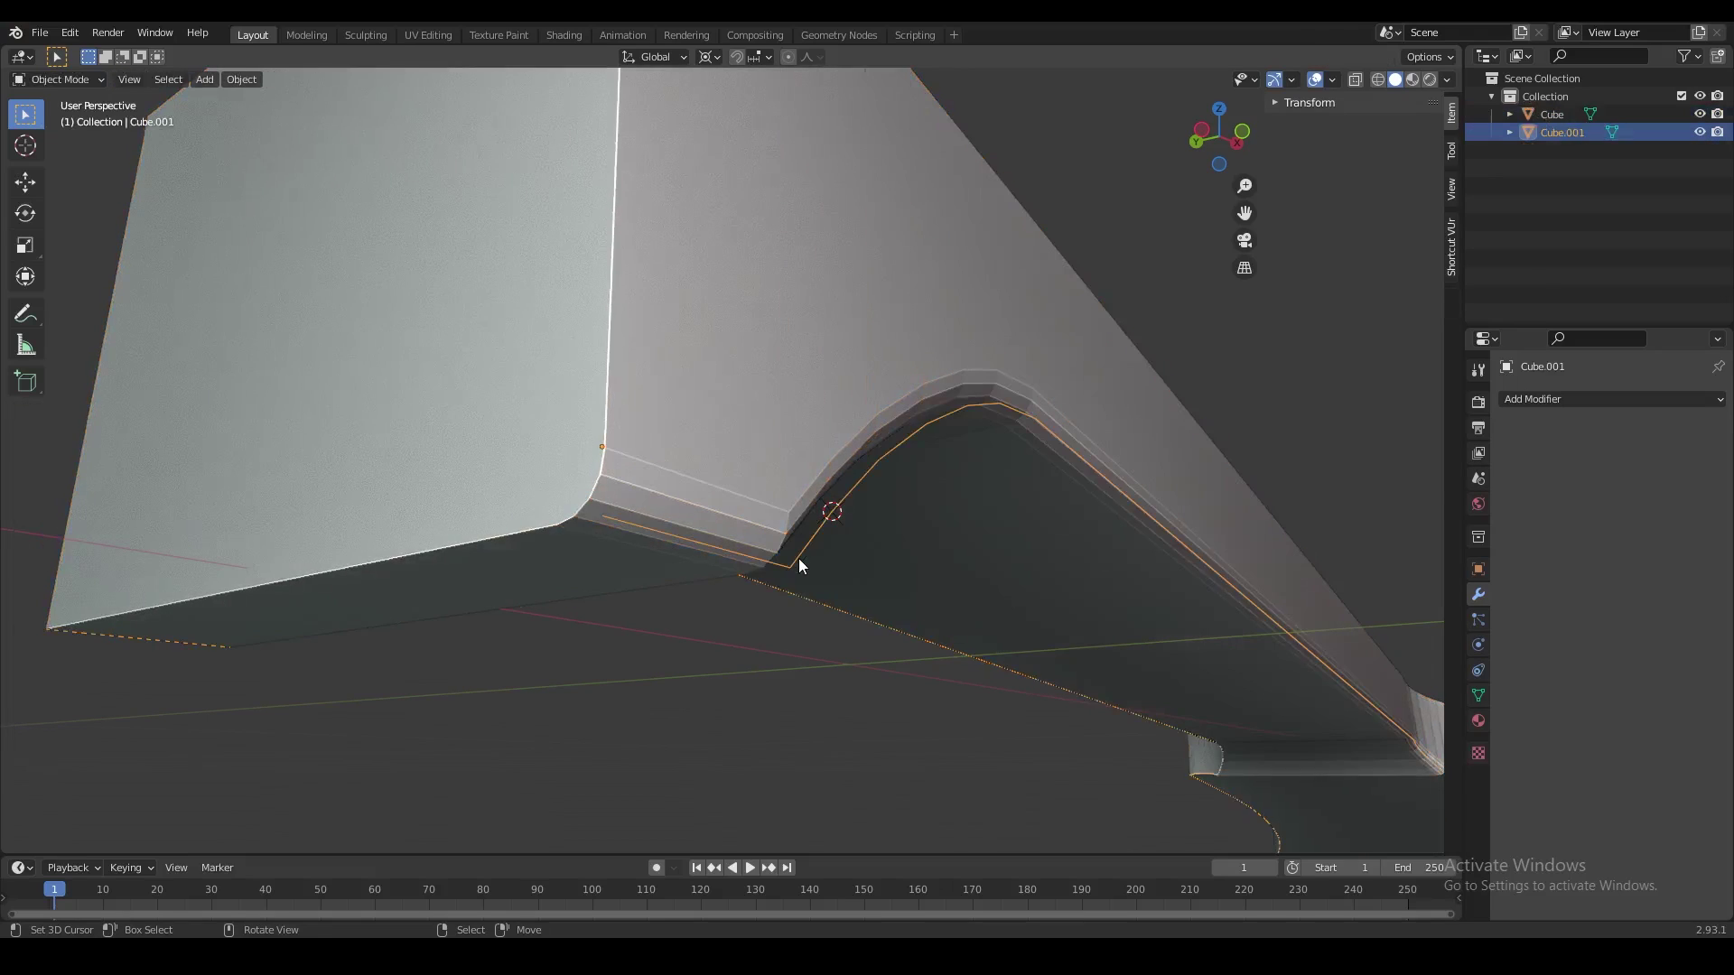
# - Join the edge-chain copy with the bar mesh and open the joined object for editing with nothing selected
pyautogui.keyDown('shift'); pyautogui.click(760, 446); pyautogui.keyUp('shift')
pyautogui.moveTo(803, 502); pyautogui.dragTo(838, 509, button='middle')
pyautogui.hotkey('ctrl', 'h')
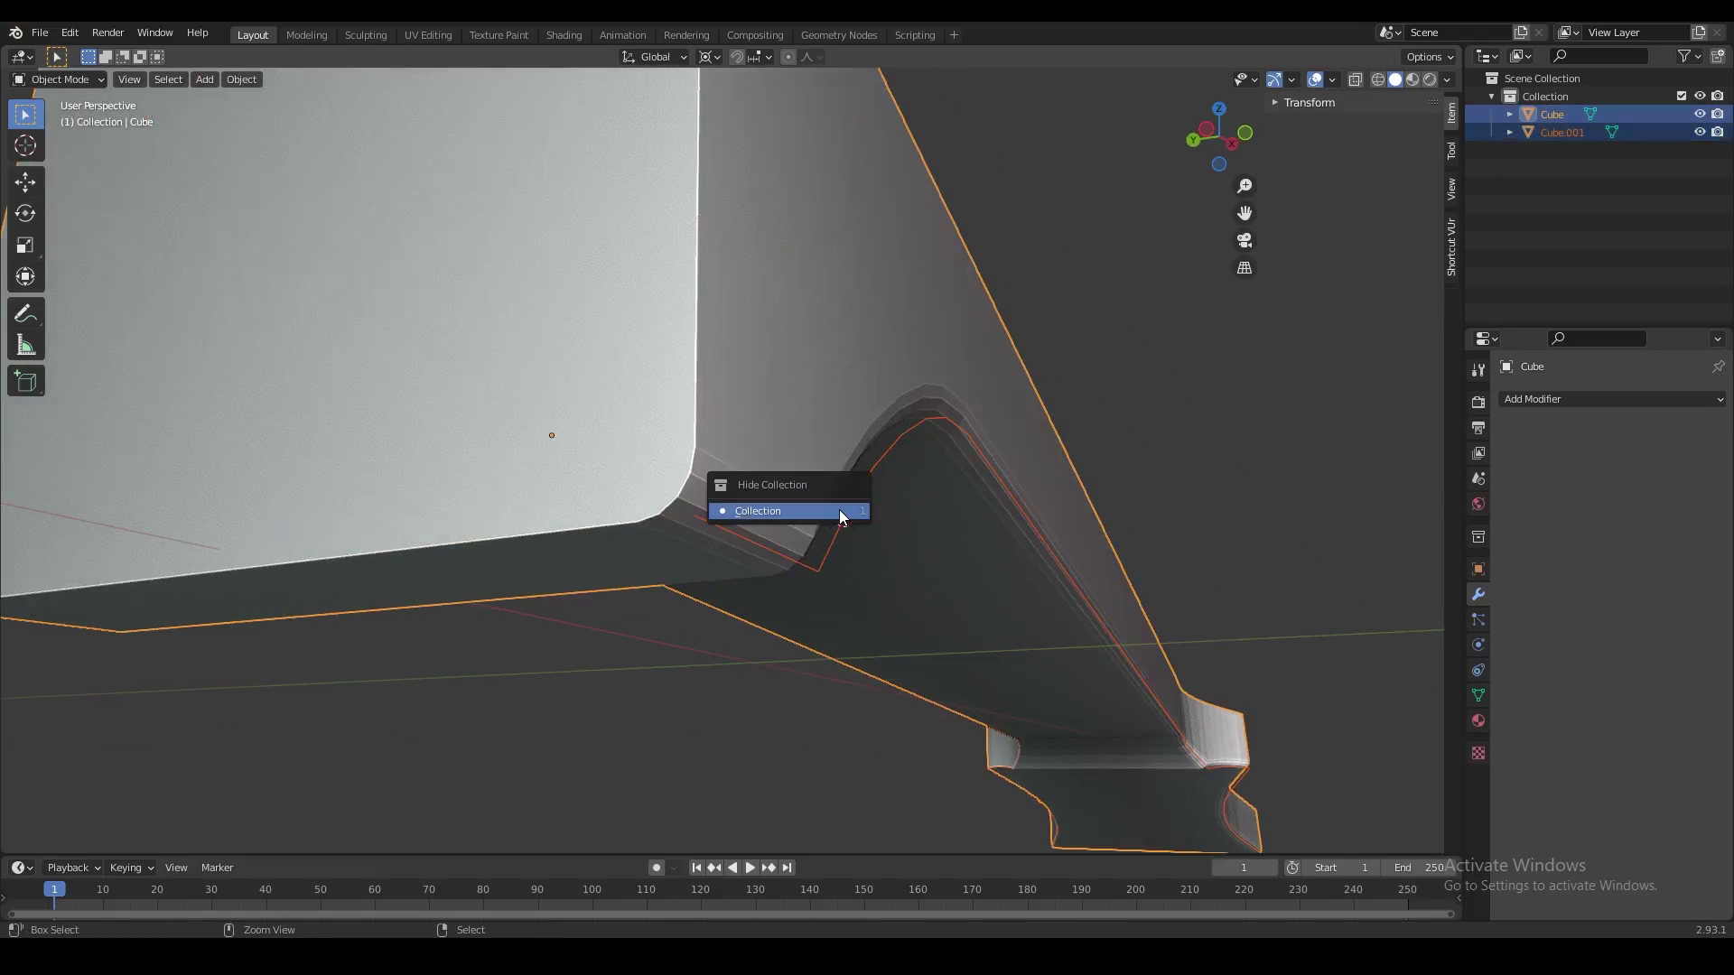
pyautogui.click(838, 509)
pyautogui.hotkey('ctrl', 'j')
pyautogui.moveTo(863, 499); pyautogui.dragTo(896, 716, button='middle')
pyautogui.press('Tab')
pyautogui.scroll(-1, 851, 503)
pyautogui.hotkey('alt', 'a')
pyautogui.scroll(2, 820, 540)
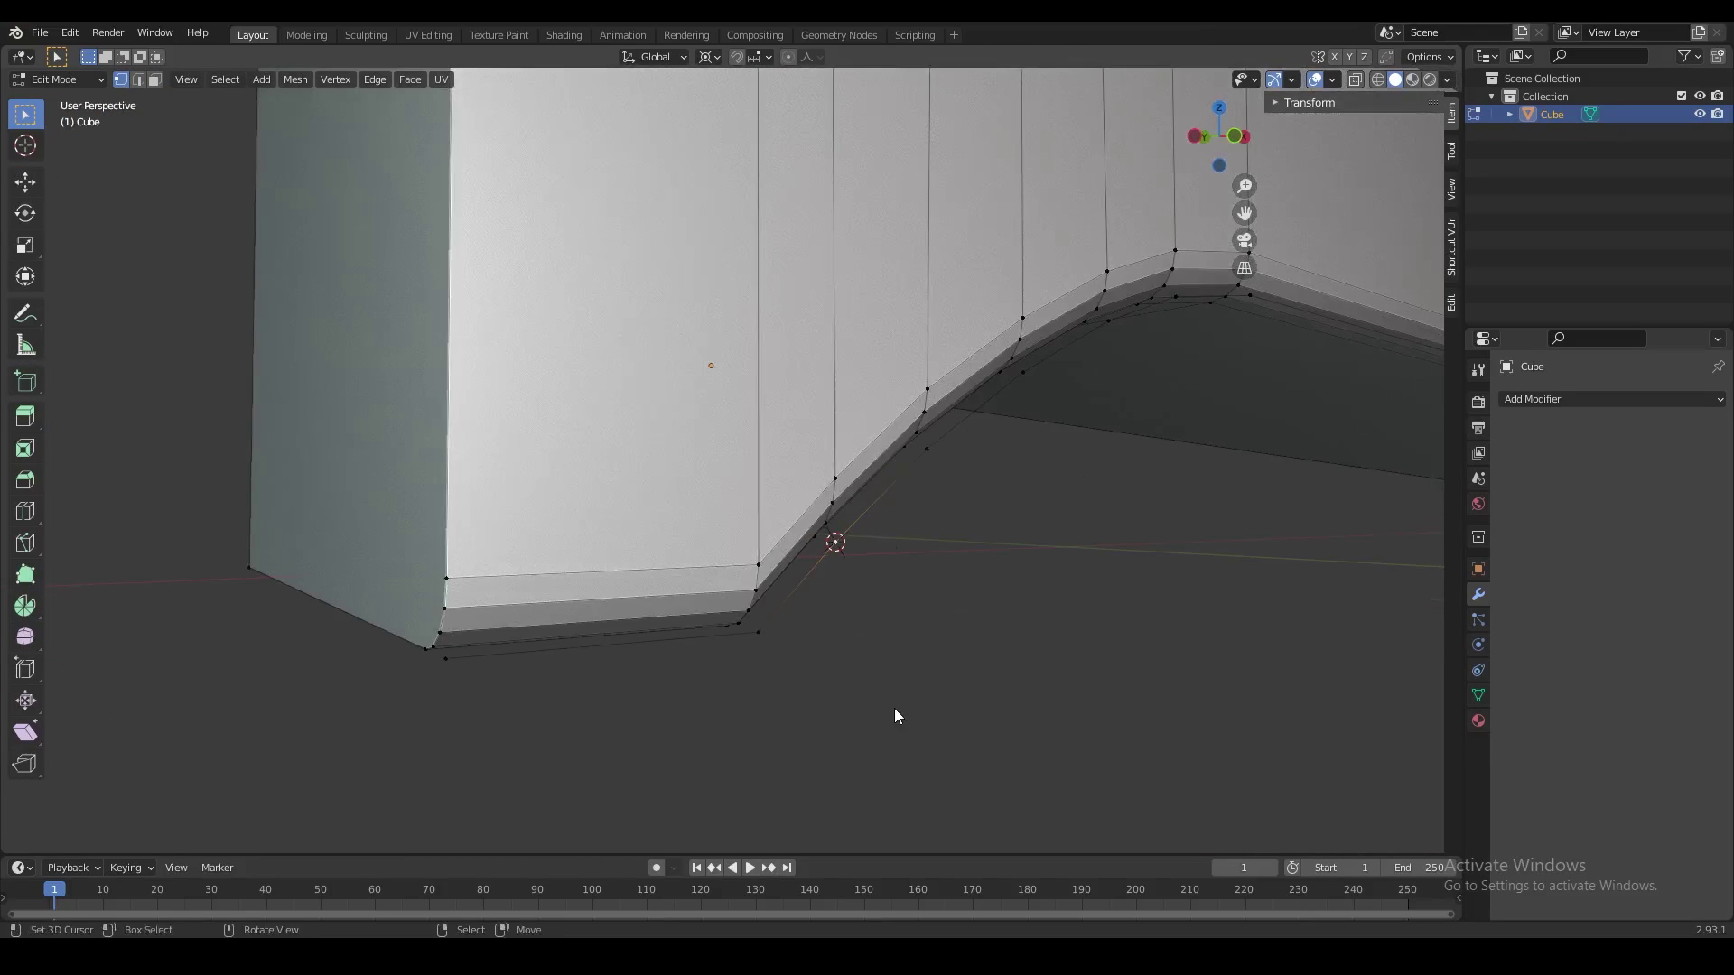
# - Select the bevel profile vertices at the first curve section past the block corner
pyautogui.keyDown('shift'); pyautogui.moveTo(879, 633); pyautogui.dragTo(832, 644, button='middle'); pyautogui.keyUp('shift')
pyautogui.hotkey('shift', 'z')
pyautogui.click(795, 513)
pyautogui.moveTo(795, 516); pyautogui.dragTo(658, 545, button='middle')
pyautogui.keyDown('ctrl'); pyautogui.click(767, 558); pyautogui.keyUp('ctrl')
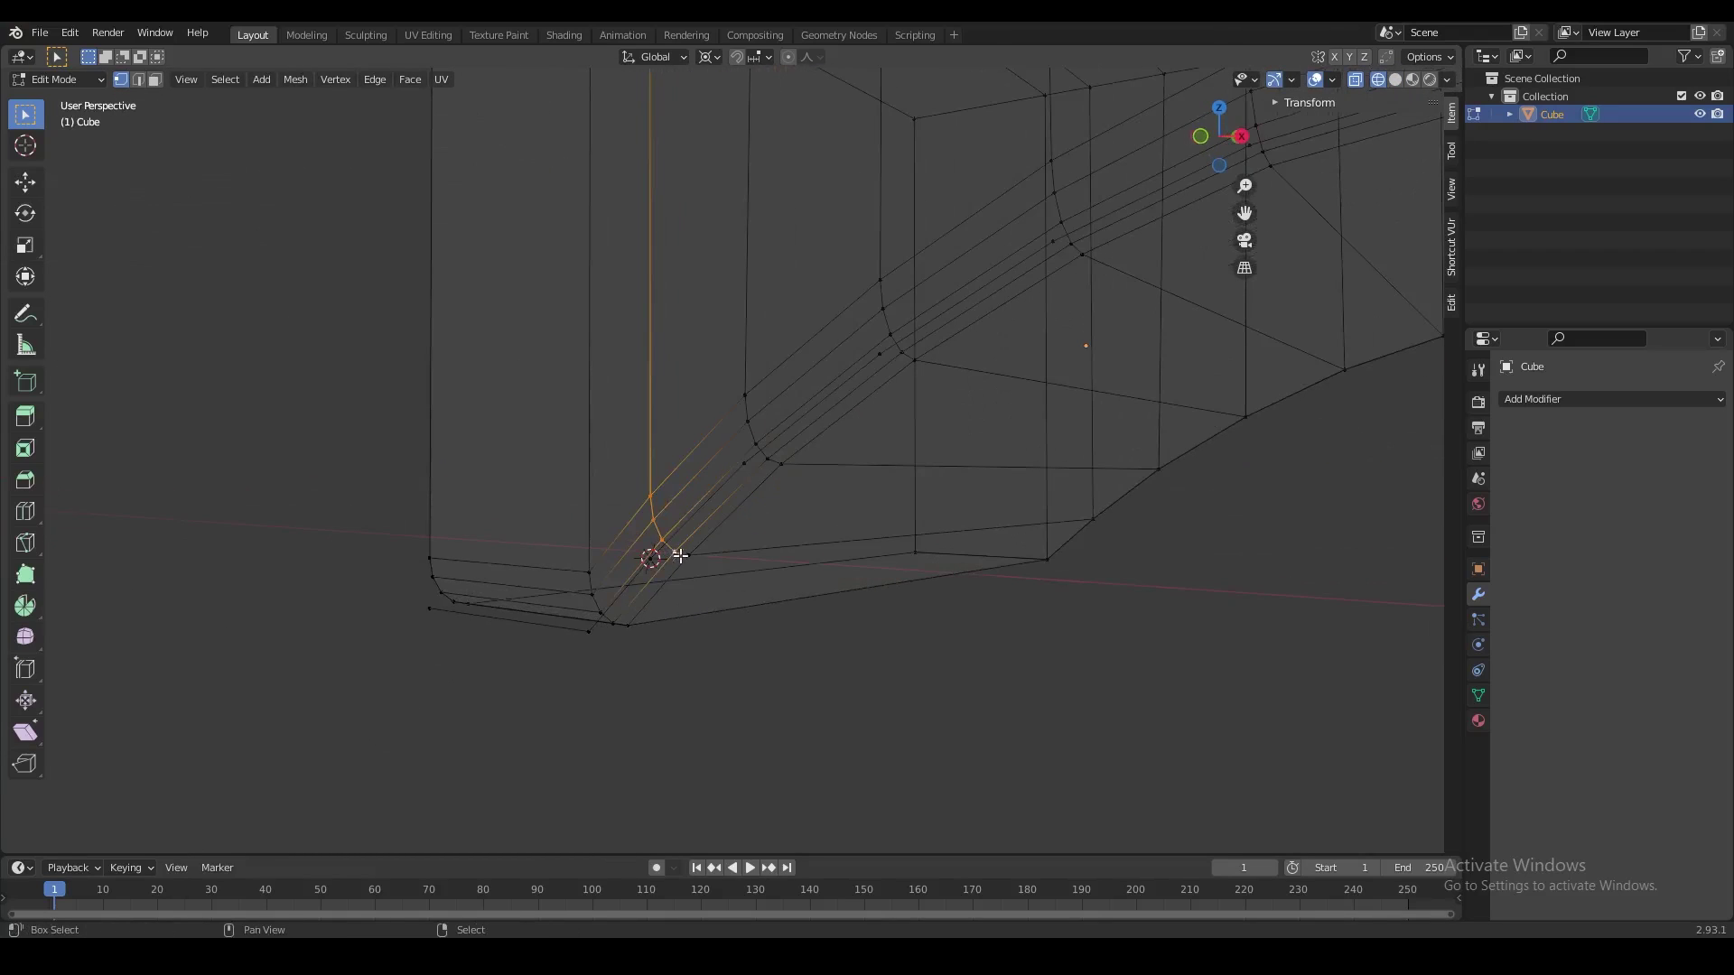
# - Try freehand scaling of the first curve section's bevel profile about the 3D cursor
pyautogui.hotkey('alt', 'z')
pyautogui.moveTo(755, 584); pyautogui.dragTo(803, 651, button='middle')
pyautogui.press('s')
pyautogui.rightClick(798, 644)
pyautogui.moveTo(622, 514); pyautogui.dragTo(697, 642, button='middle')
pyautogui.press('s')
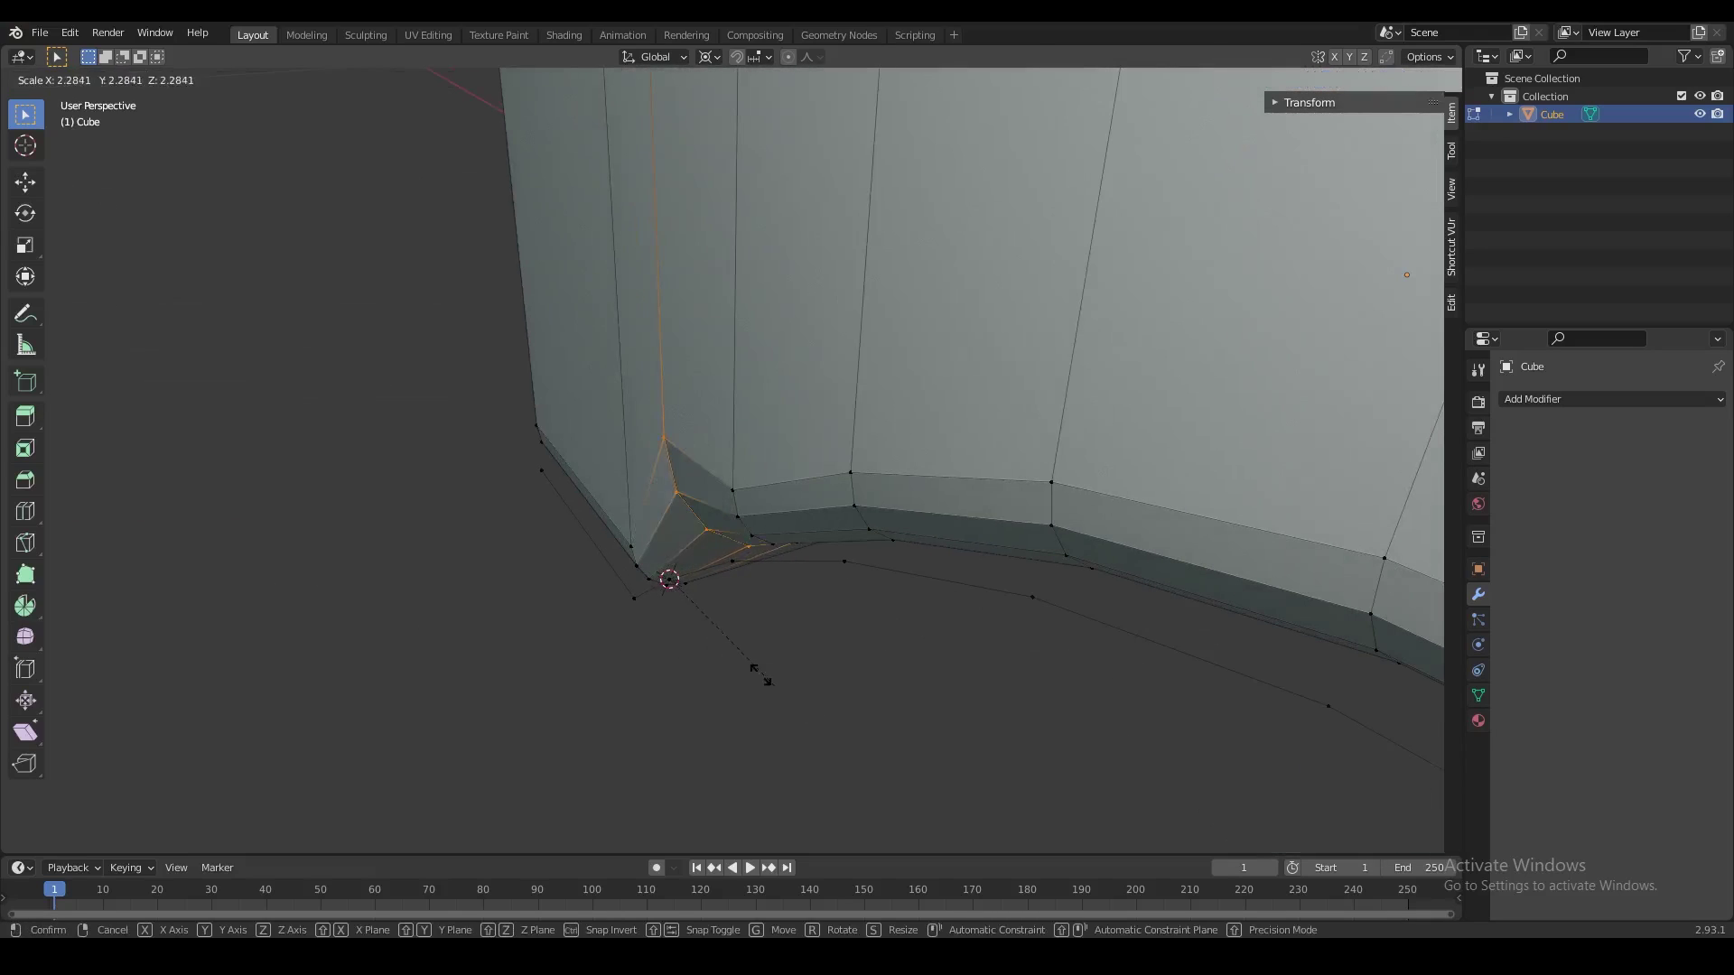
pyautogui.click(735, 665)
pyautogui.press('s')
pyautogui.click(859, 705)
pyautogui.moveTo(849, 700); pyautogui.dragTo(791, 667, button='middle')
pyautogui.write('s')
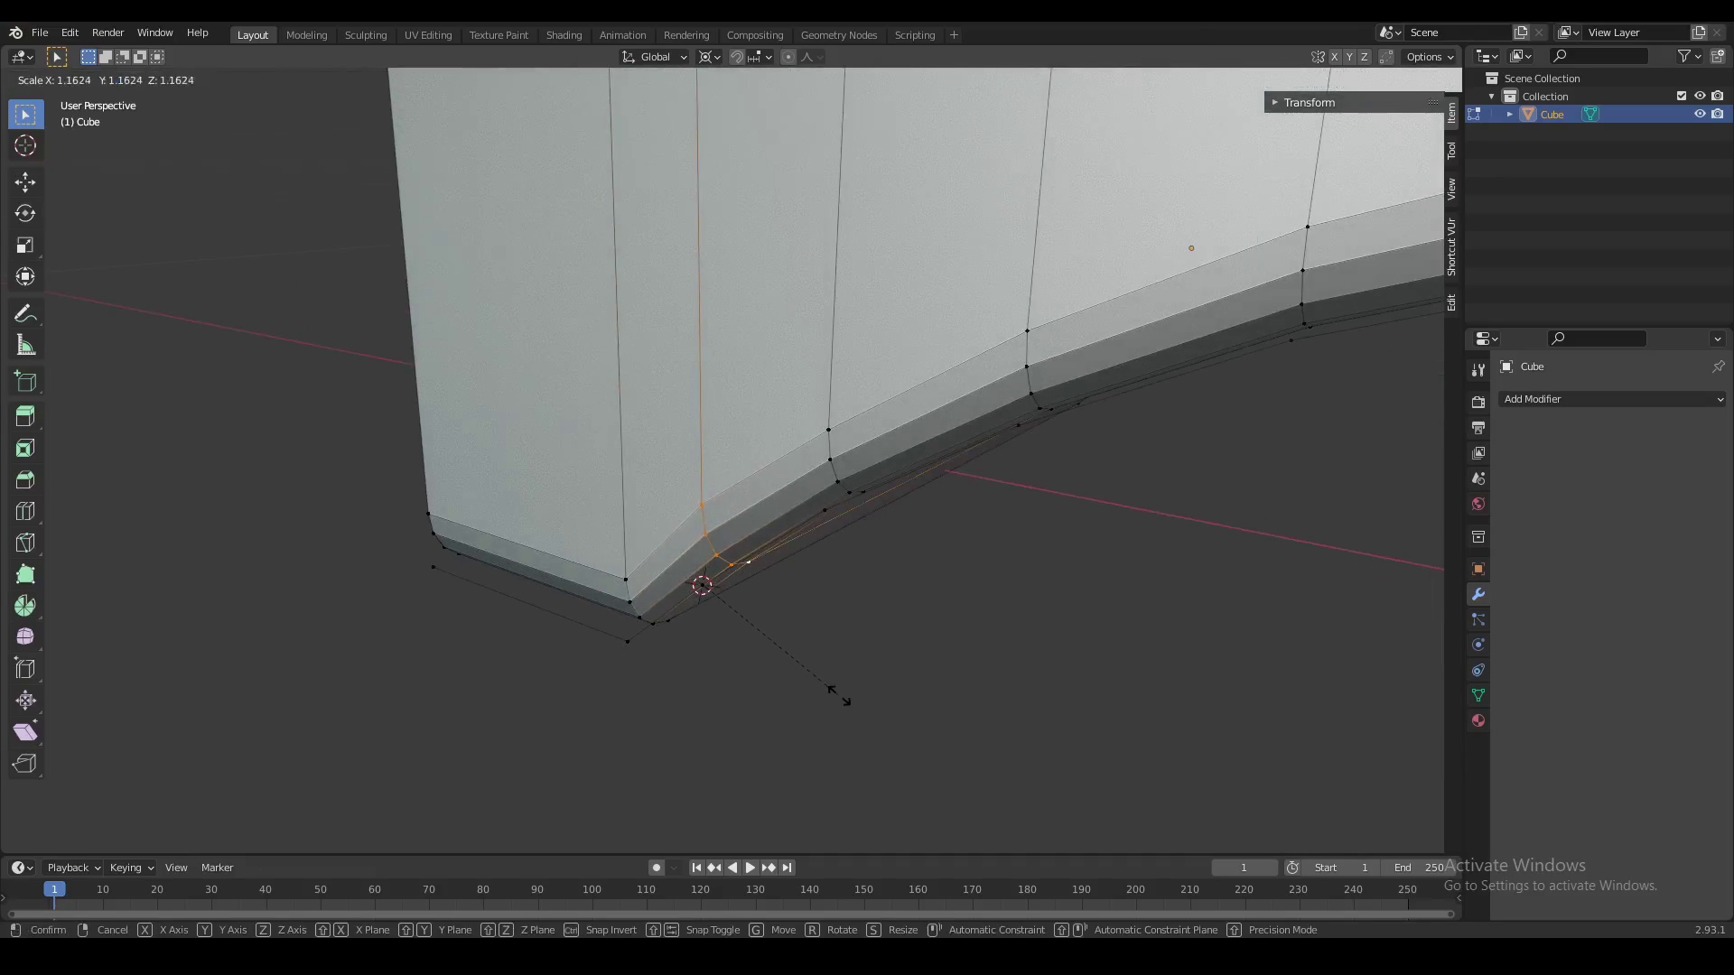
pyautogui.write('12')
pyautogui.press('Escape')
pyautogui.press('s')
pyautogui.press('Escape')
# - Scale the first curve section's bevel profile by 1.5 about the 3D cursor
pyautogui.write('s1.5')
pyautogui.press('Return')
pyautogui.moveTo(848, 605); pyautogui.dragTo(865, 635, button='middle')
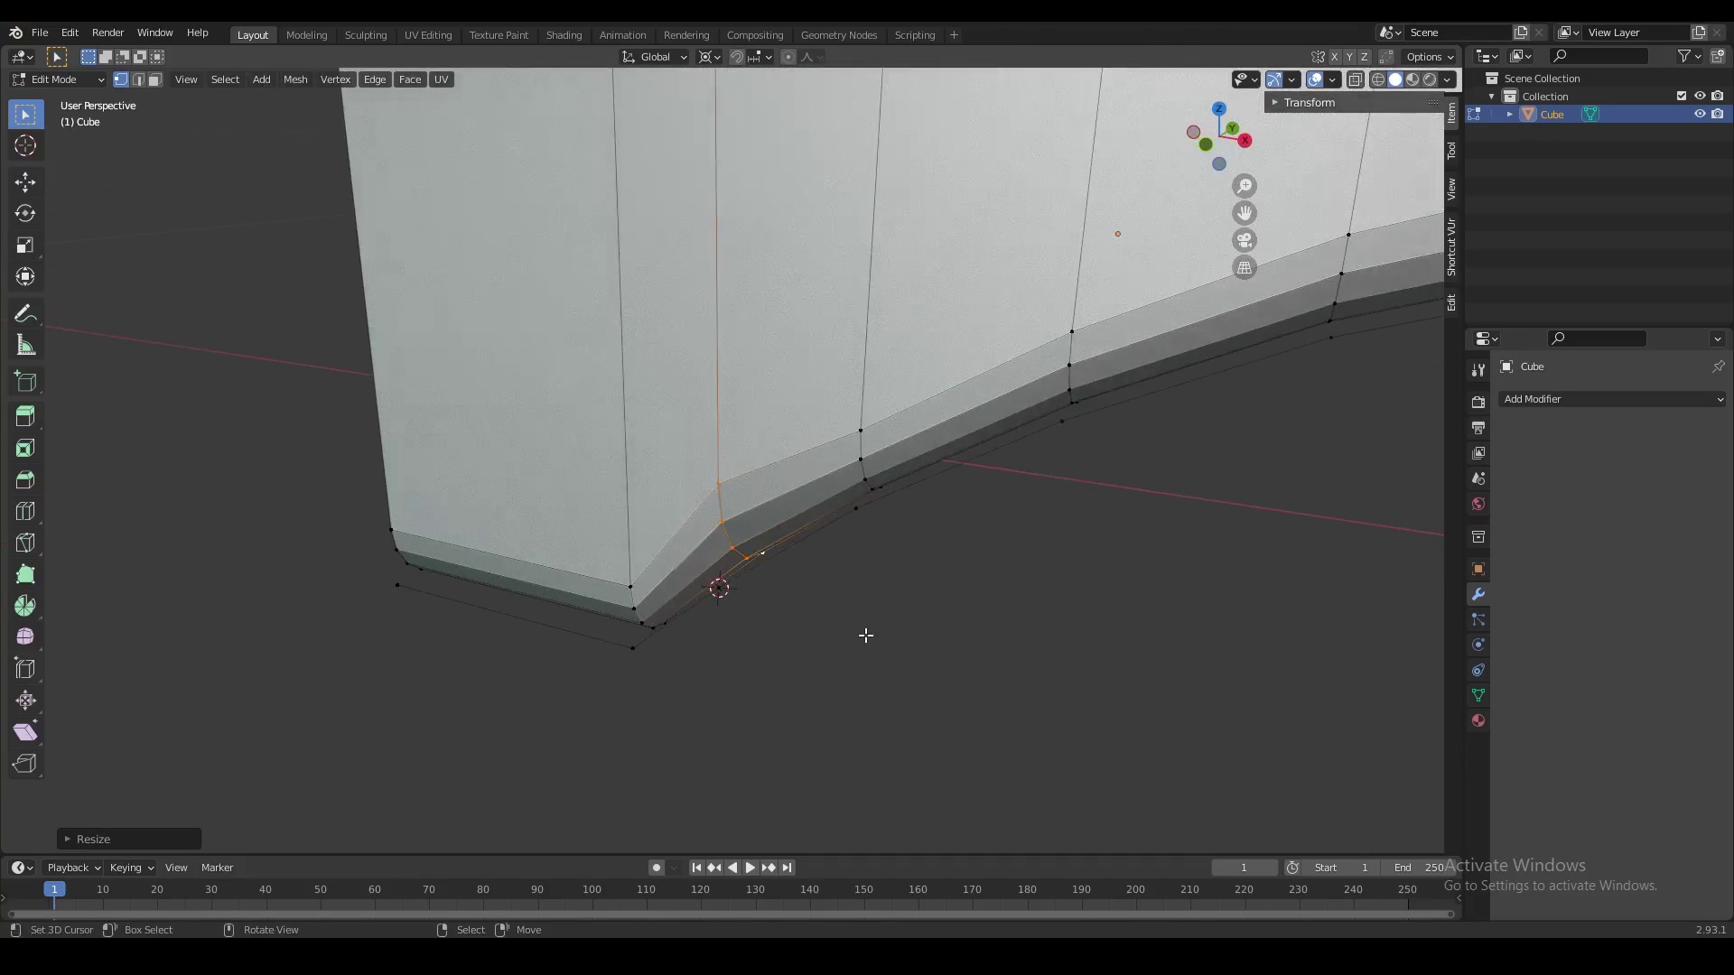
# - Snap the 3D cursor to the second curve section's guide vertex and scale that section's bevel profile by 2
pyautogui.click(858, 513)
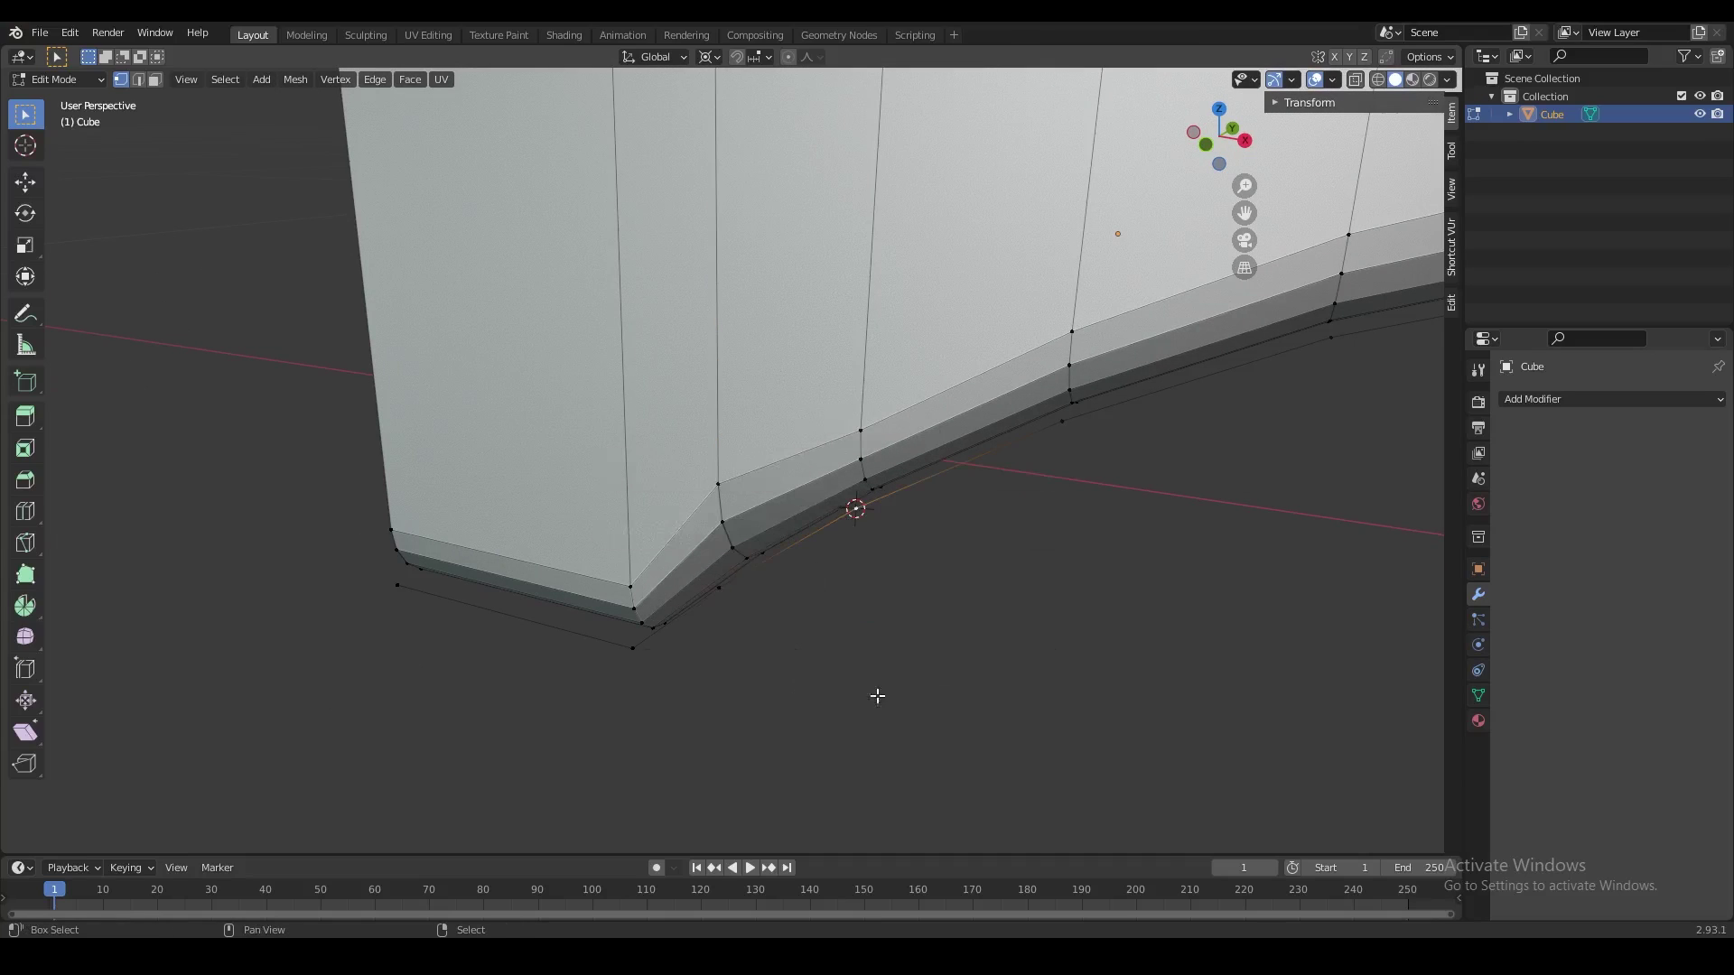
pyautogui.moveTo(874, 569); pyautogui.dragTo(856, 574, button='middle')
pyautogui.moveTo(892, 516); pyautogui.dragTo(836, 476, button='middle')
pyautogui.keyDown('ctrl'); pyautogui.rightClick(820, 461); pyautogui.keyUp('ctrl')
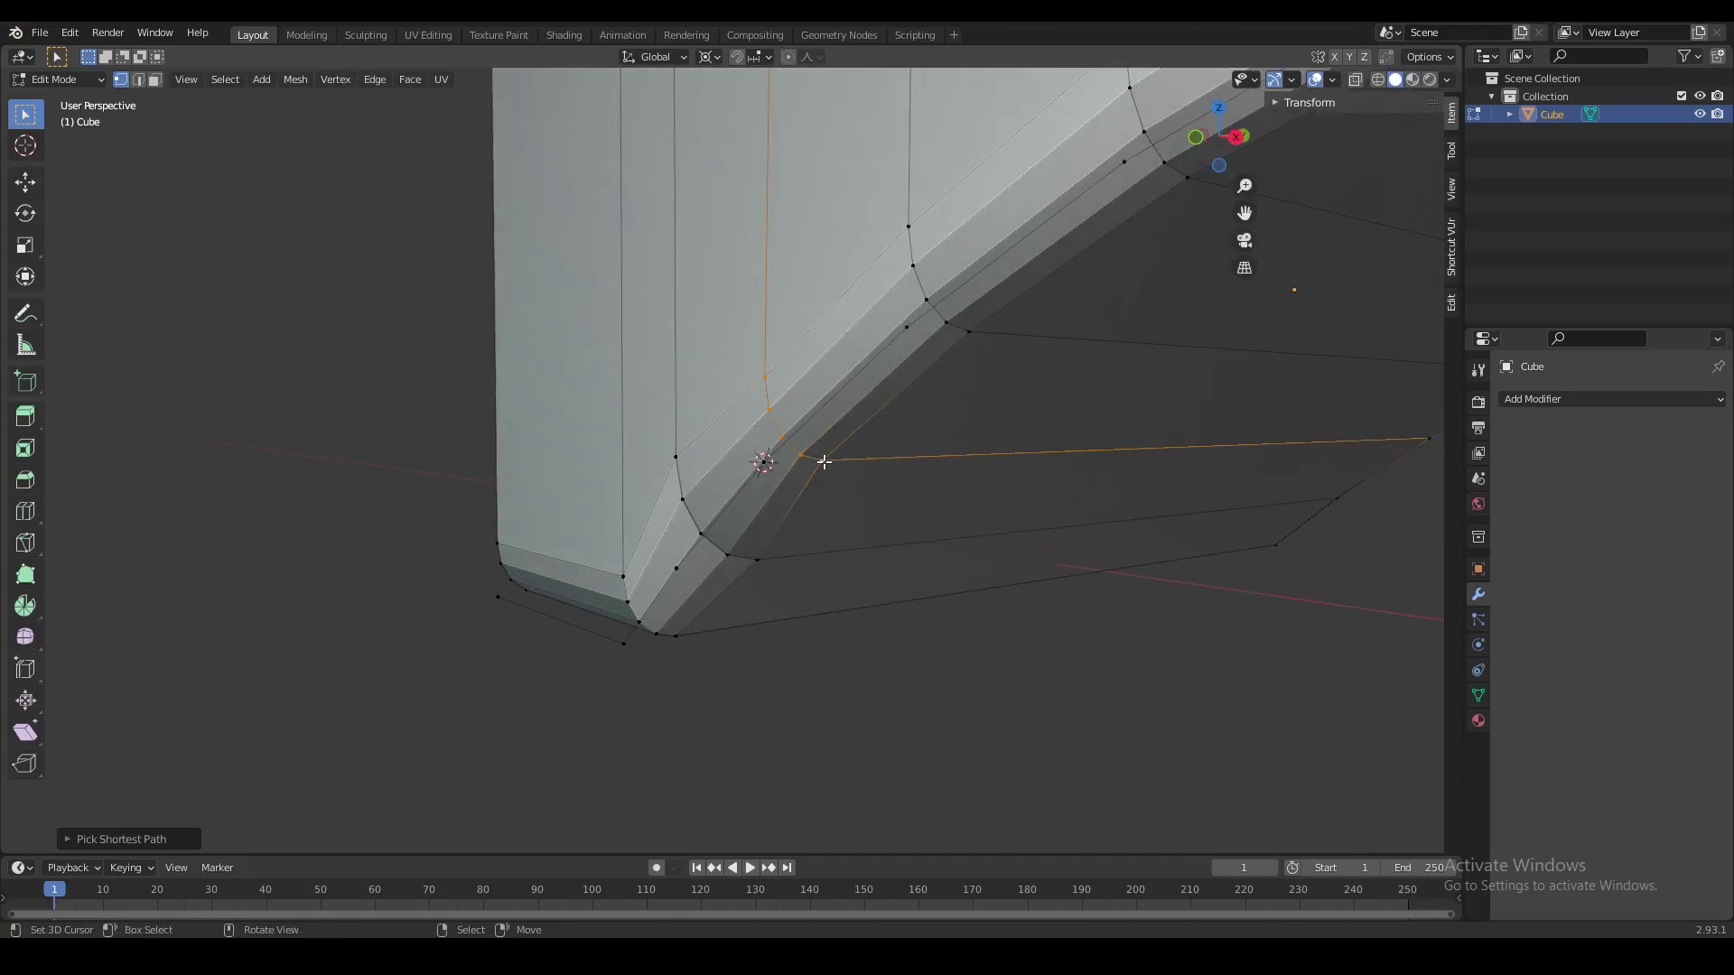
pyautogui.hotkey('shift', 'z')
pyautogui.scroll(-1, 867, 456)
pyautogui.hotkey('ctrl', 'z')
pyautogui.hotkey('shift', 'z')
pyautogui.keyDown('ctrl'); pyautogui.click(791, 452); pyautogui.keyUp('ctrl')
pyautogui.moveTo(873, 524); pyautogui.dragTo(810, 572, button='middle')
pyautogui.press('s')
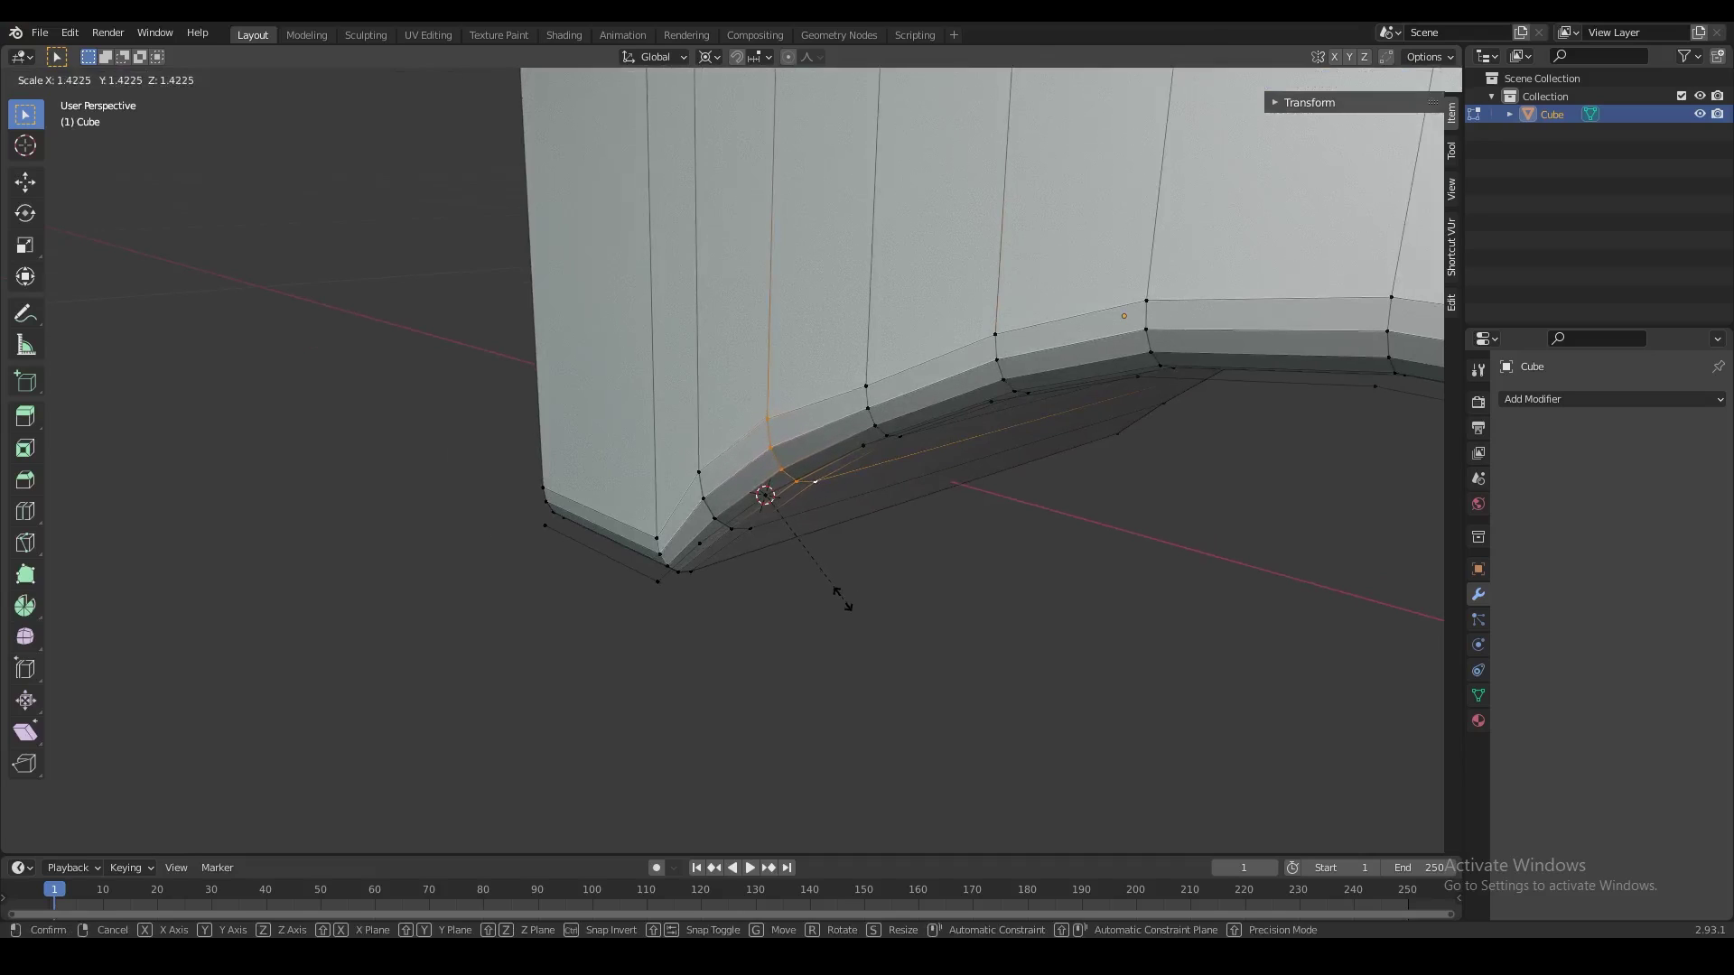
pyautogui.press('2')
pyautogui.press('Return')
pyautogui.moveTo(840, 599); pyautogui.dragTo(880, 600, button='middle')
# - Scale the third curve section's bevel profile about 1.9 times around its guide vertex and refine its size
pyautogui.rightClick(911, 461)
pyautogui.hotkey('shift', 's')
pyautogui.click(975, 727)
pyautogui.moveTo(952, 456); pyautogui.dragTo(872, 515, button='middle')
pyautogui.press('s')
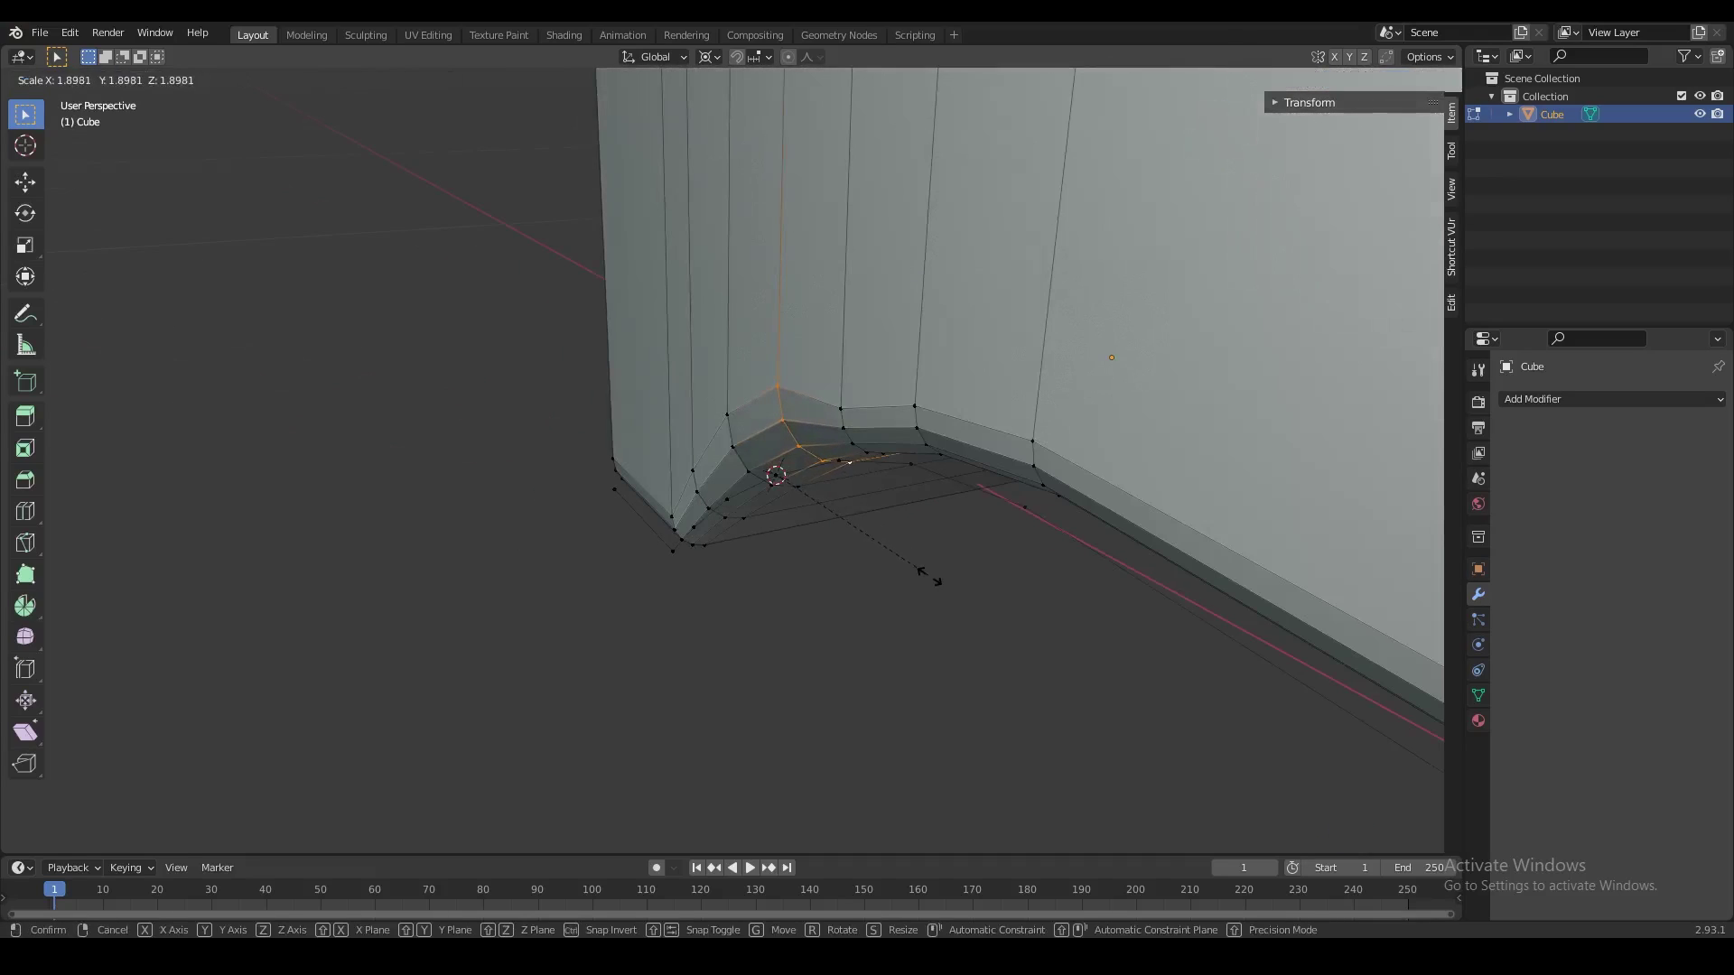
pyautogui.click(930, 576)
pyautogui.moveTo(898, 592); pyautogui.dragTo(764, 524, button='middle')
pyautogui.press('s')
pyautogui.click(1013, 557)
# - Try rescaling a mid-curve bevel profile about a newly snapped 3D cursor and undo it
pyautogui.rightClick(760, 520)
pyautogui.hotkey('shift', 's')
pyautogui.click(794, 623)
pyautogui.moveTo(758, 454); pyautogui.dragTo(726, 470, button='middle')
pyautogui.moveTo(811, 387); pyautogui.dragTo(751, 405, button='middle')
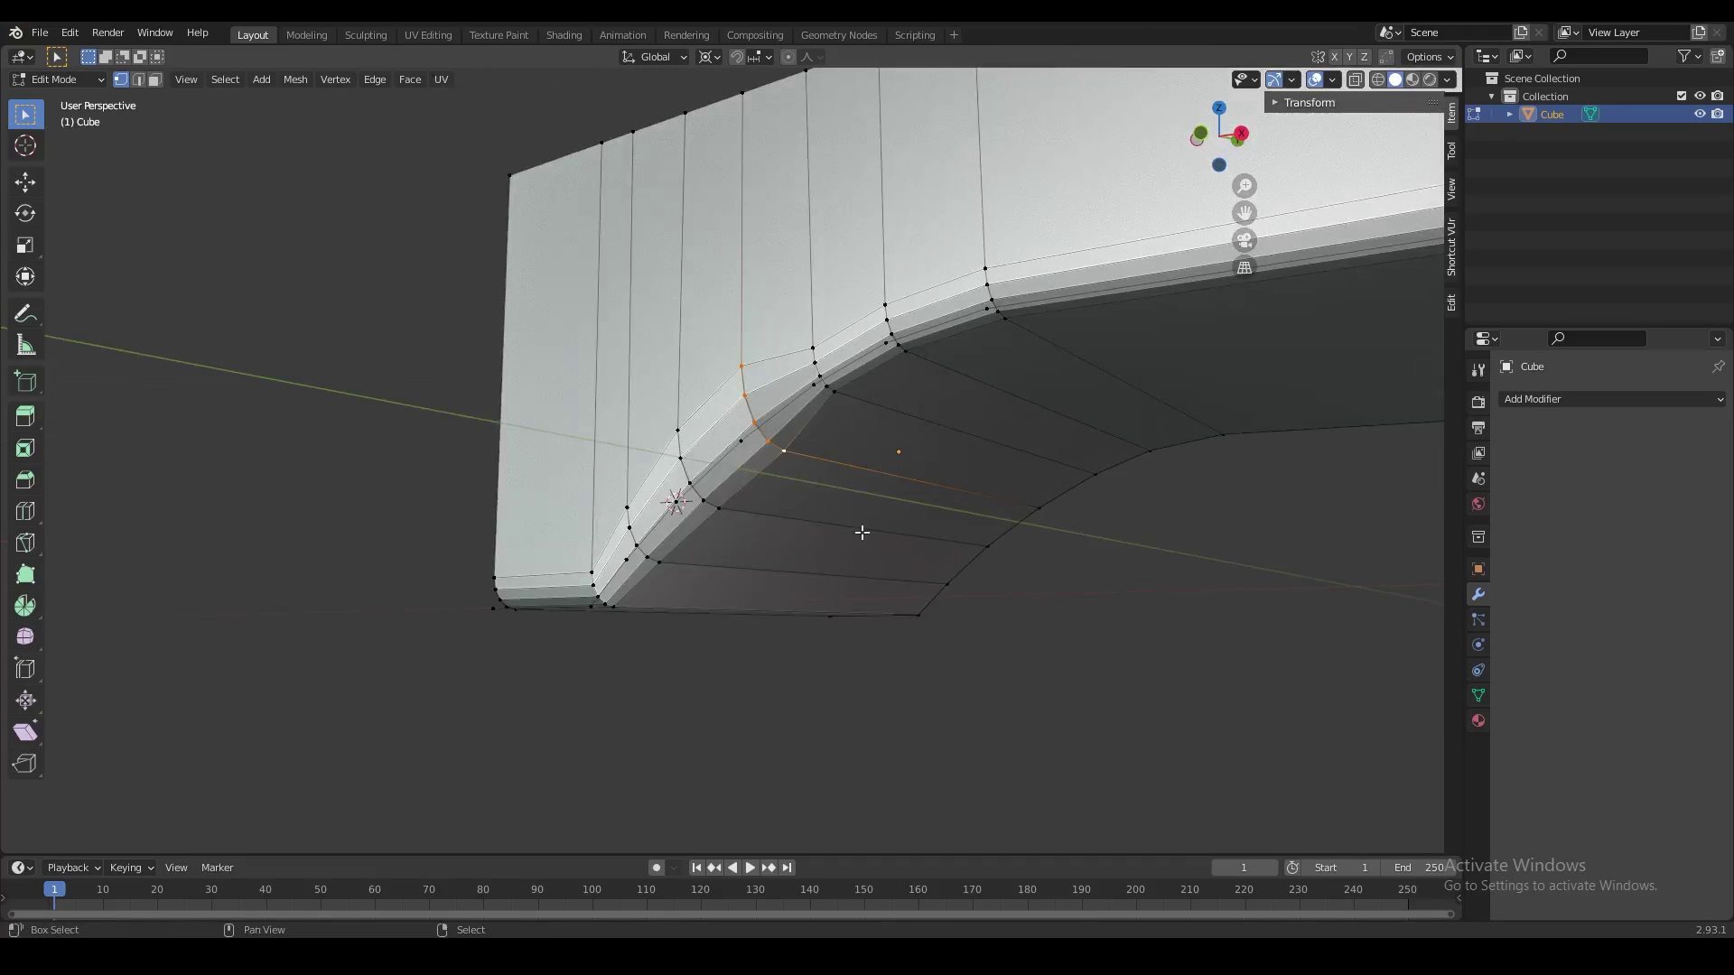
pyautogui.moveTo(862, 533); pyautogui.dragTo(899, 574, button='middle')
pyautogui.hotkey('shift', 's')
pyautogui.click(761, 390)
pyautogui.moveTo(768, 443); pyautogui.dragTo(851, 579, button='middle')
pyautogui.press('s')
pyautogui.click(841, 492)
pyautogui.hotkey('ctrl', 'z')
# - Enlarge the fourth curve section's bevel profile around its own guide vertex
pyautogui.hotkey('shift', 's')
pyautogui.click(855, 644)
pyautogui.moveTo(825, 437); pyautogui.dragTo(898, 565, button='middle')
pyautogui.press('s')
pyautogui.click(998, 686)
pyautogui.scroll(-3, 898, 565)
pyautogui.press('s')
pyautogui.click(891, 569)
# - Return the 3D cursor to the third section's guide vertex and enlarge its bevel profile about 1.09 times
pyautogui.click(772, 480)
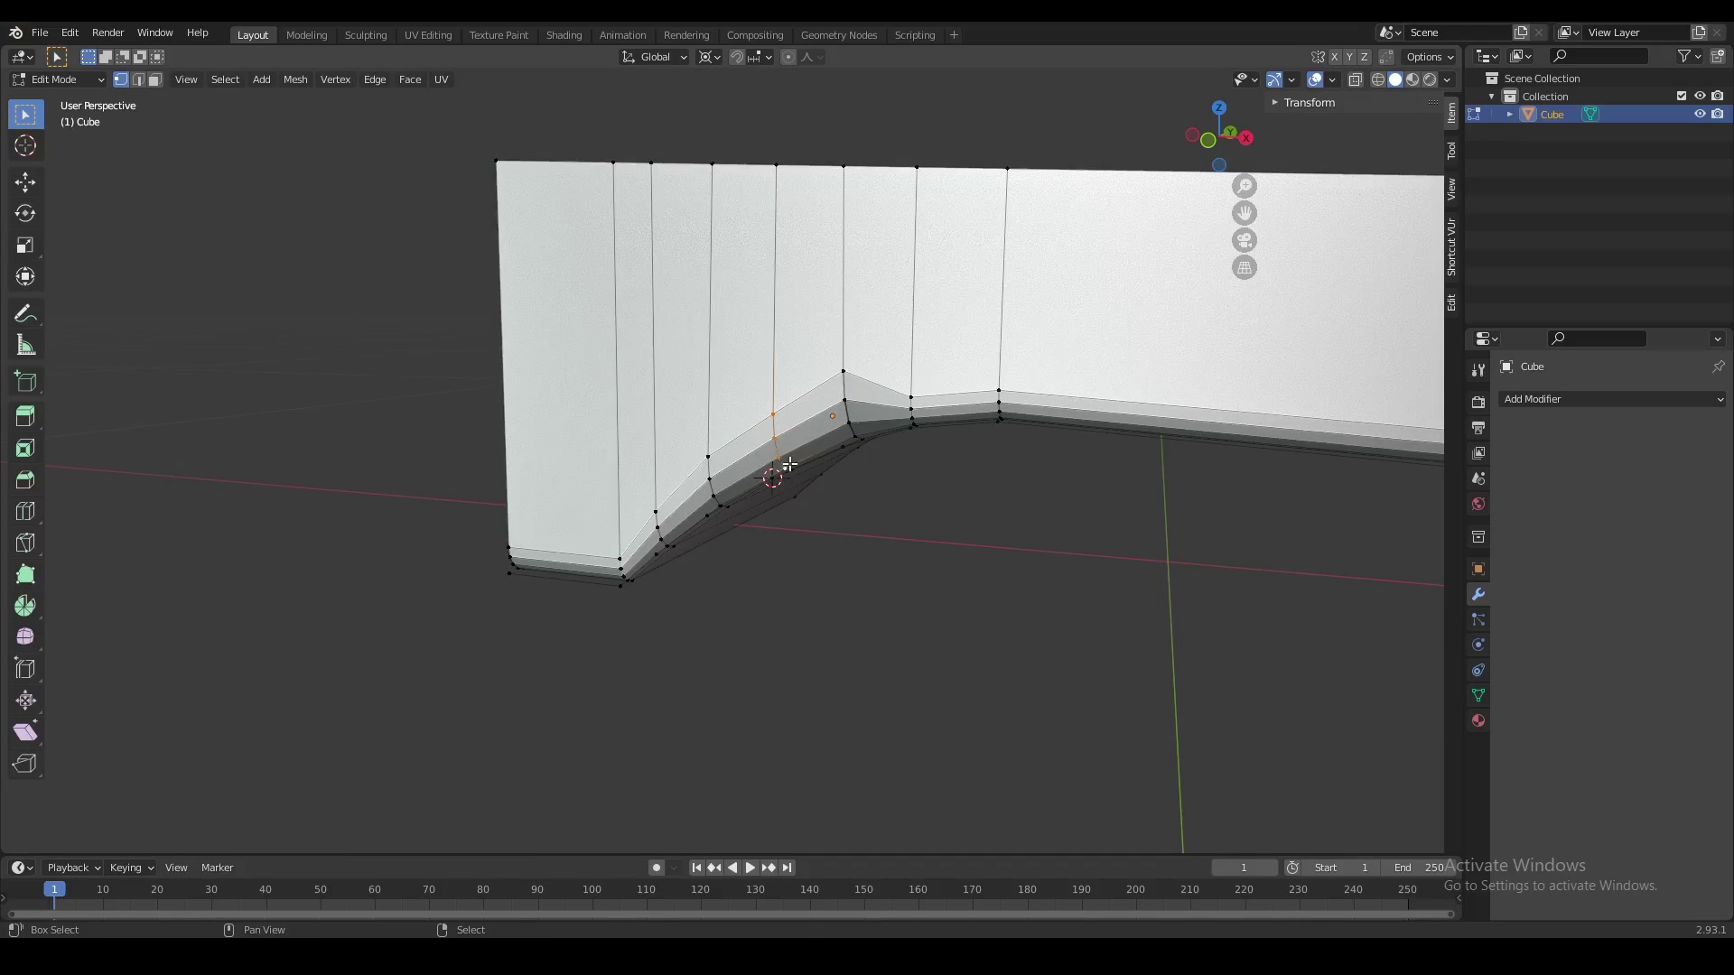
pyautogui.moveTo(790, 464); pyautogui.dragTo(795, 494, button='middle')
pyautogui.press('s')
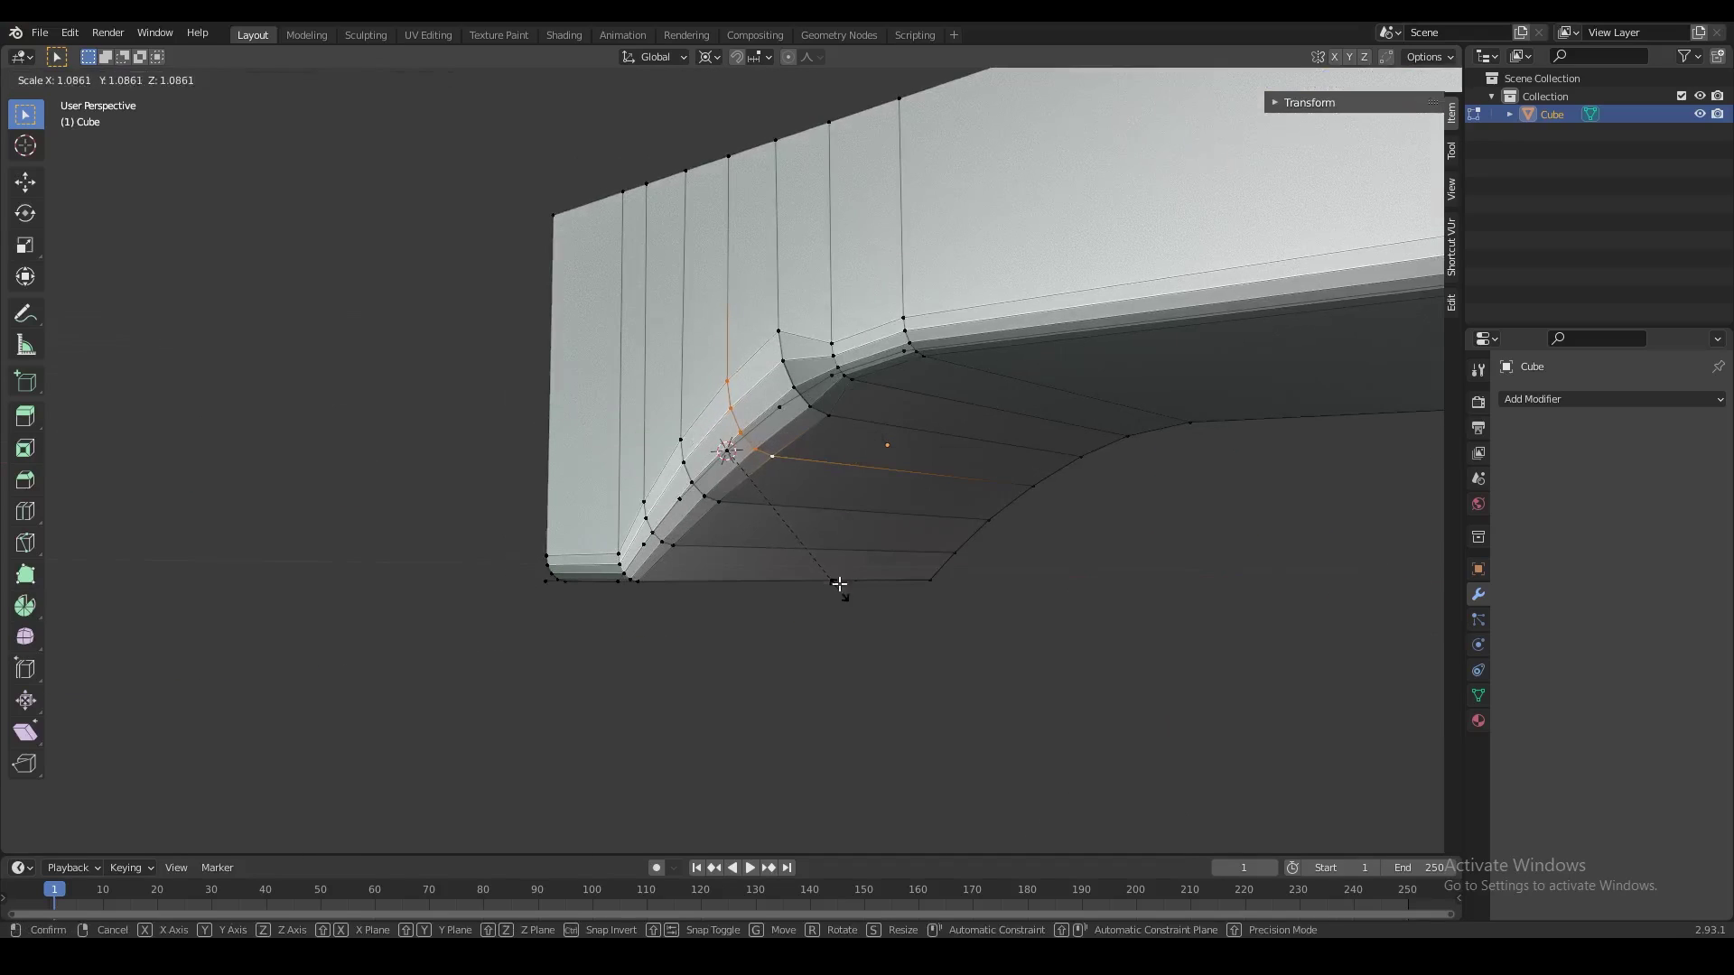
pyautogui.click(838, 584)
pyautogui.moveTo(839, 585); pyautogui.dragTo(845, 590, button='middle')
# - Snap the 3D cursor to the fifth curve section's guide vertex and enlarge that section's bevel profile
pyautogui.rightClick(832, 381)
pyautogui.hotkey('shift', 's')
pyautogui.click(874, 515)
pyautogui.rightClick(839, 354)
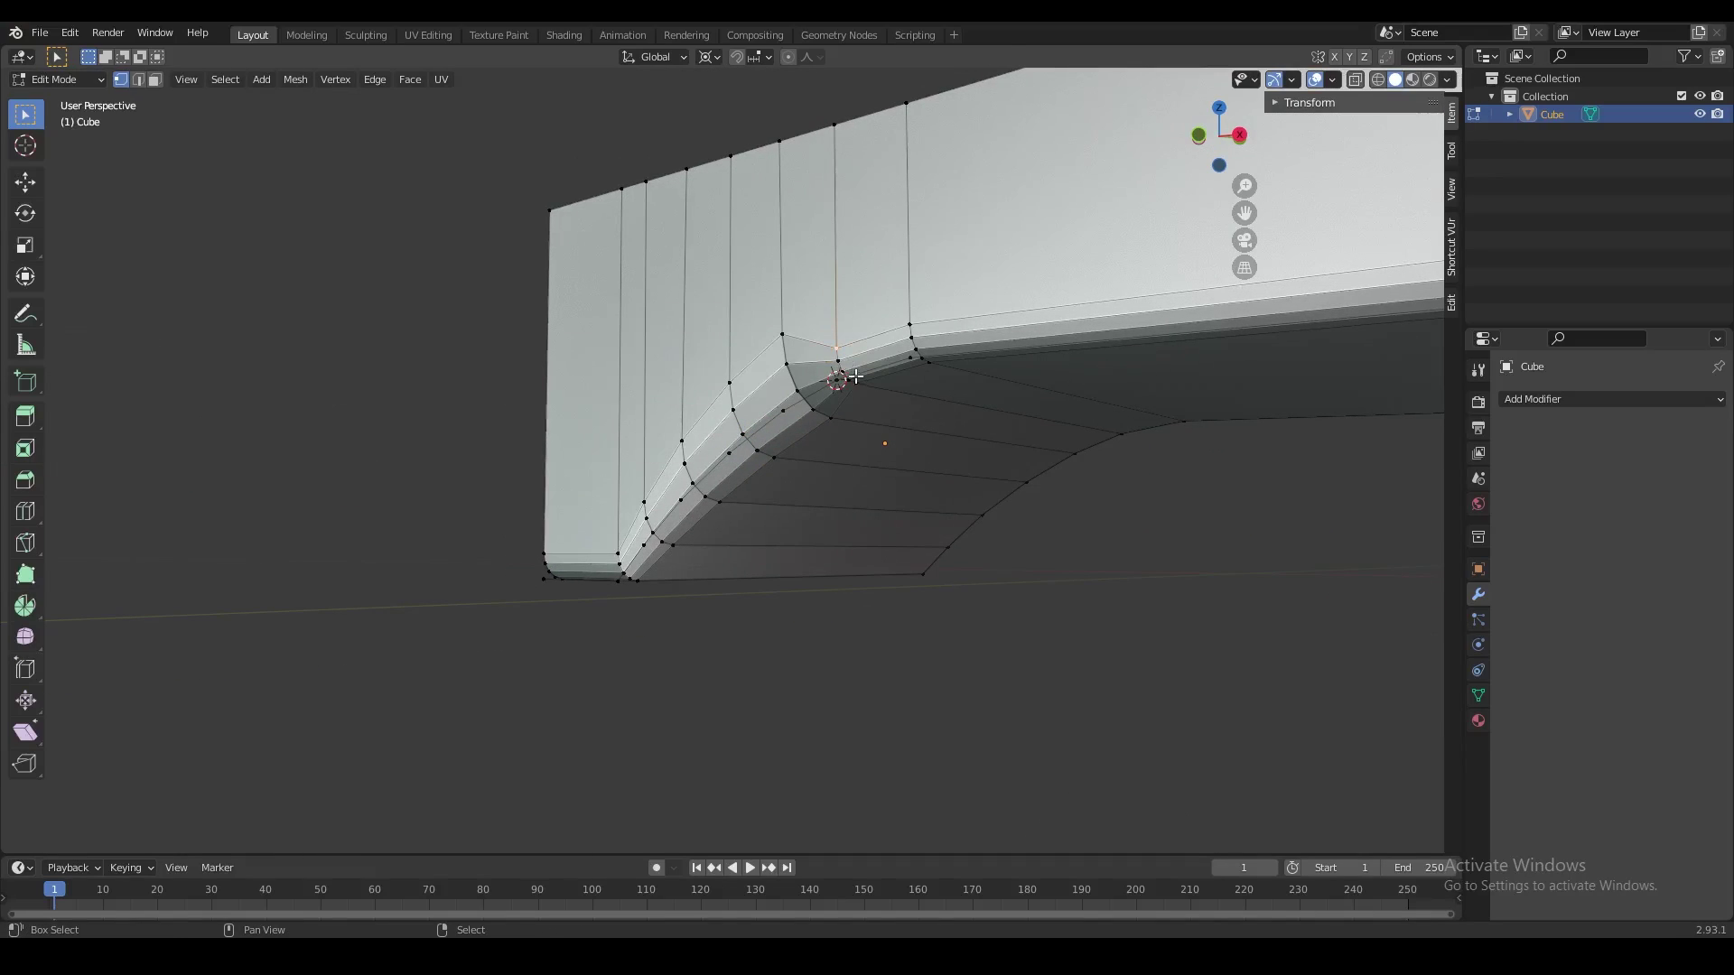
pyautogui.moveTo(842, 373); pyautogui.dragTo(844, 425, button='middle')
pyautogui.press('s')
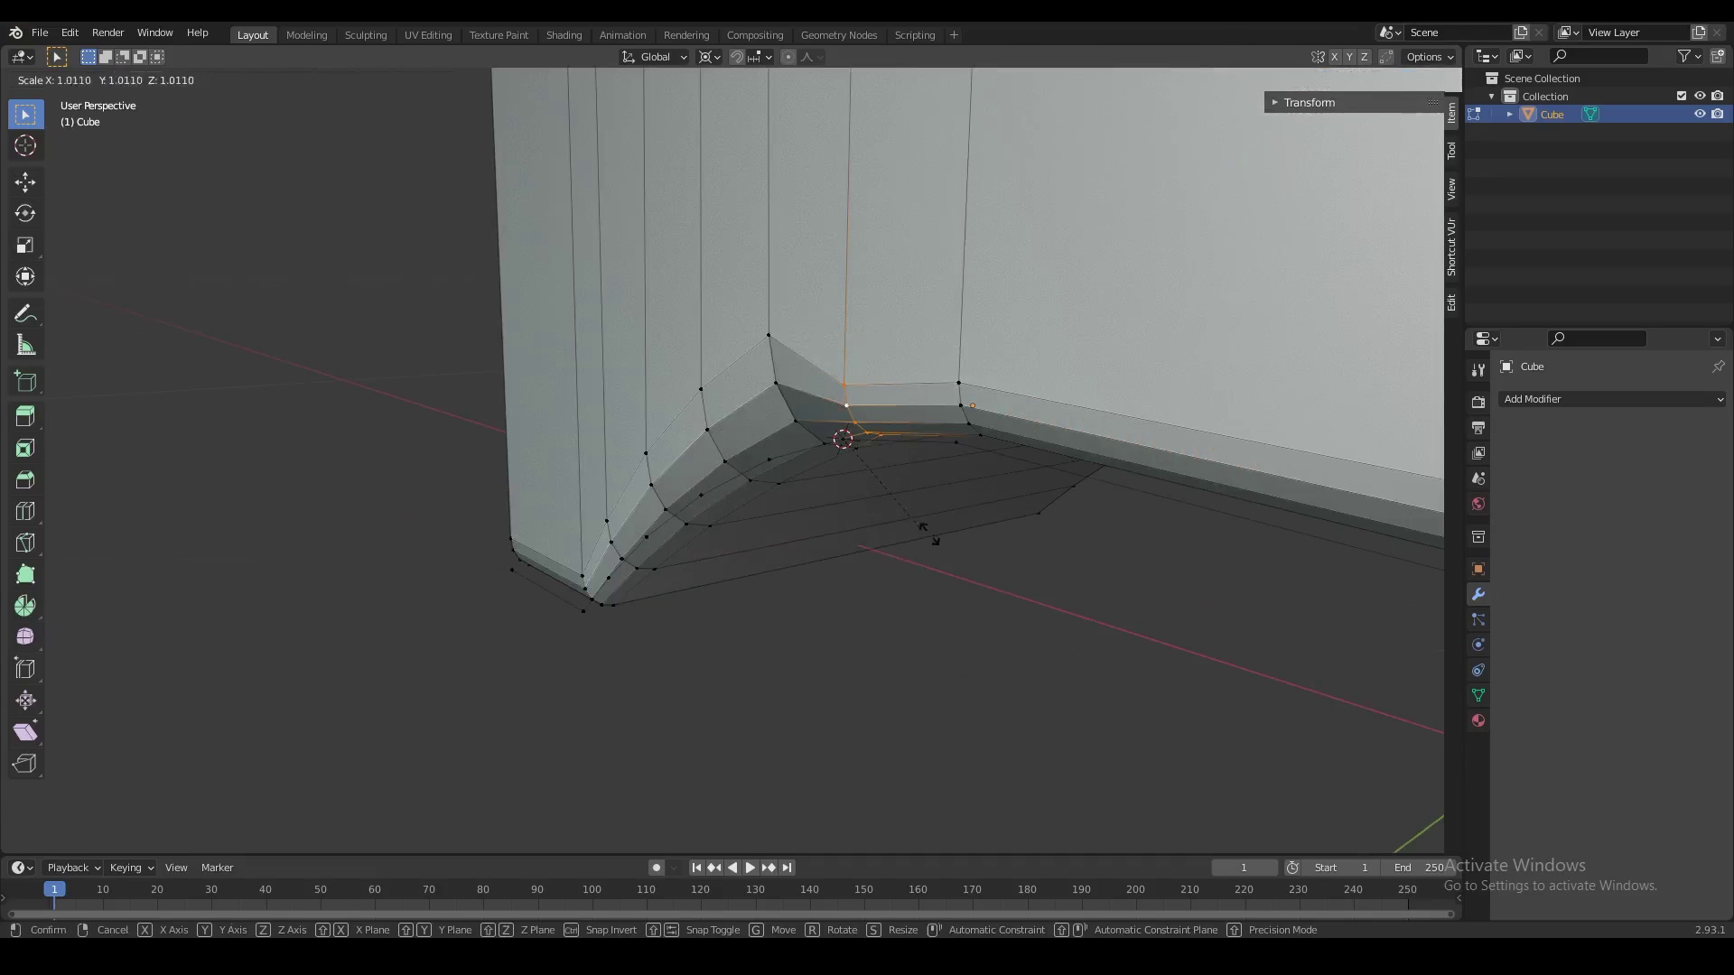
pyautogui.click(1064, 666)
# - Enlarge the bevel profile where the curve meets the long section, scaling it around its own guide vertex
pyautogui.rightClick(959, 451)
pyautogui.hotkey('shift', 's')
pyautogui.click(1017, 696)
pyautogui.rightClick(963, 390)
pyautogui.keyDown('shift'); pyautogui.rightClick(983, 436); pyautogui.keyUp('shift')
pyautogui.keyDown('shift'); pyautogui.rightClick(997, 462); pyautogui.keyUp('shift')
pyautogui.moveTo(937, 410); pyautogui.dragTo(959, 528, button='middle')
pyautogui.keyDown('shift'); pyautogui.rightClick(802, 257); pyautogui.keyUp('shift')
pyautogui.press('s')
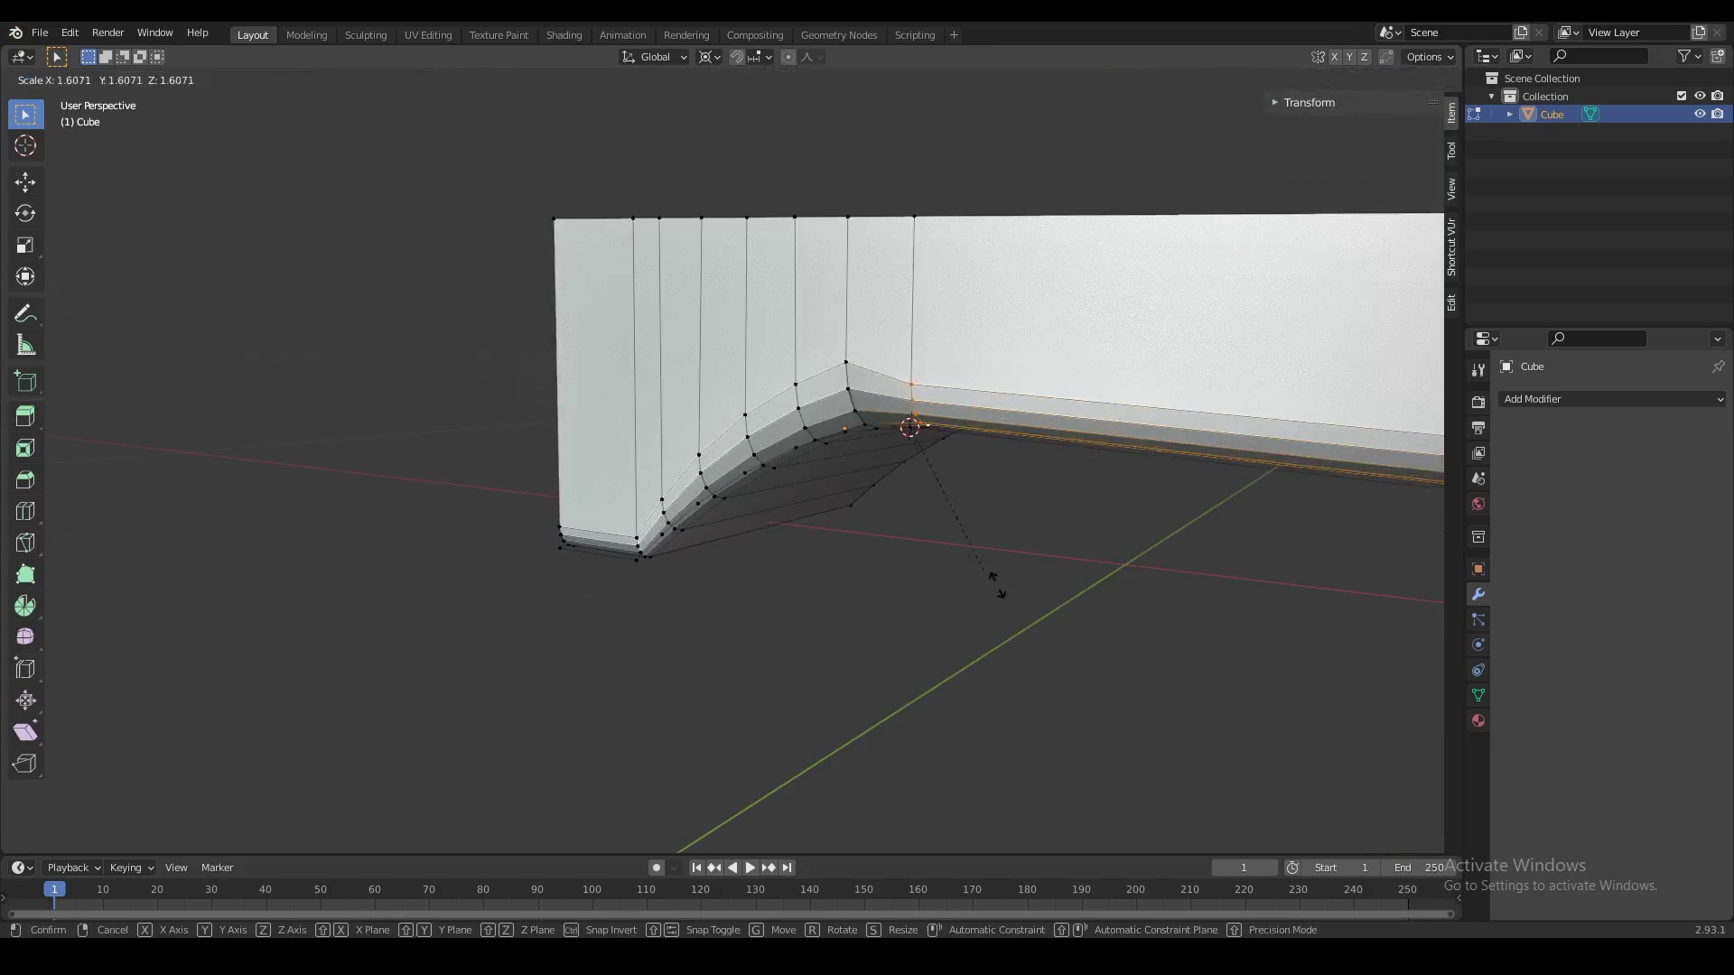
pyautogui.click(1200, 813)
pyautogui.moveTo(1199, 813); pyautogui.dragTo(800, 577, button='middle')
pyautogui.press('s')
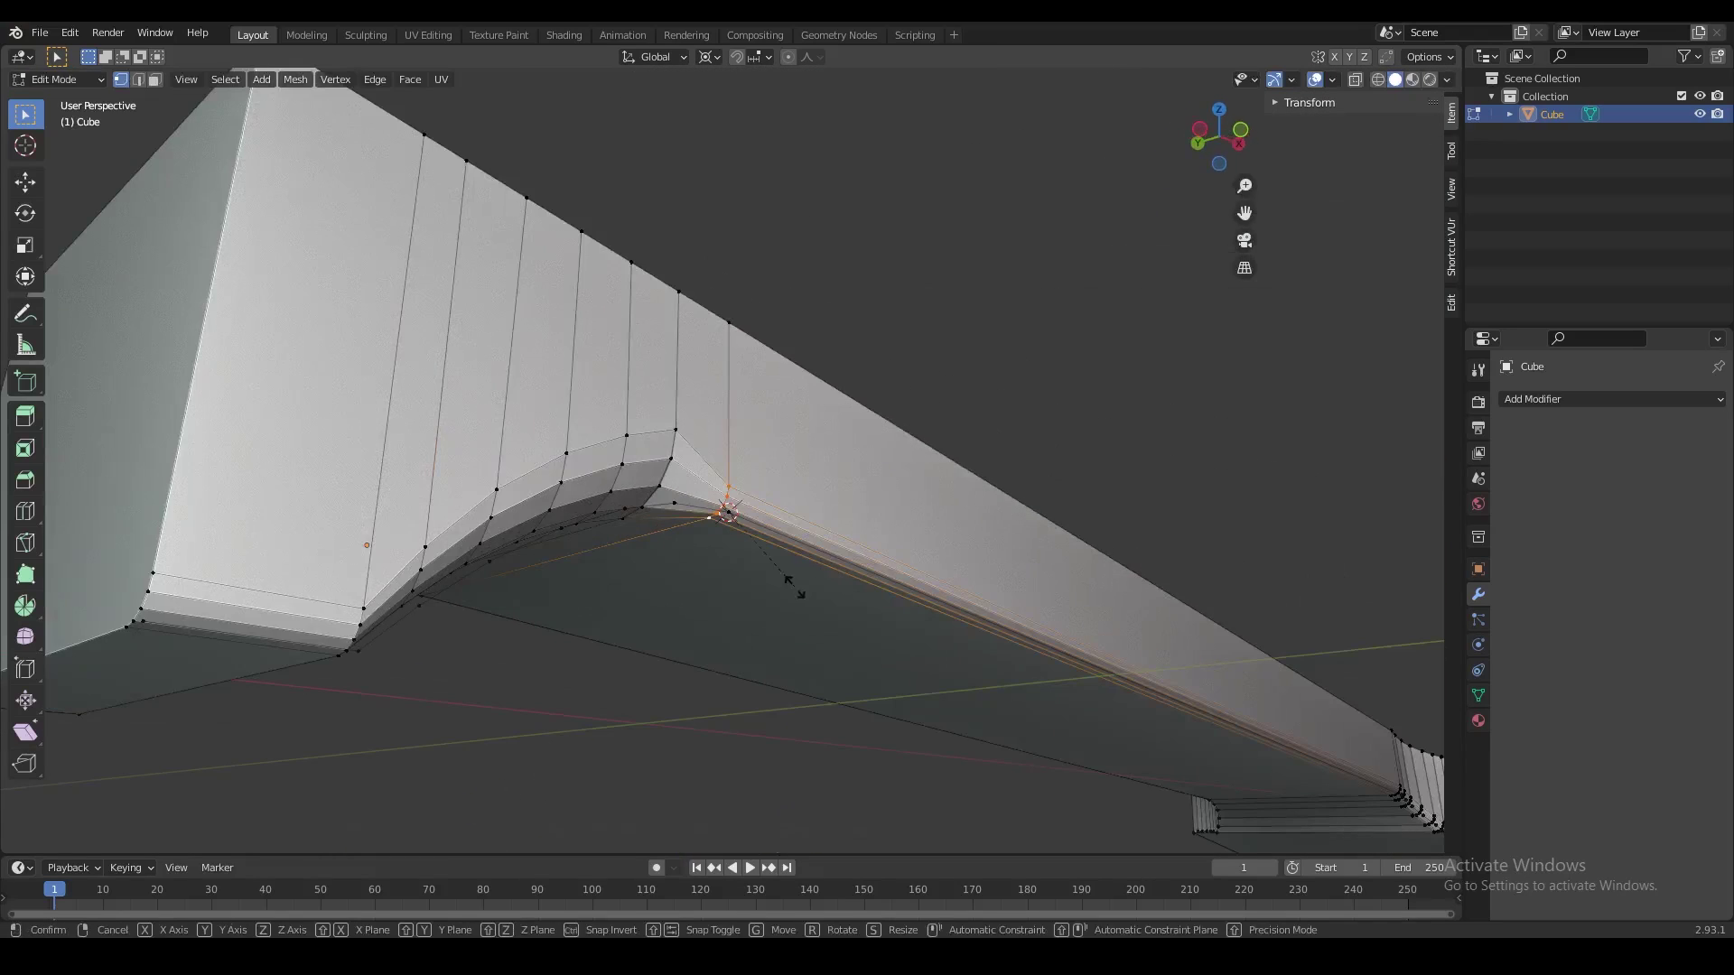
pyautogui.click(969, 591)
# - Scale the fifth section's bevel profile about 1.66 times more around its guide vertex, then snap the cursor to the fourth guide vertex
pyautogui.moveTo(969, 591); pyautogui.dragTo(720, 395, button='middle')
pyautogui.moveTo(680, 507); pyautogui.dragTo(628, 445, button='middle')
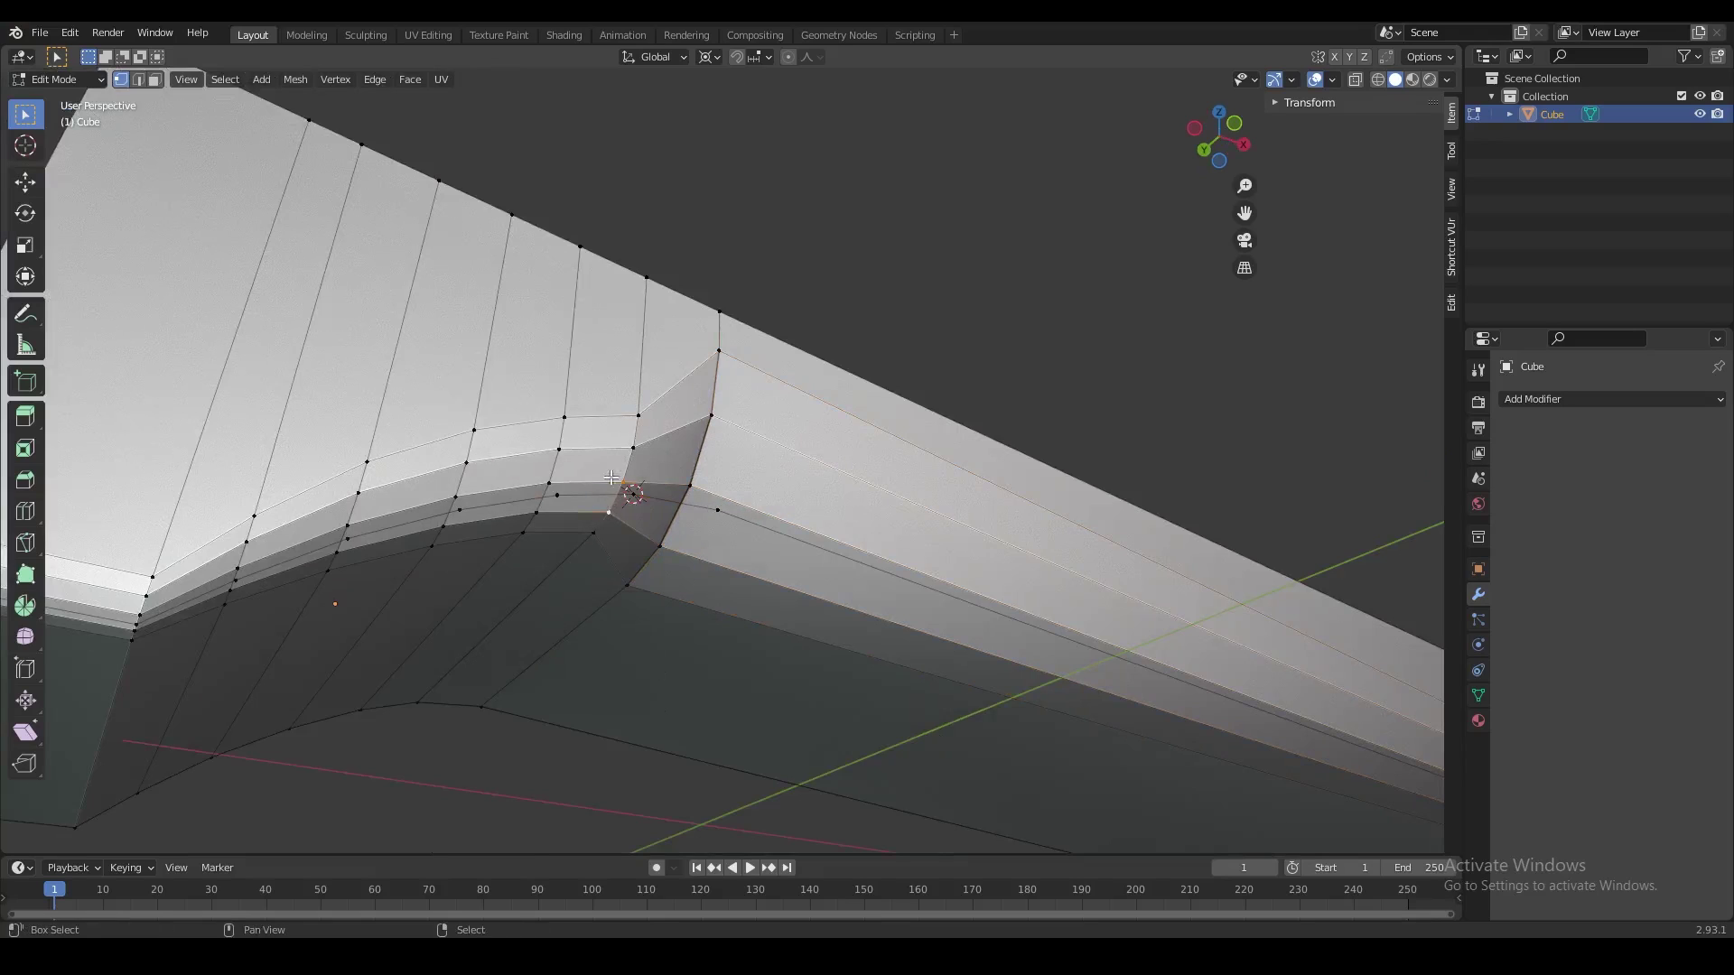
pyautogui.moveTo(698, 598); pyautogui.dragTo(774, 650, button='middle')
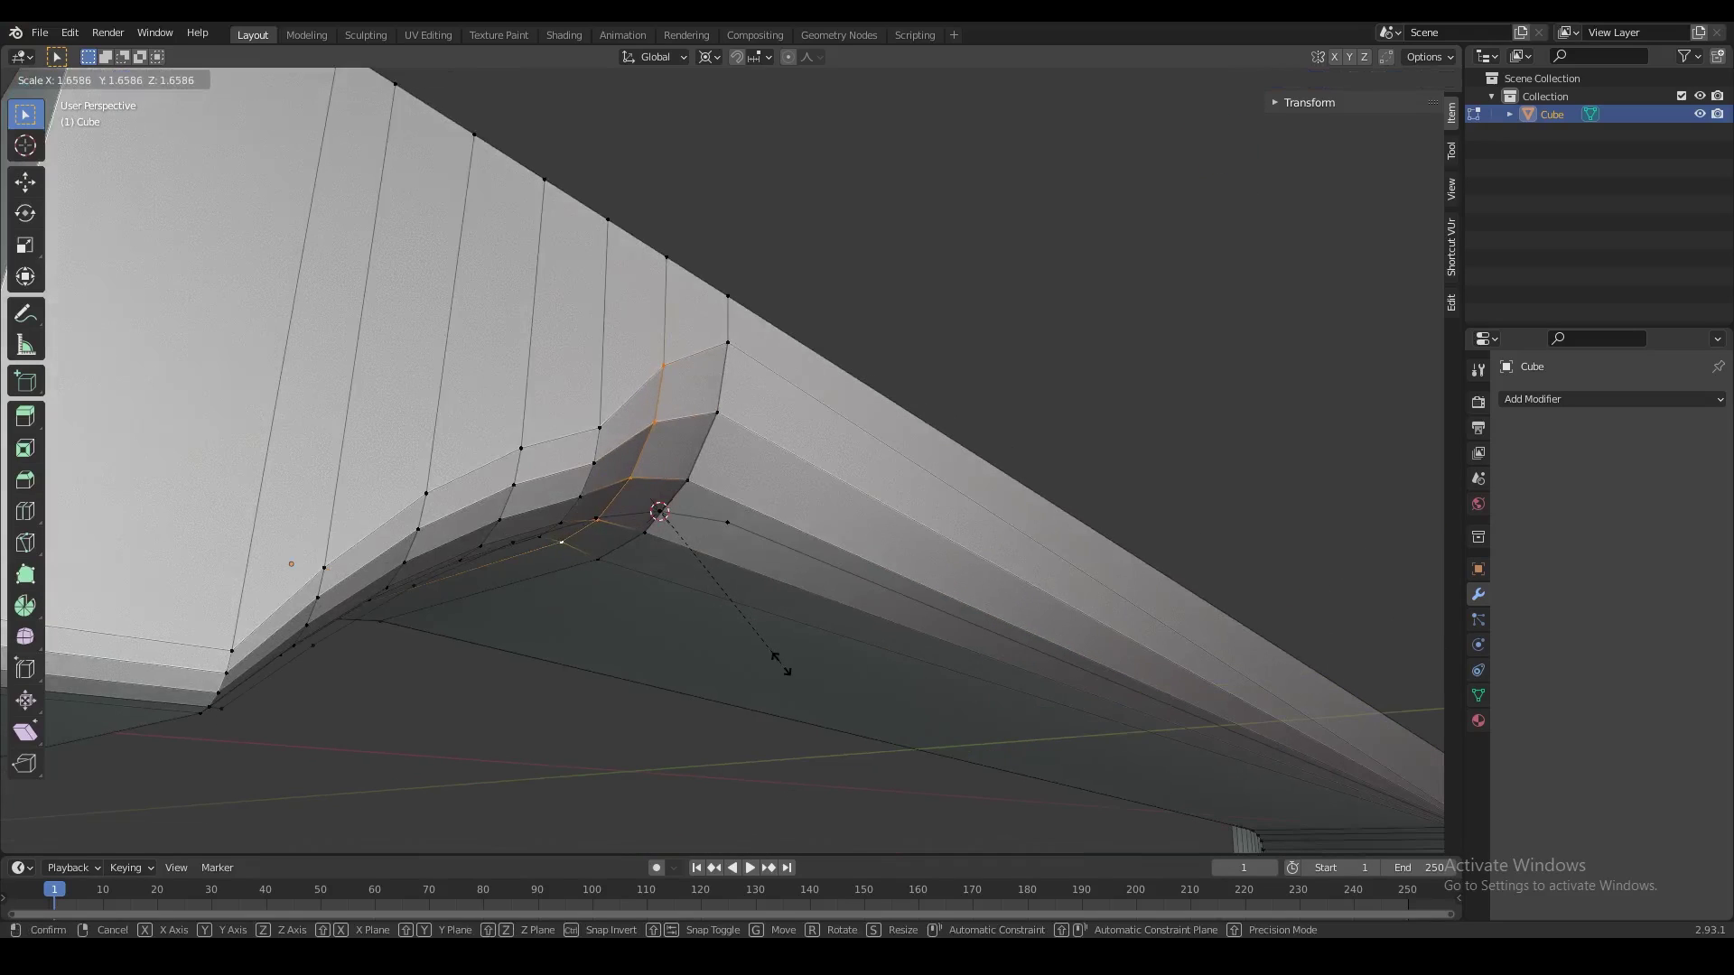
pyautogui.keyDown('shift'); pyautogui.rightClick(591, 520); pyautogui.keyUp('shift')
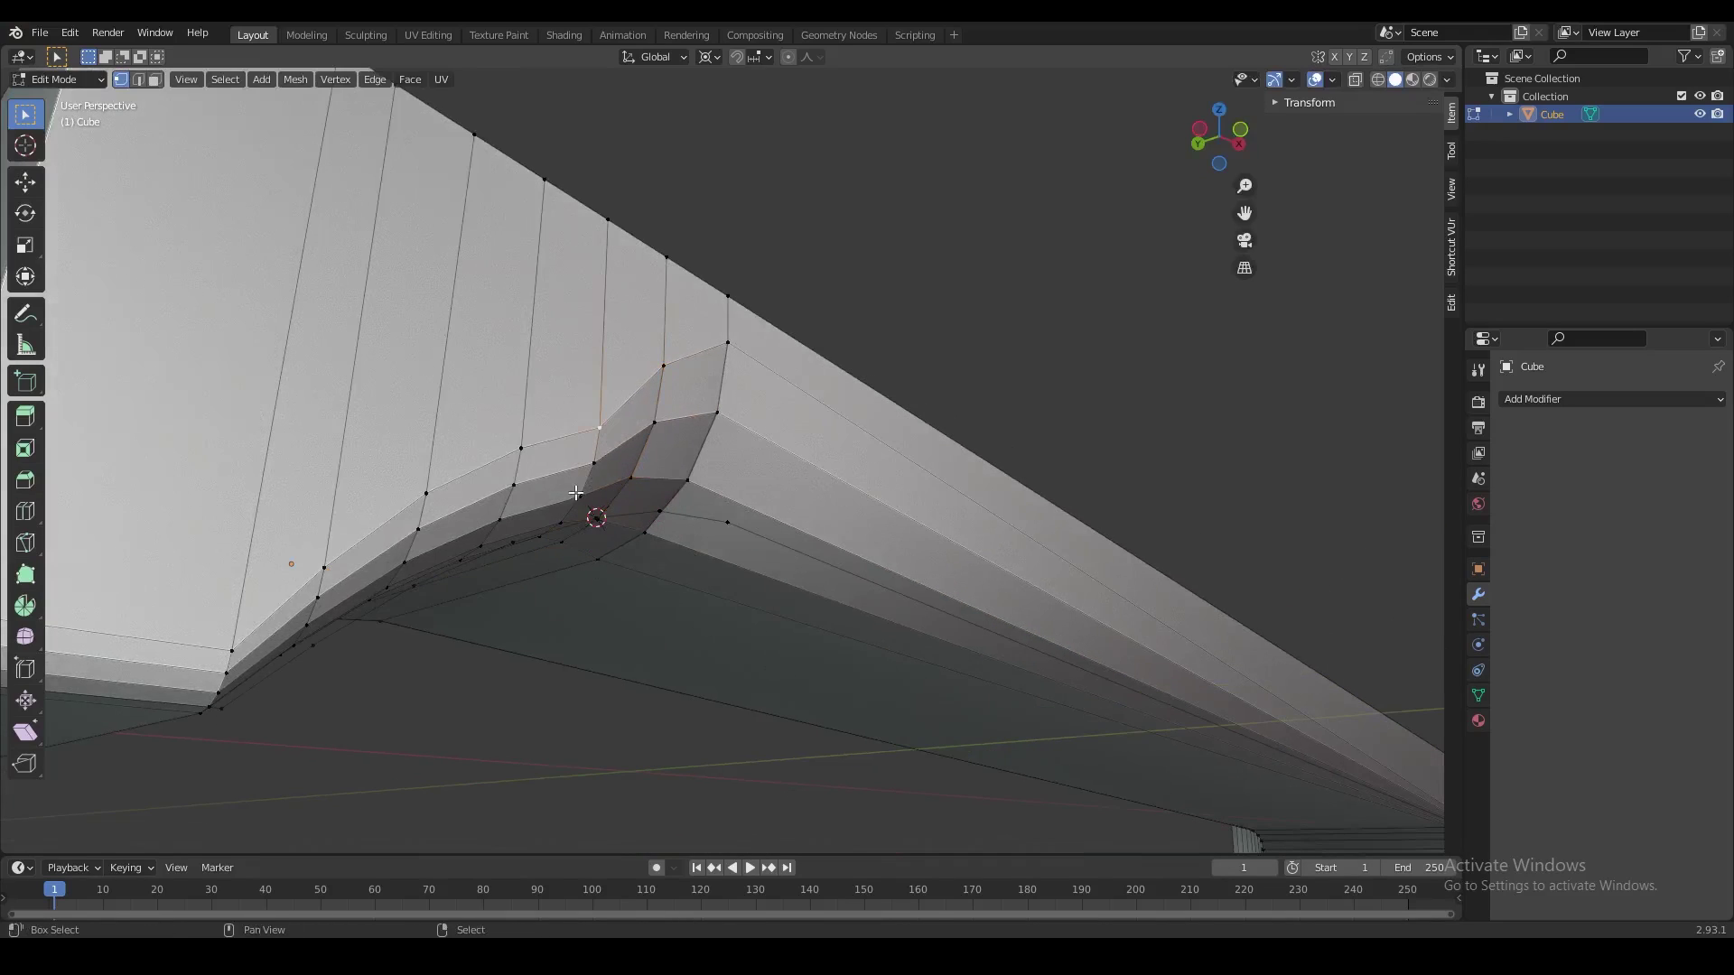
# - Enlarge the fourth curve section's bevel profile about 1.6 times around its guide vertex, then snap the 3D cursor to the neighbouring guide vertex
pyautogui.press('s')
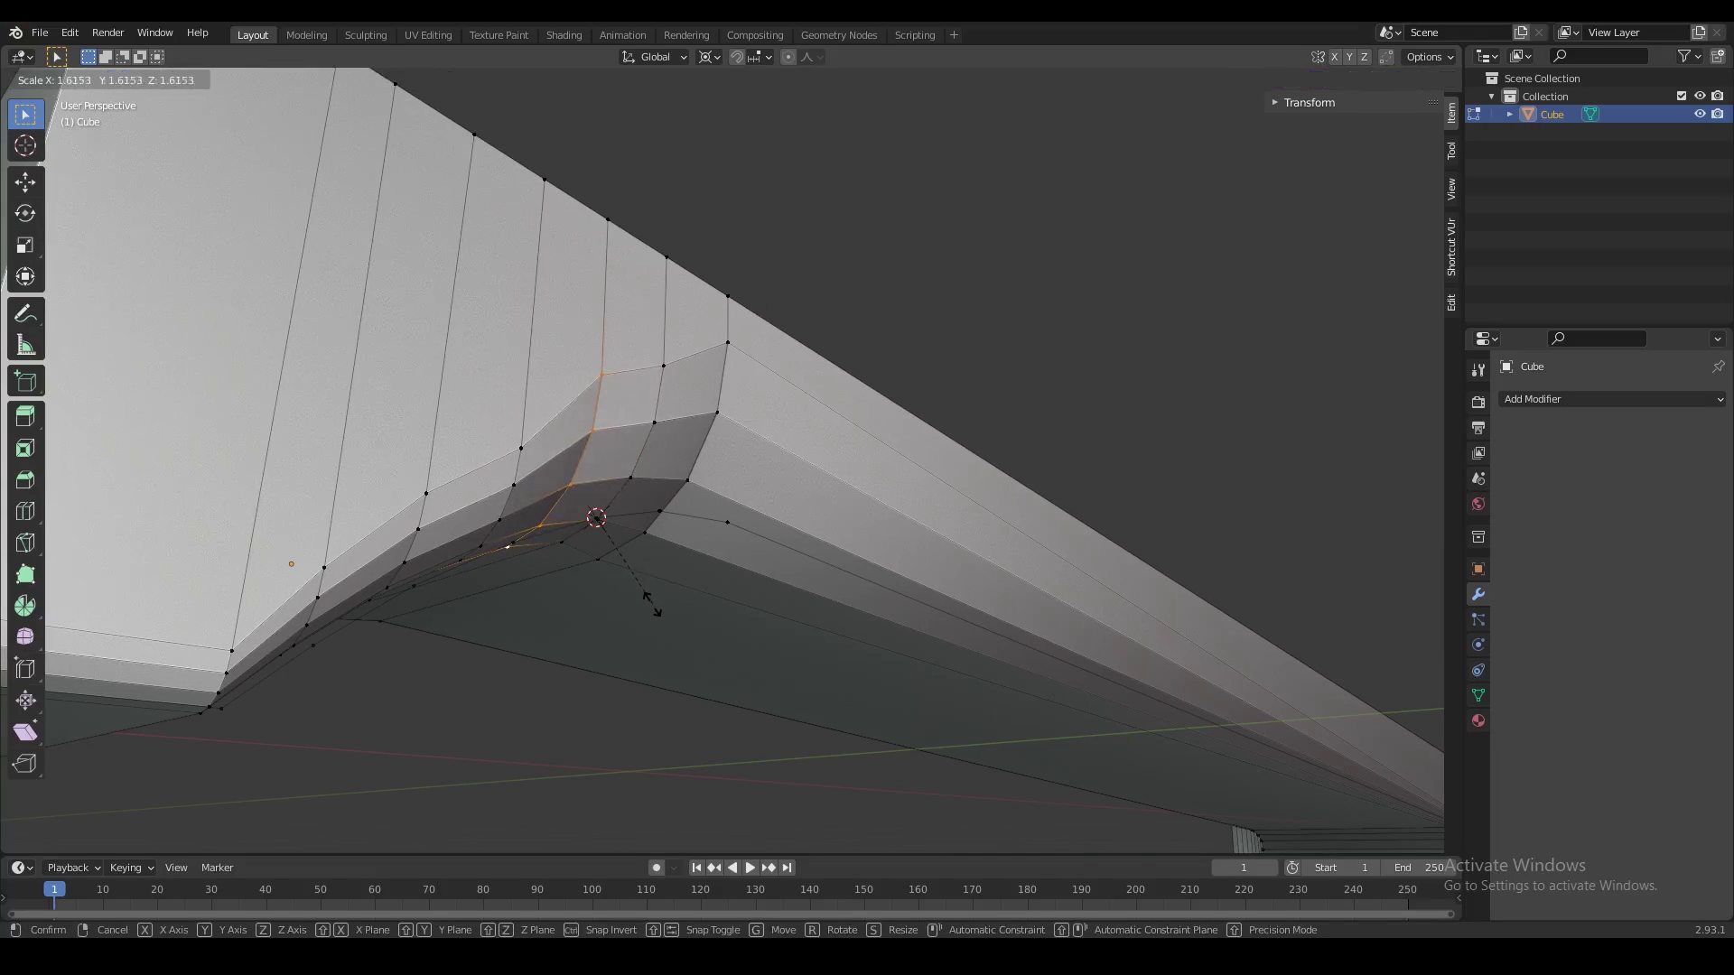
pyautogui.click(639, 593)
pyautogui.rightClick(504, 529)
pyautogui.rightClick(516, 543)
pyautogui.hotkey('shift', 's')
pyautogui.click(587, 667)
# - Inspect the curve's bevel from the side and undo the recent enlargements of its section profiles
pyautogui.press('Tab')
pyautogui.moveTo(685, 567); pyautogui.dragTo(713, 507, button='middle')
pyautogui.scroll(-2, 634, 557)
pyautogui.press('Tab')
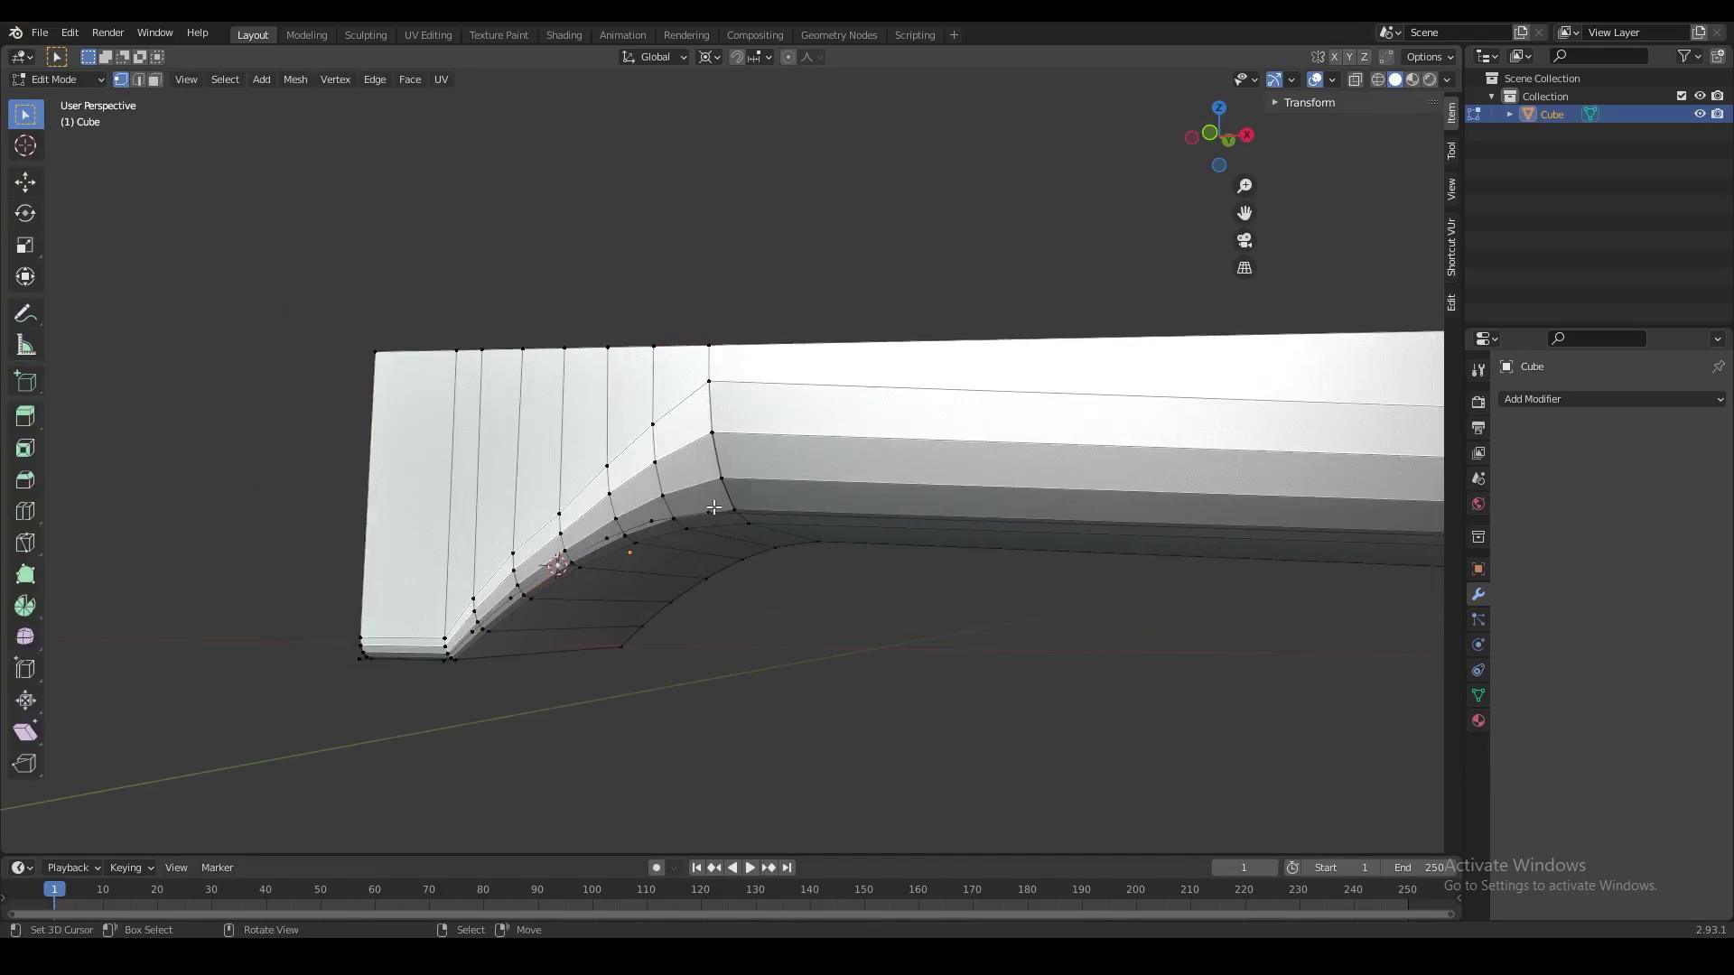
pyautogui.hotkey('ctrl', 'z')
pyautogui.hotkey('ctrl', 'z')
pyautogui.hotkey('ctrl', 'z')
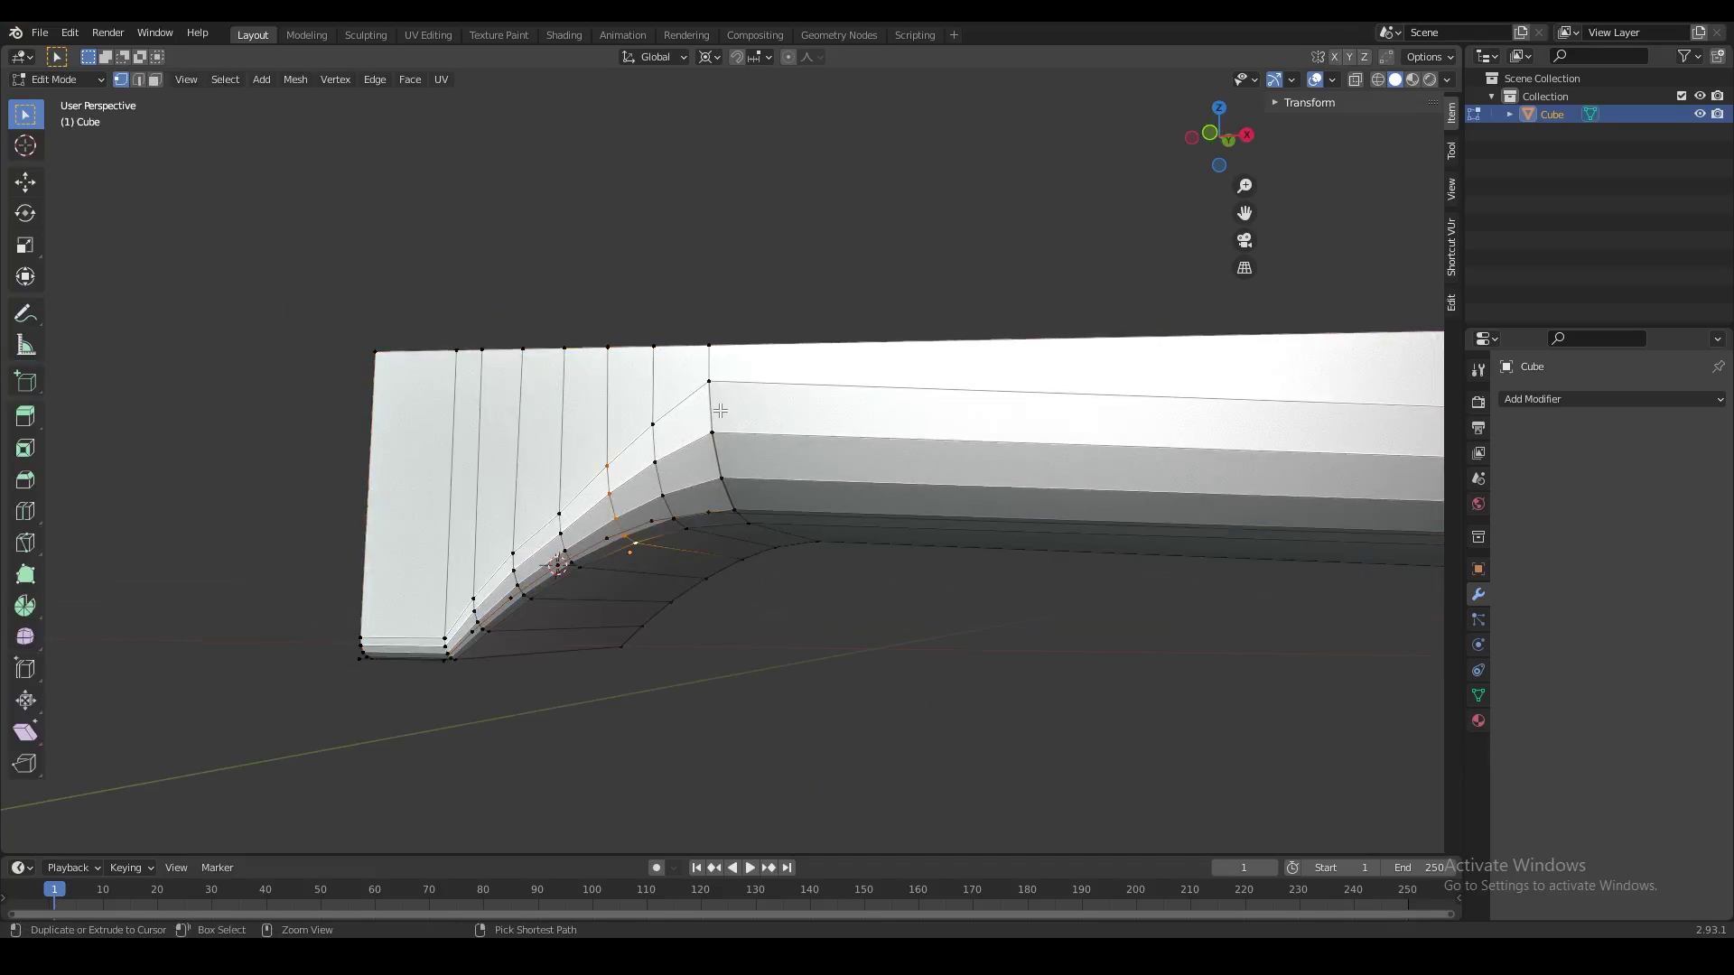
pyautogui.hotkey('ctrl', 'z')
pyautogui.hotkey('ctrl', 'z')
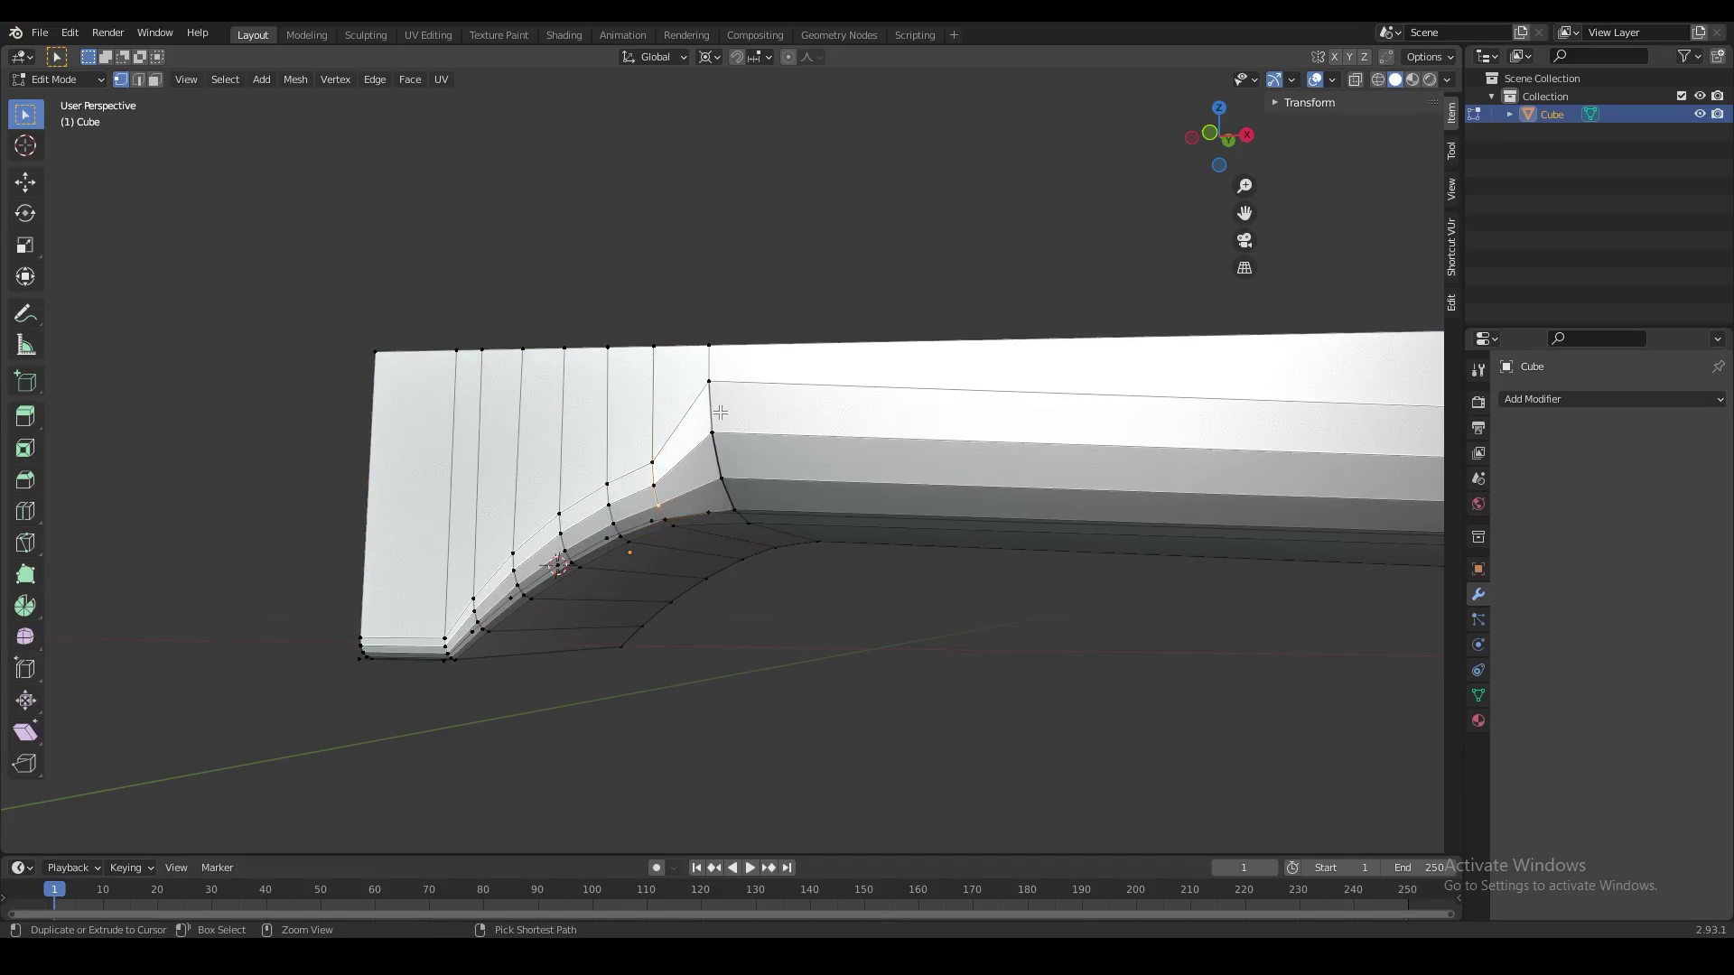
# - Scale the bevel profile where the curve meets the long section by 4 around its guide vertex
pyautogui.keyDown('ctrl'); pyautogui.click(723, 424); pyautogui.keyUp('ctrl')
pyautogui.moveTo(726, 445); pyautogui.dragTo(775, 569, button='middle')
pyautogui.scroll(3, 719, 553)
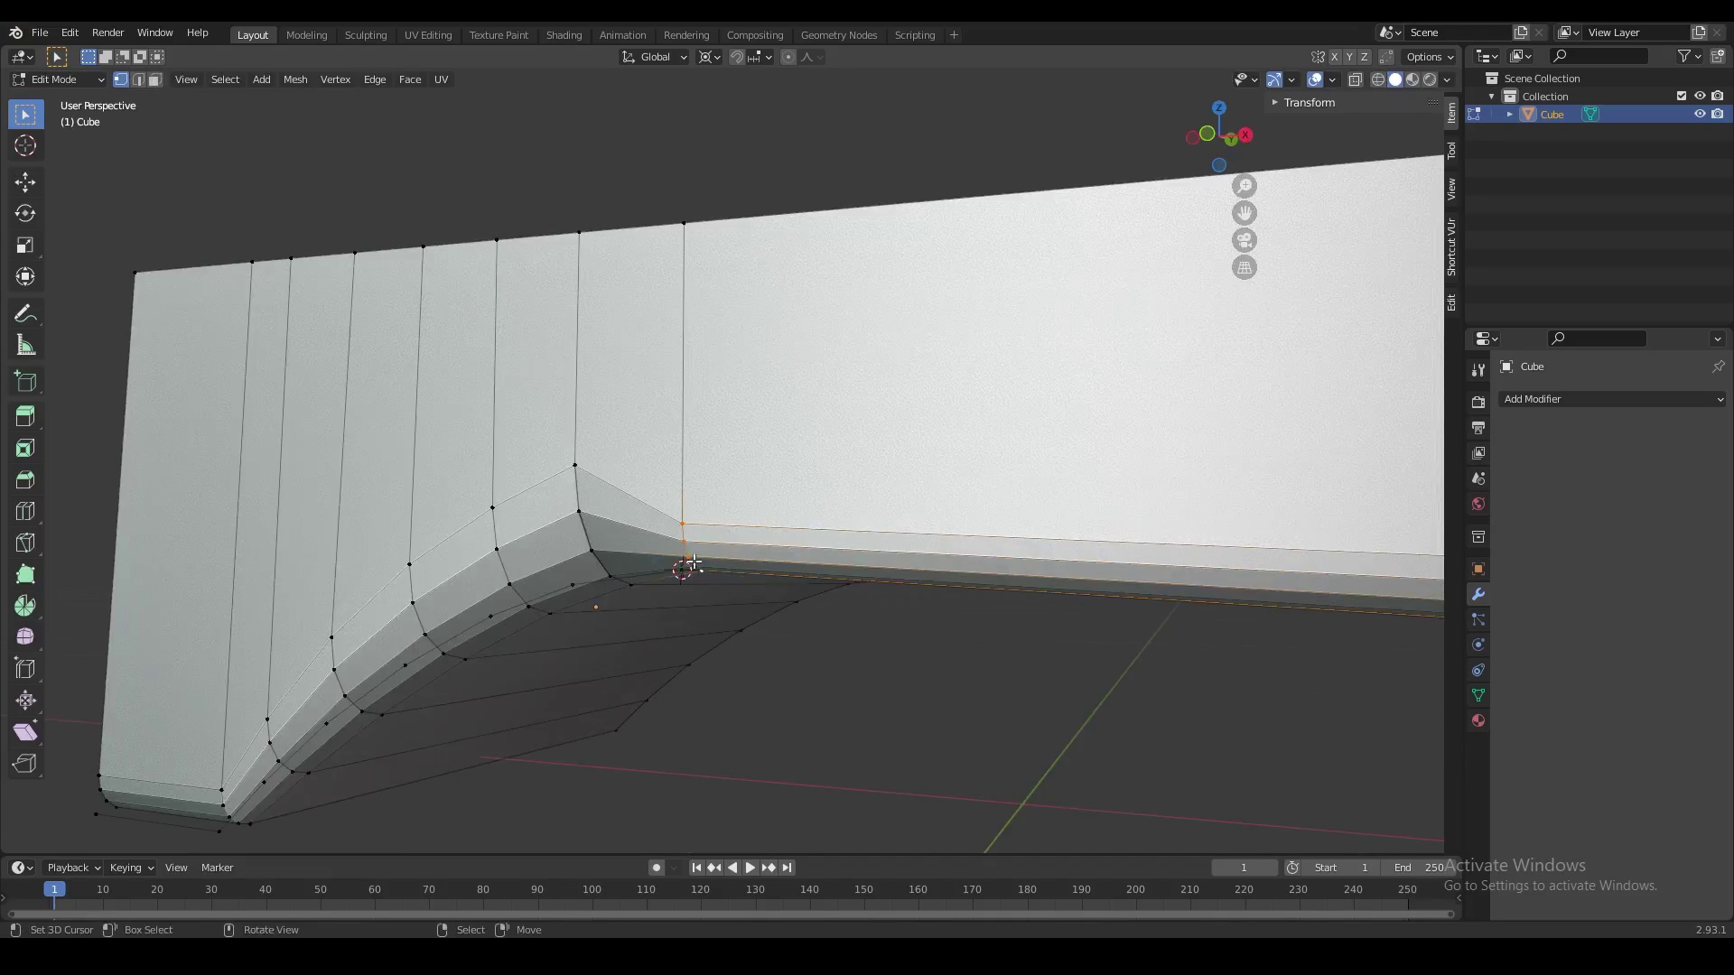
pyautogui.moveTo(693, 563); pyautogui.dragTo(702, 566, button='middle')
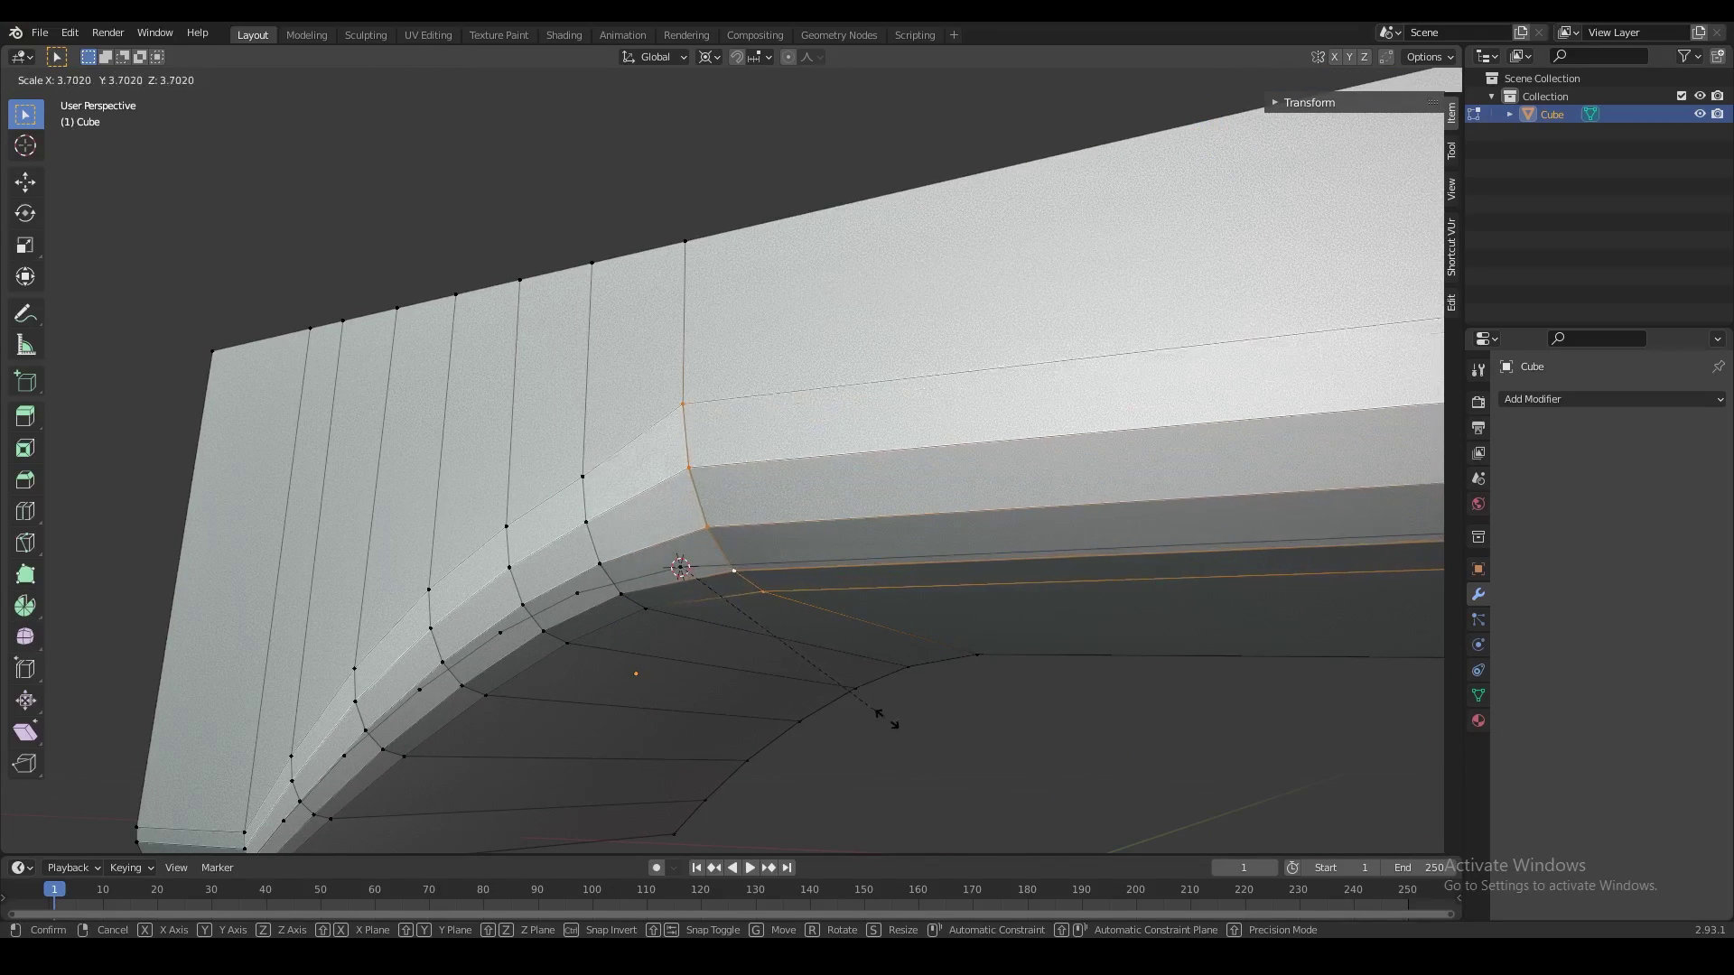
pyautogui.press('4')
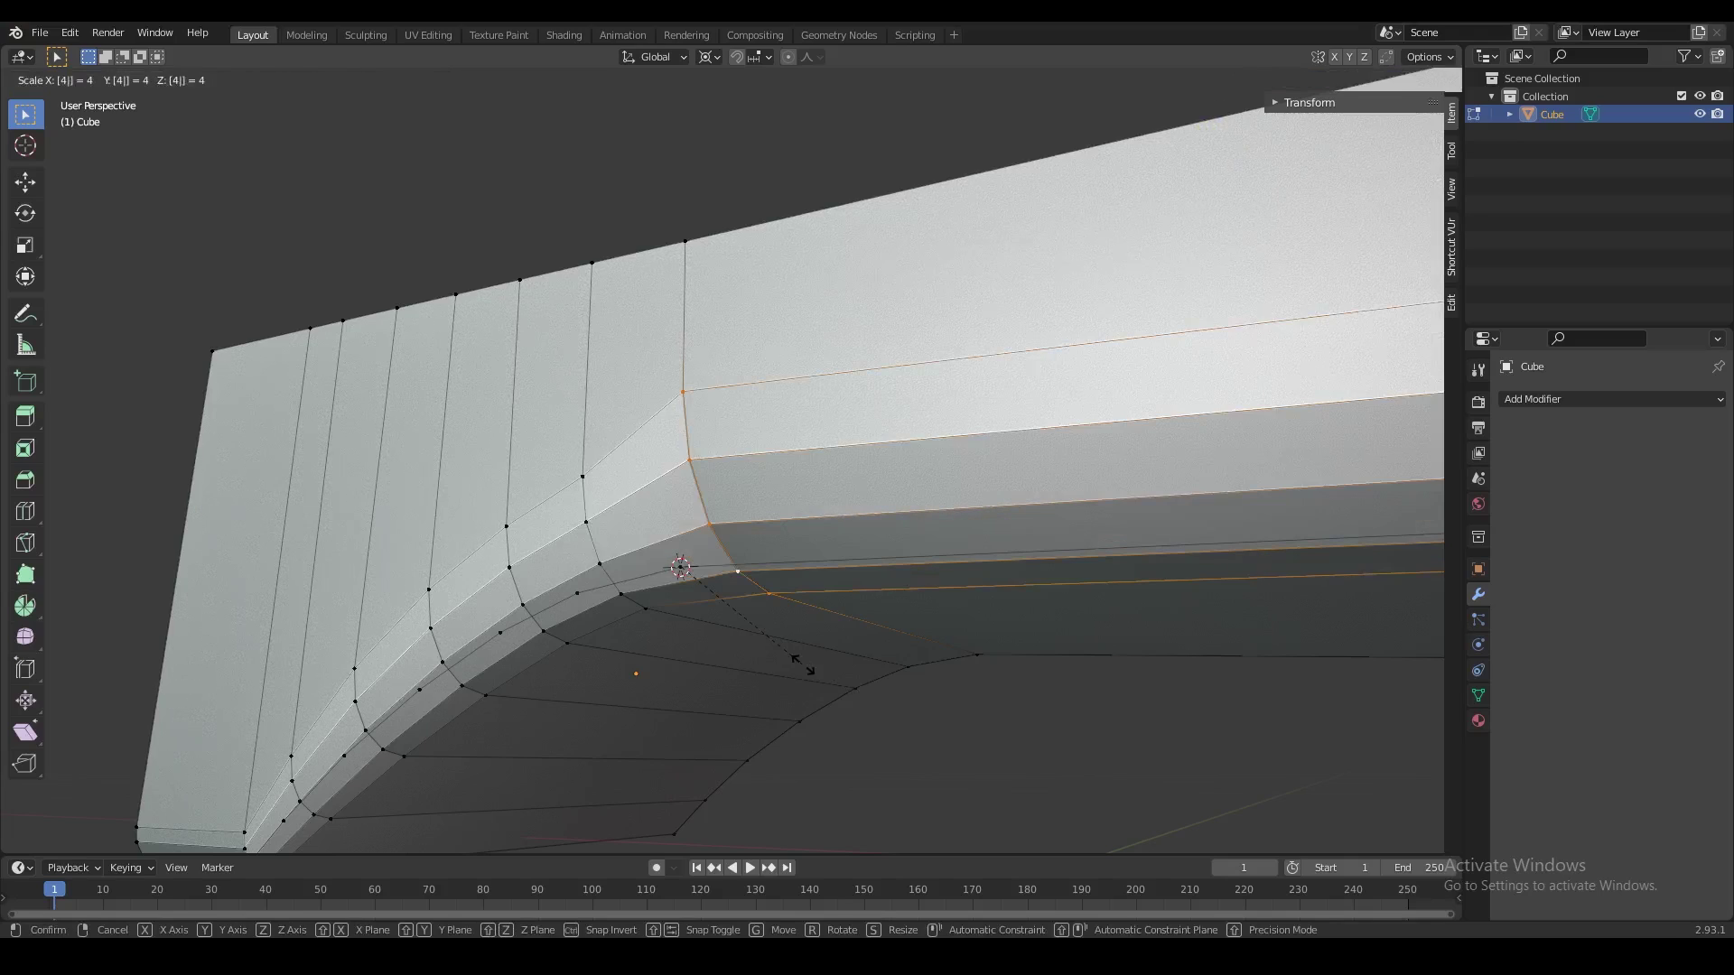
pyautogui.press('Return')
# - Snap the 3D cursor to the guide vertex at the long section's far end and enlarge that end's bevel profile around it
pyautogui.scroll(-1, 743, 577)
pyautogui.moveTo(743, 577); pyautogui.dragTo(817, 577, button='middle')
pyautogui.scroll(-4, 818, 577)
pyautogui.keyDown('shift'); pyautogui.moveTo(935, 572); pyautogui.dragTo(789, 572, button='middle'); pyautogui.keyUp('shift')
pyautogui.keyDown('shift'); pyautogui.moveTo(1188, 568); pyautogui.dragTo(890, 510, button='middle'); pyautogui.keyUp('shift')
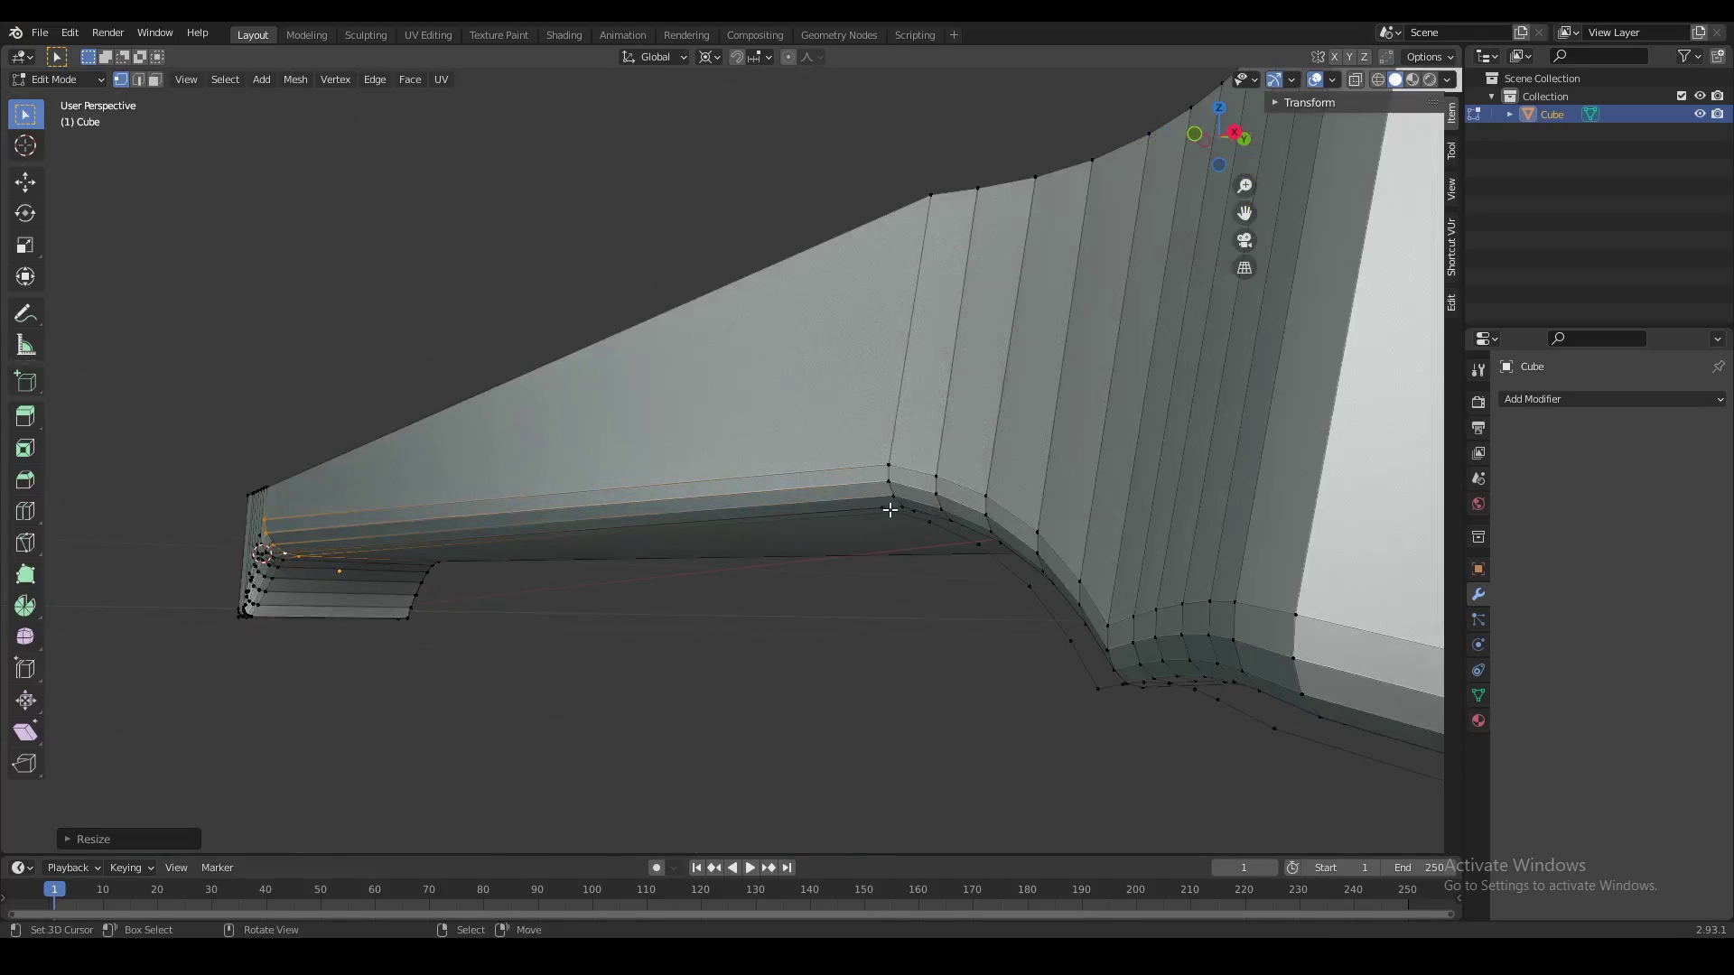
pyautogui.rightClick(888, 509)
pyautogui.hotkey('shift', 's')
pyautogui.click(921, 651)
pyautogui.scroll(3, 892, 460)
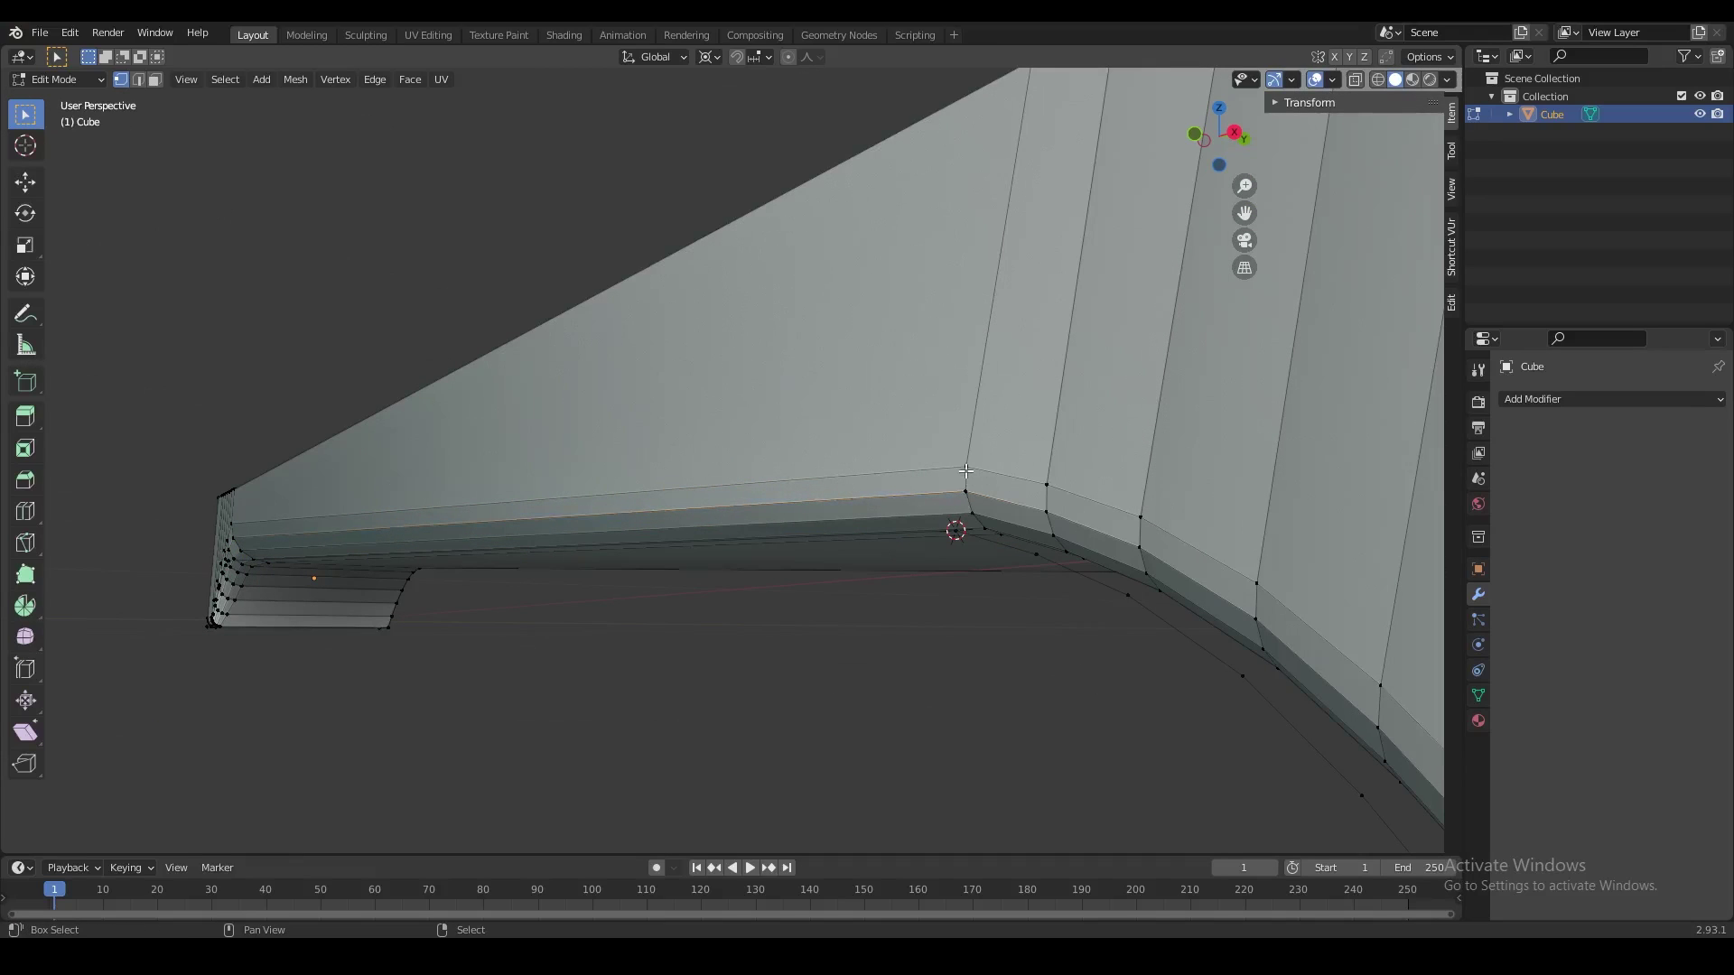
pyautogui.moveTo(1005, 540)
pyautogui.mouseDown(button='middle')
pyautogui.moveTo(952, 545)
pyautogui.moveTo(917, 496)
pyautogui.moveTo(974, 542)
pyautogui.mouseUp(button='middle')
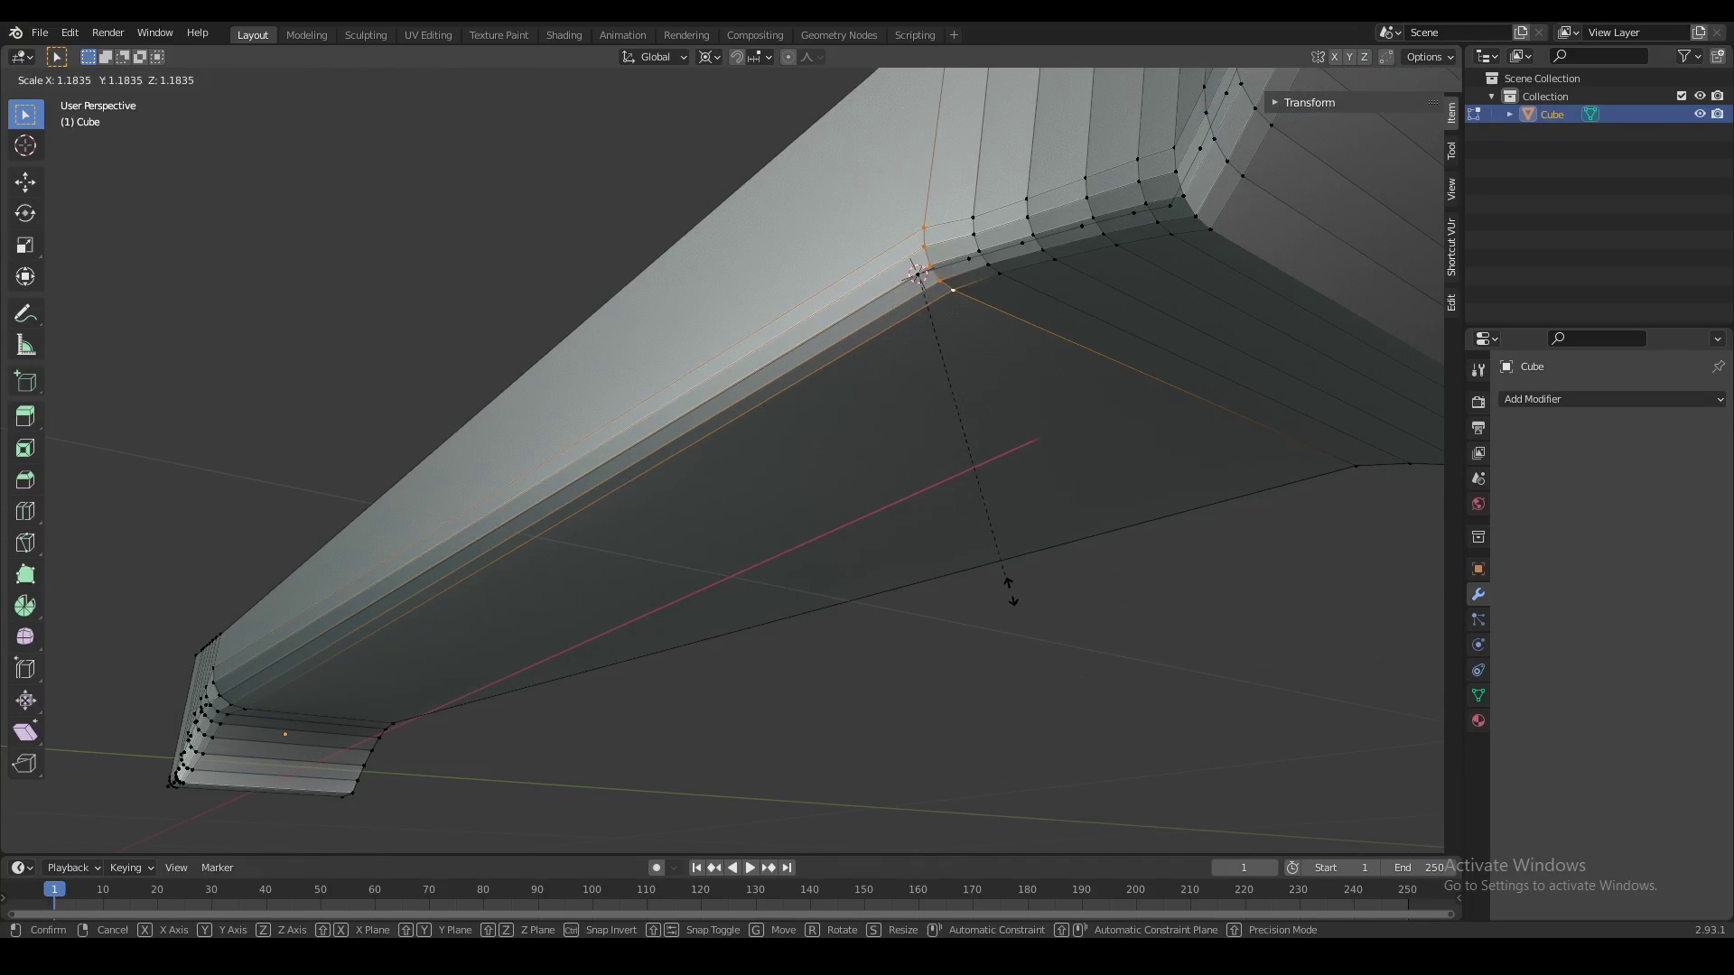
pyautogui.press('0')
pyautogui.press('Return')
# - Examine the enlarged bevel along the long section and at its far end, in both object and edit mode
pyautogui.moveTo(950, 467); pyautogui.dragTo(1002, 488, button='middle')
pyautogui.scroll(-4, 923, 485)
pyautogui.press('Tab')
pyautogui.press('Tab')
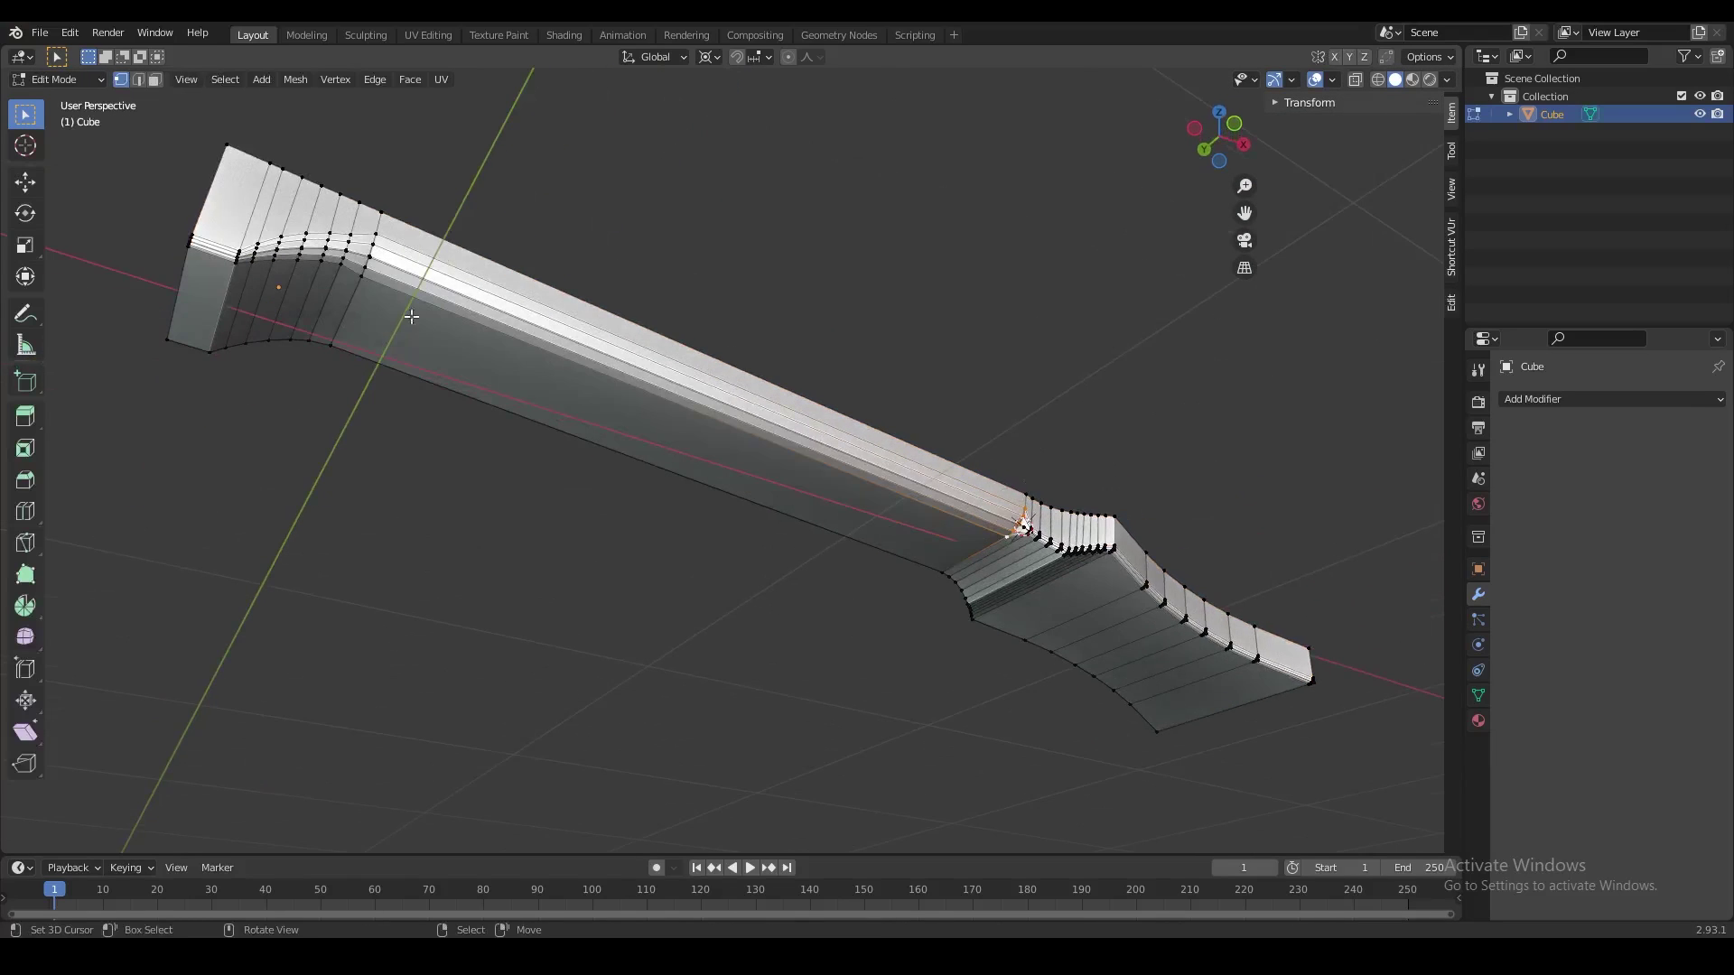
pyautogui.moveTo(901, 380); pyautogui.dragTo(921, 457, button='middle')
pyautogui.scroll(5, 921, 457)
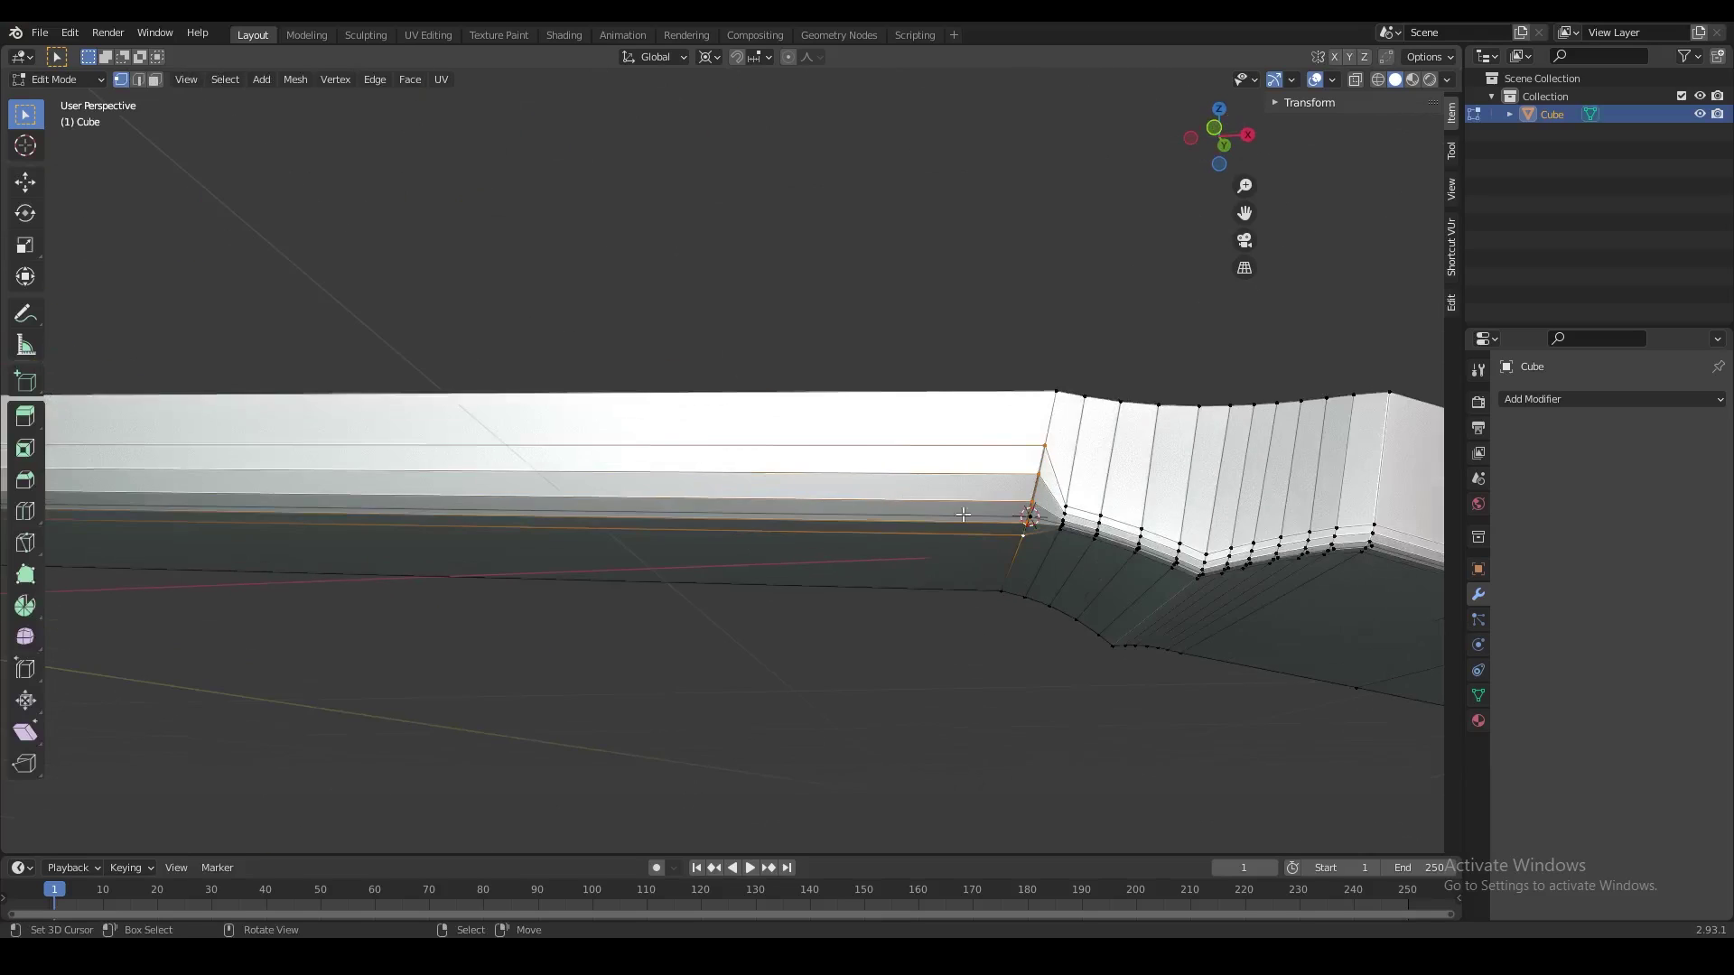
pyautogui.moveTo(928, 549); pyautogui.dragTo(937, 509, button='middle')
pyautogui.press('Tab')
pyautogui.press('Tab')
# - Snap the 3D cursor to the first guide vertex past the long section's far end and enlarge that section's bevel profile
pyautogui.scroll(3, 999, 573)
pyautogui.moveTo(997, 573); pyautogui.dragTo(976, 485, button='middle')
pyautogui.hotkey('shift', 's')
pyautogui.click(959, 619)
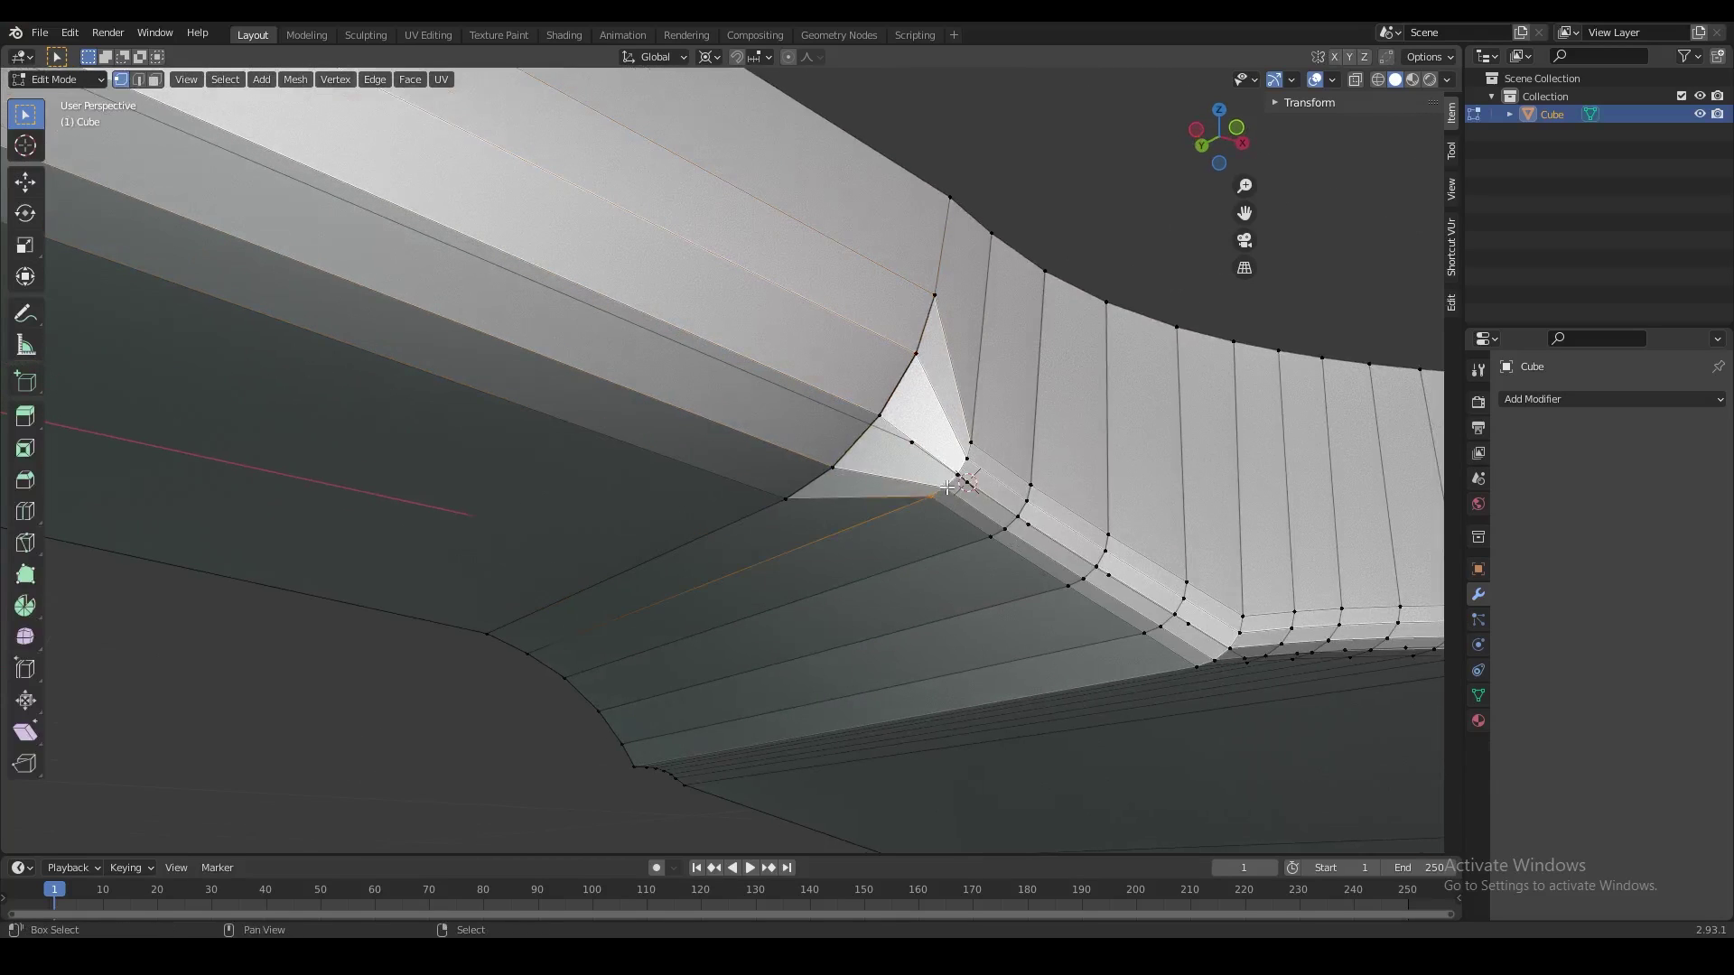
pyautogui.moveTo(934, 508); pyautogui.dragTo(859, 596, button='middle')
pyautogui.scroll(2, 859, 596)
pyautogui.press('s')
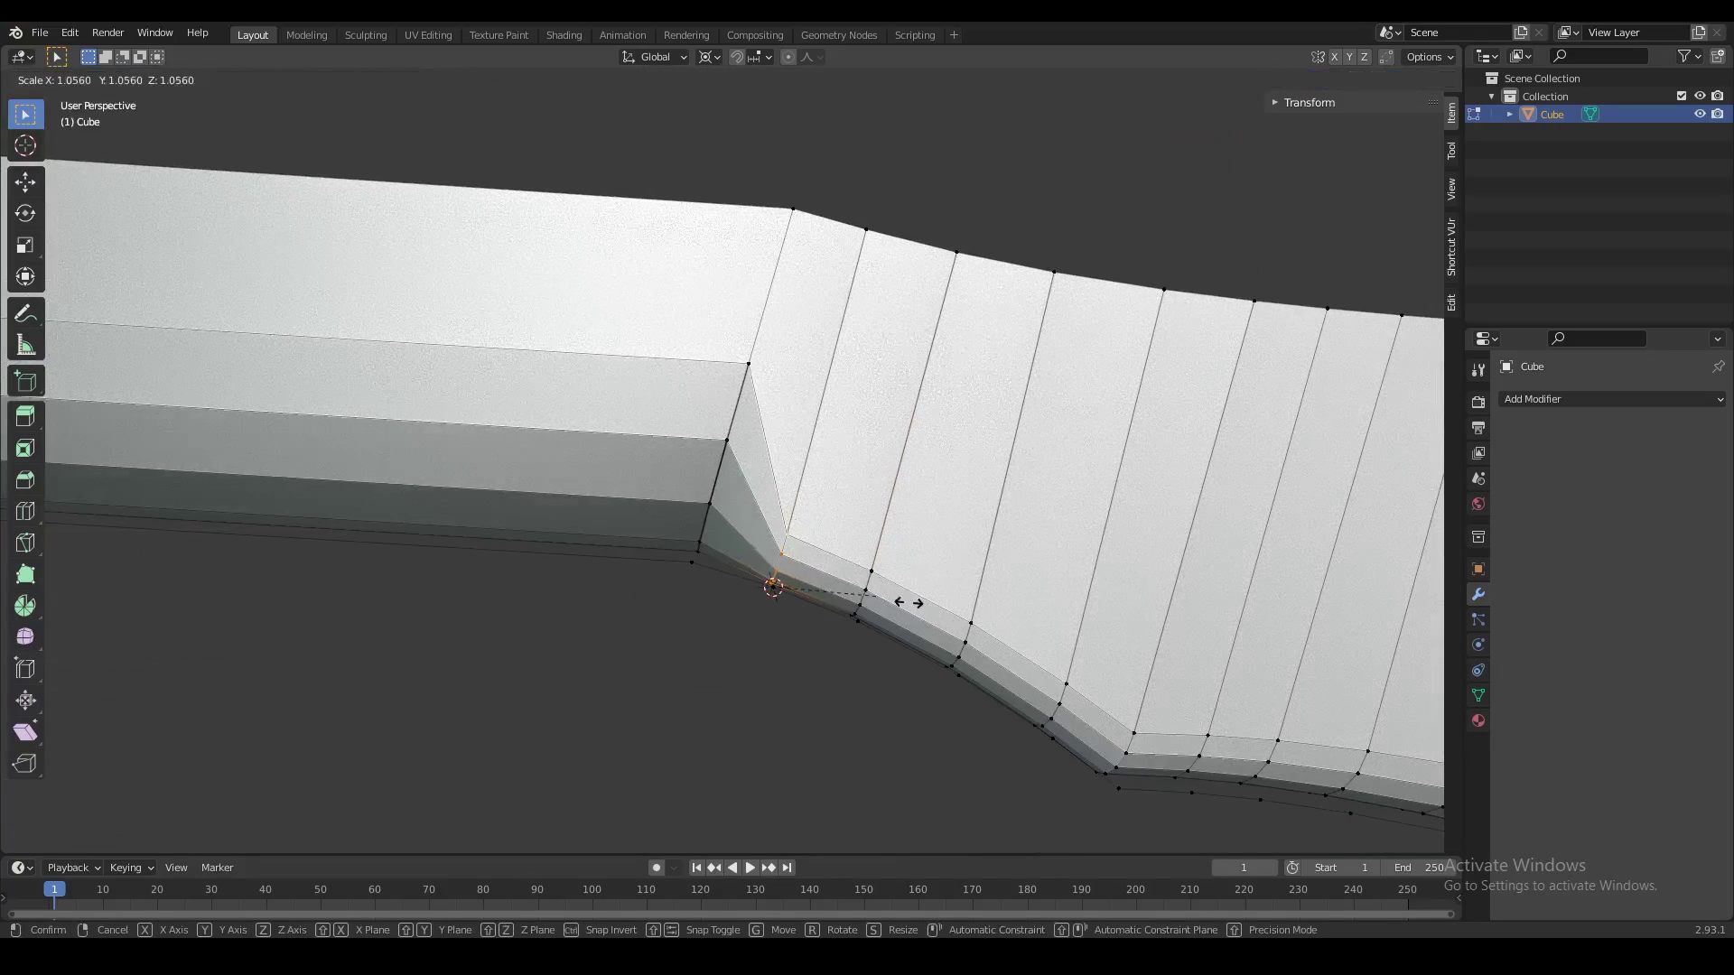
# - Snap the 3D cursor to the second guide vertex past the far end and enlarge that section's bevel profile more than twice
pyautogui.moveTo(1011, 630); pyautogui.dragTo(815, 559, button='middle')
pyautogui.hotkey('shift', 's')
pyautogui.click(760, 722)
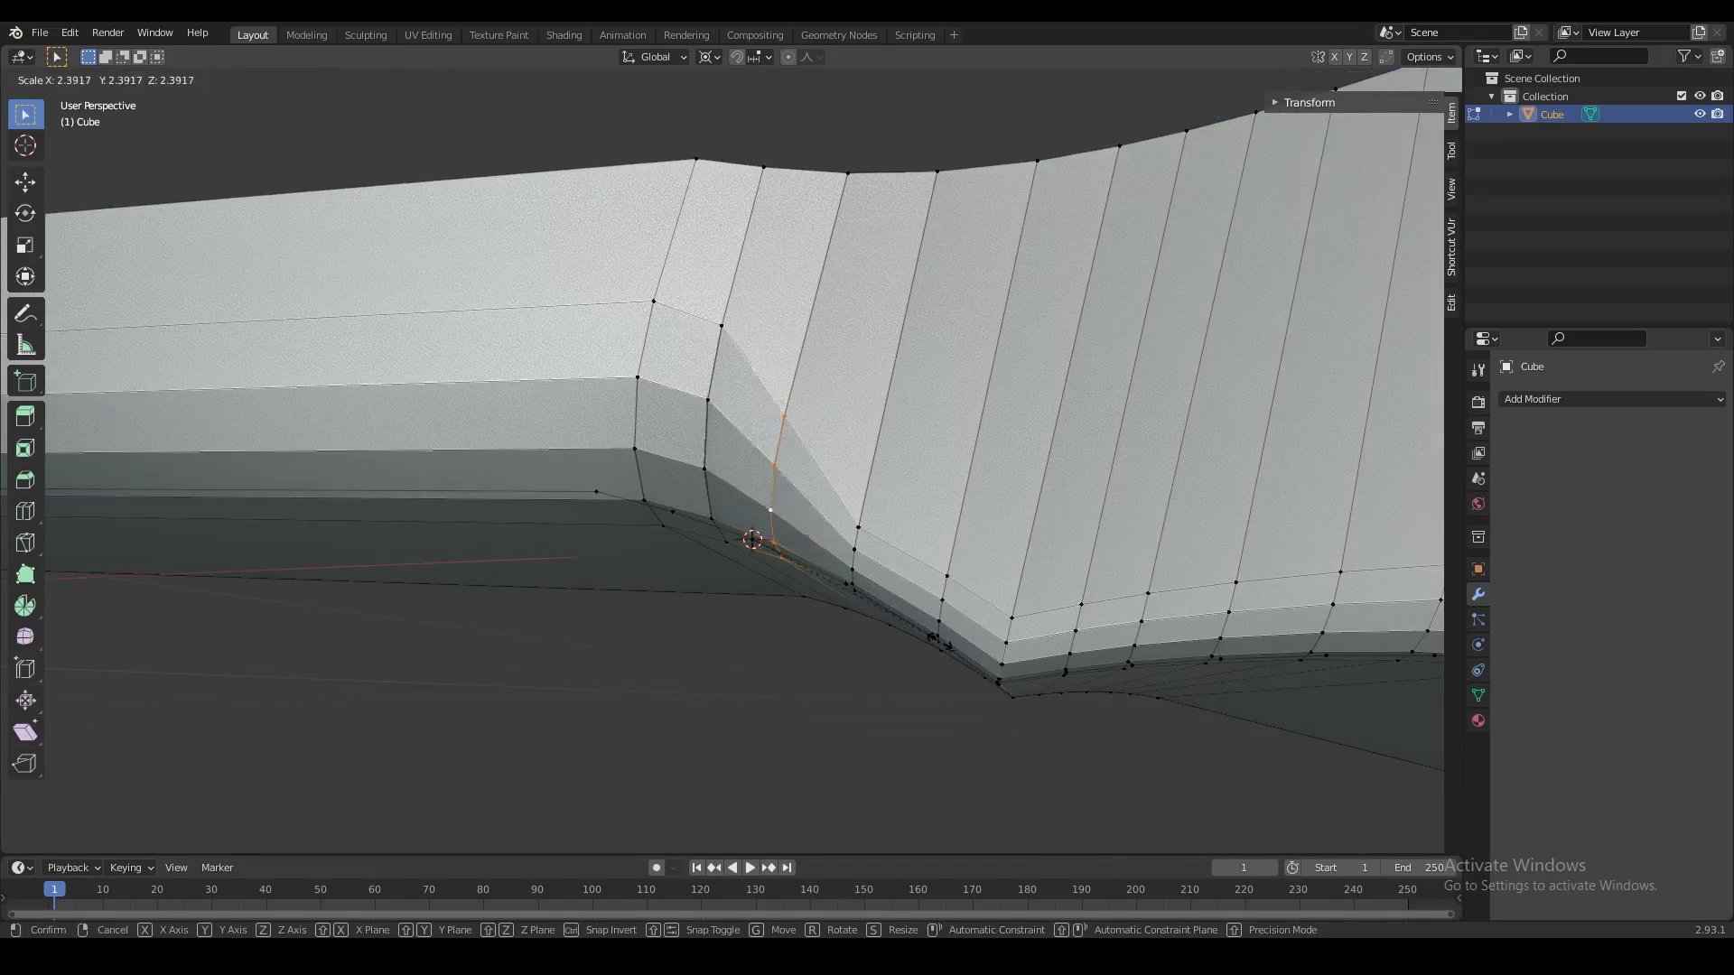
pyautogui.click(950, 650)
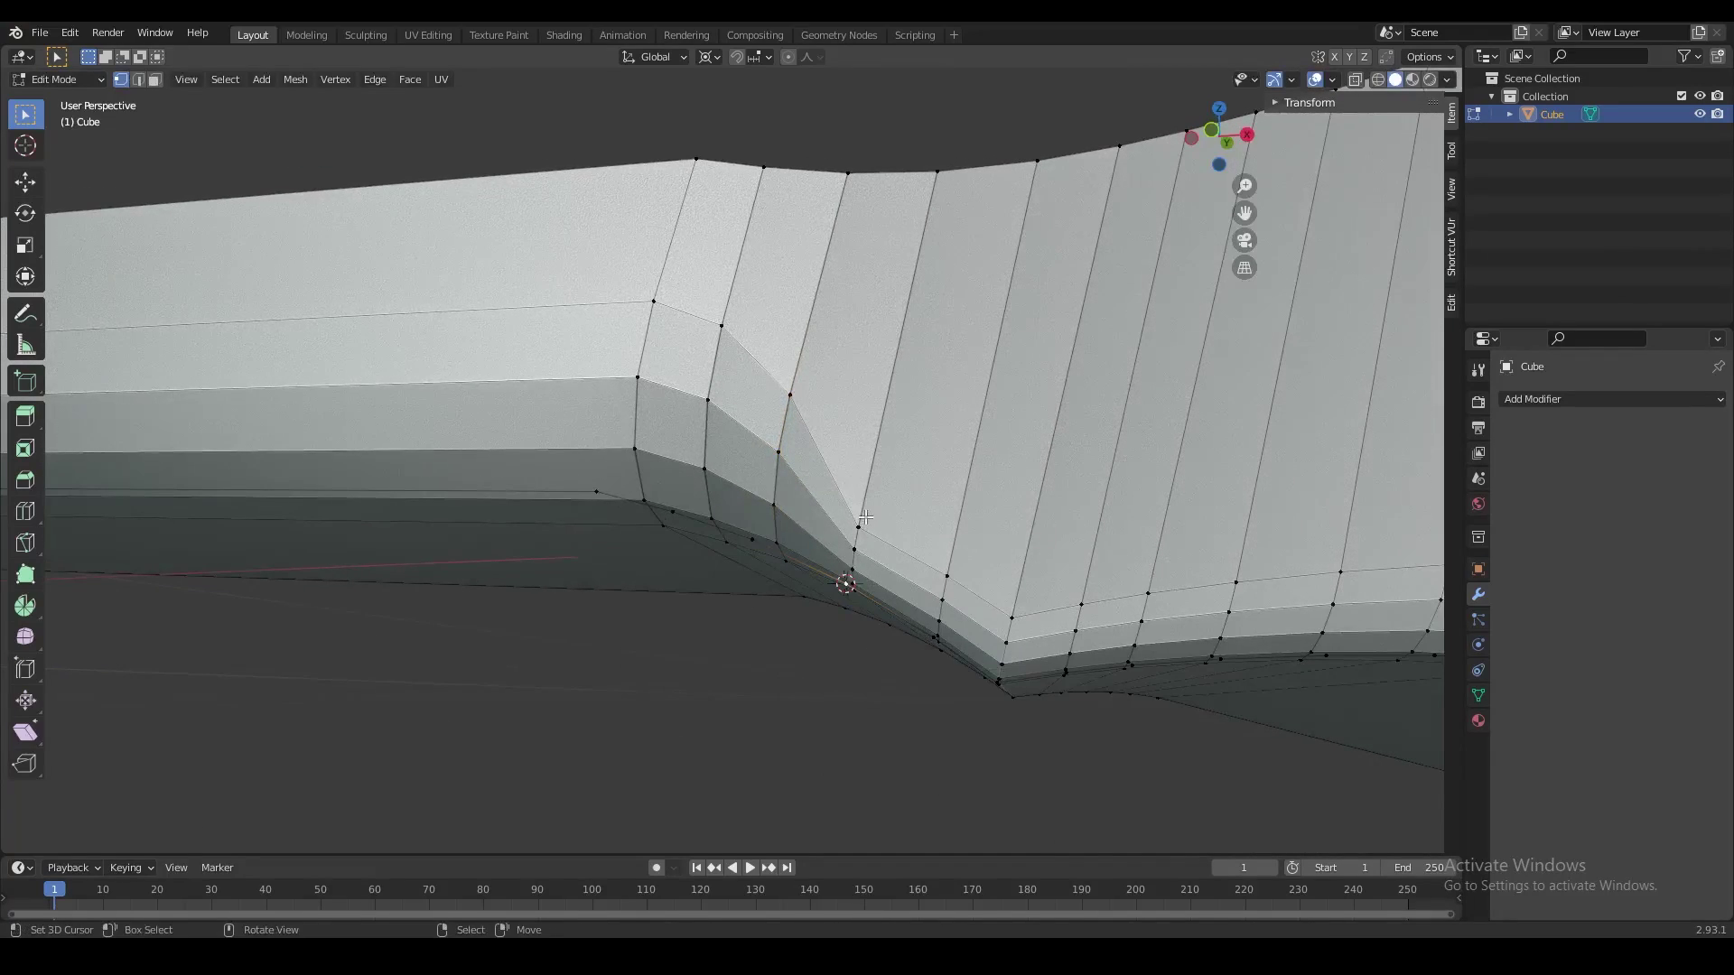
# - Enlarge the third section's bevel profile past the far end around its guide vertex, blending it into the smaller neighbouring profiles
pyautogui.moveTo(865, 551); pyautogui.dragTo(857, 459, button='middle')
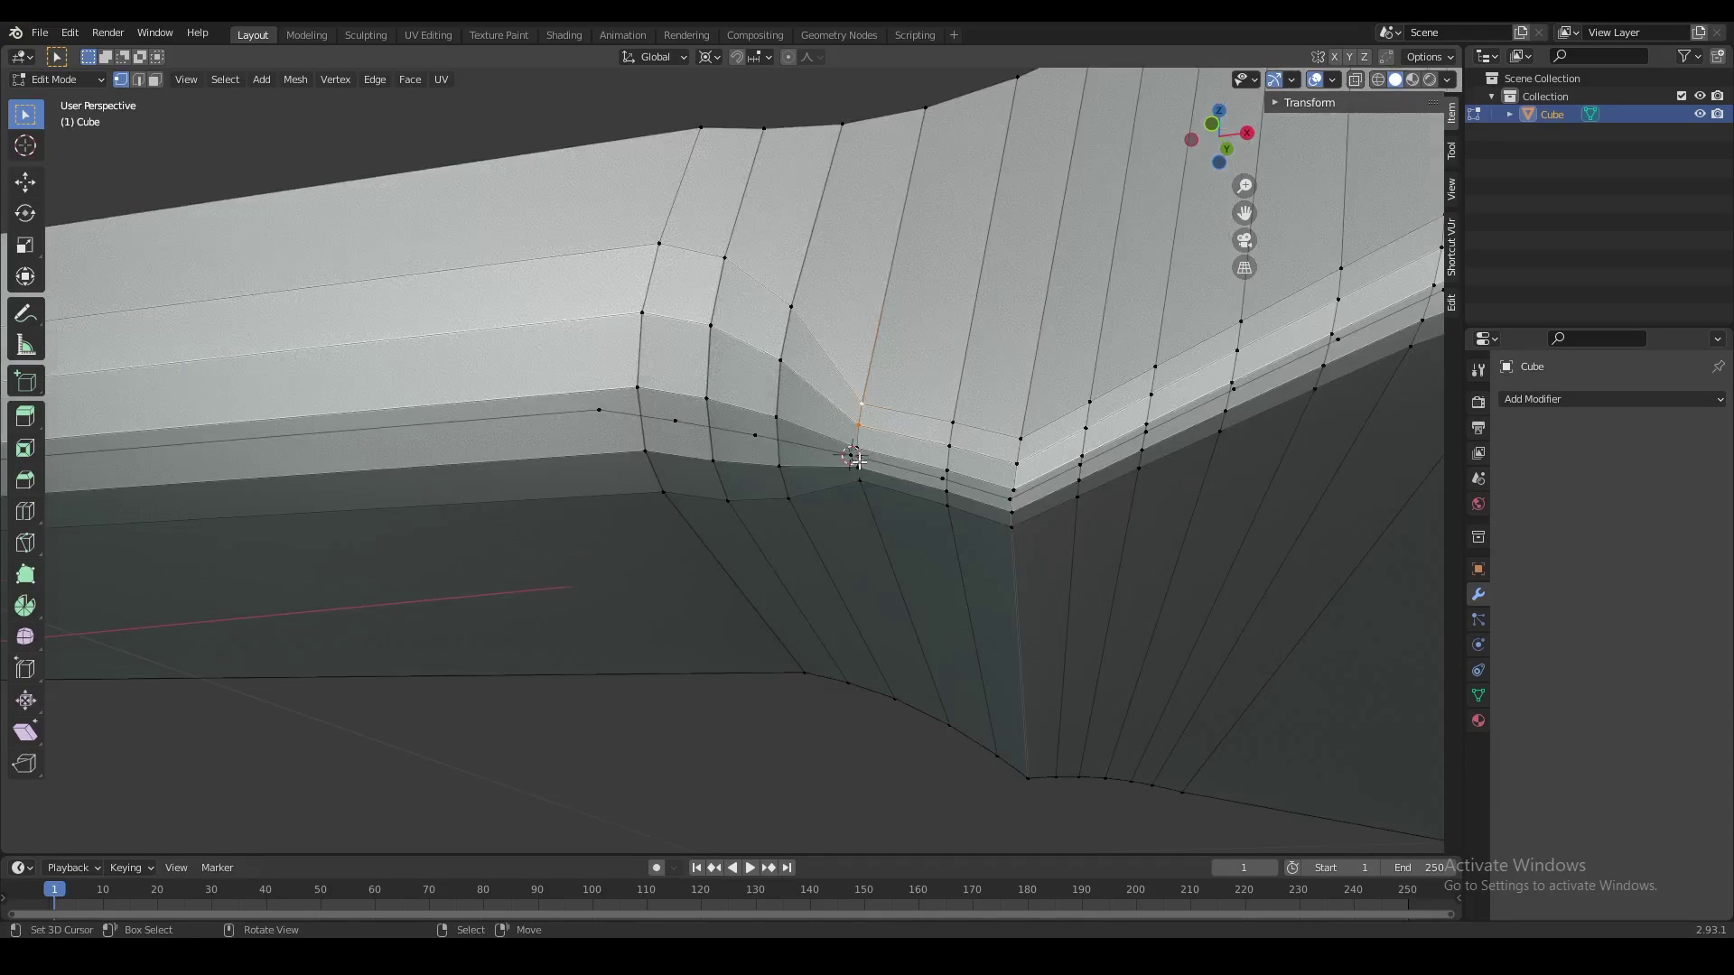
pyautogui.press('s')
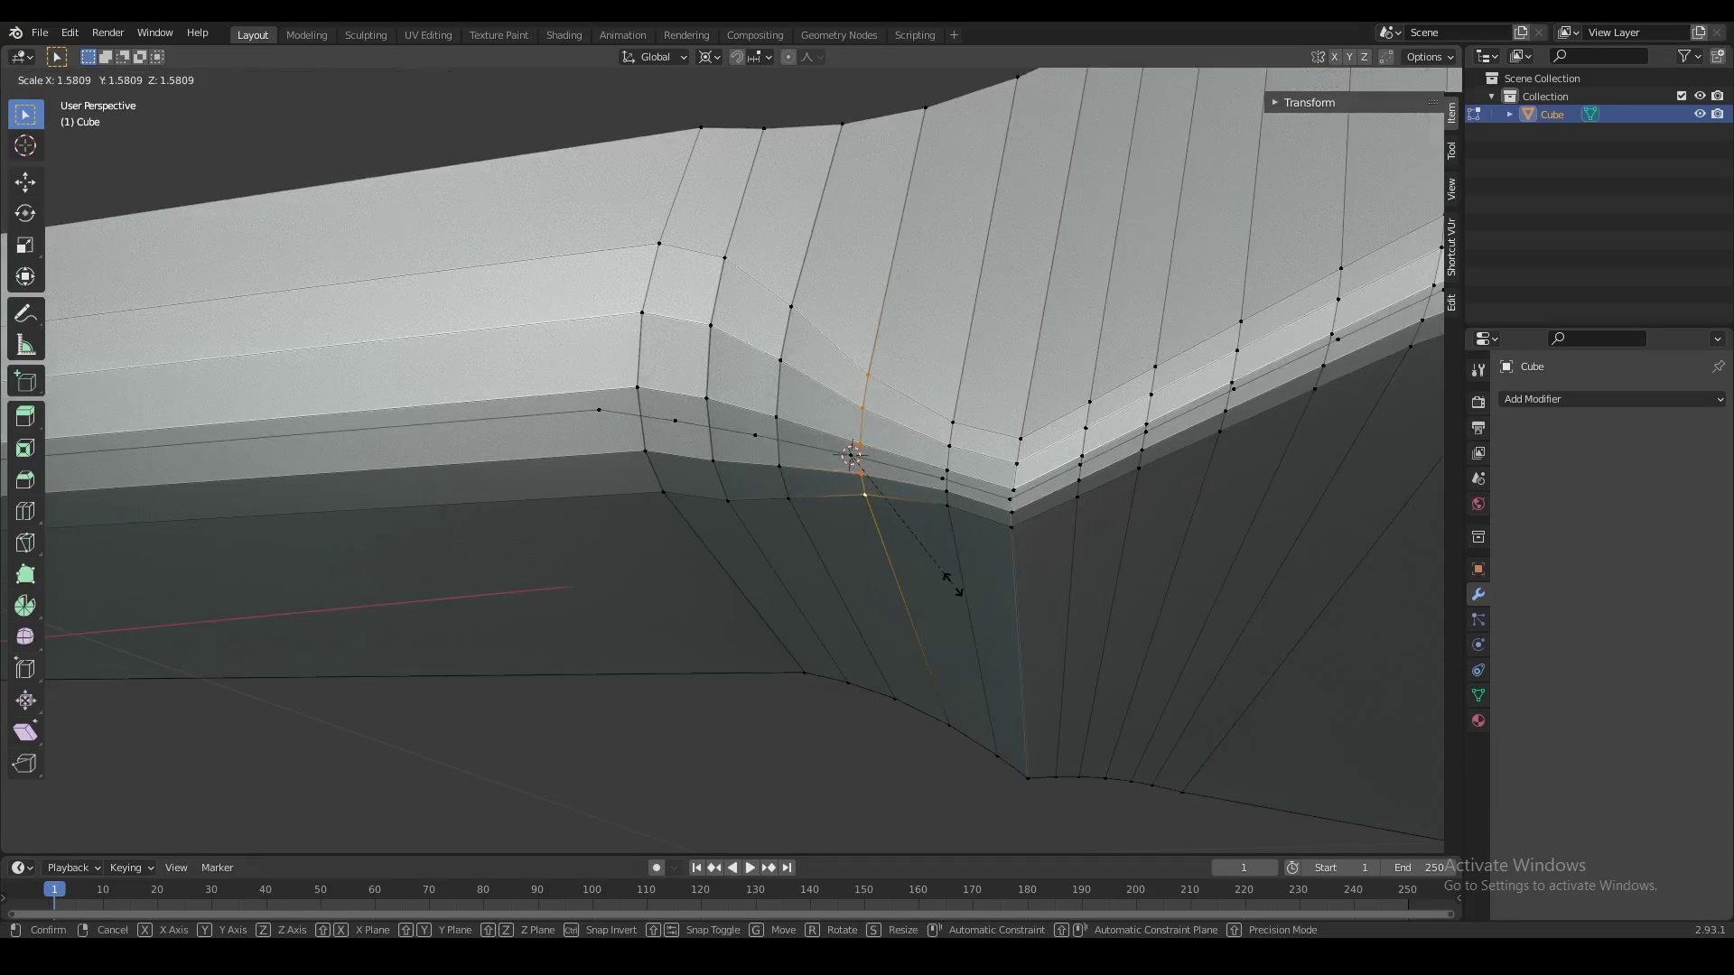
pyautogui.click(967, 607)
# - Examine the transition between the enlarged and small bevel profiles from several angles in object and edit mode
pyautogui.moveTo(921, 553)
pyautogui.mouseDown(button='middle')
pyautogui.moveTo(959, 596)
pyautogui.moveTo(921, 531)
pyautogui.moveTo(966, 572)
pyautogui.moveTo(954, 561)
pyautogui.mouseUp(button='middle')
pyautogui.press('Tab')
pyautogui.press('Tab')
pyautogui.scroll(-2, 840, 502)
pyautogui.scroll(2, 840, 502)
pyautogui.moveTo(840, 502); pyautogui.dragTo(635, 484, button='middle')
pyautogui.press('Tab')
pyautogui.press('Tab')
pyautogui.moveTo(585, 546); pyautogui.dragTo(747, 476, button='middle')
pyautogui.press('Tab')
pyautogui.press('Tab')
# - Scale the selected bevel profile in the transition curve around the 3D cursor and check the resulting shape
pyautogui.click(891, 560)
pyautogui.press('s')
pyautogui.click(999, 566)
pyautogui.press('Tab')
pyautogui.press('Tab')
# - Snap the 3D cursor to the selected guide vertex and delete the guide-chain geometry
pyautogui.rightClick(915, 575)
pyautogui.hotkey('shift', 's')
pyautogui.click(947, 679)
pyautogui.press('x')
pyautogui.click(845, 412)
# - Apply smooth shading to the whole bar in object mode
pyautogui.scroll(-2, 847, 413)
pyautogui.scroll(-4, 945, 480)
pyautogui.press('Tab')
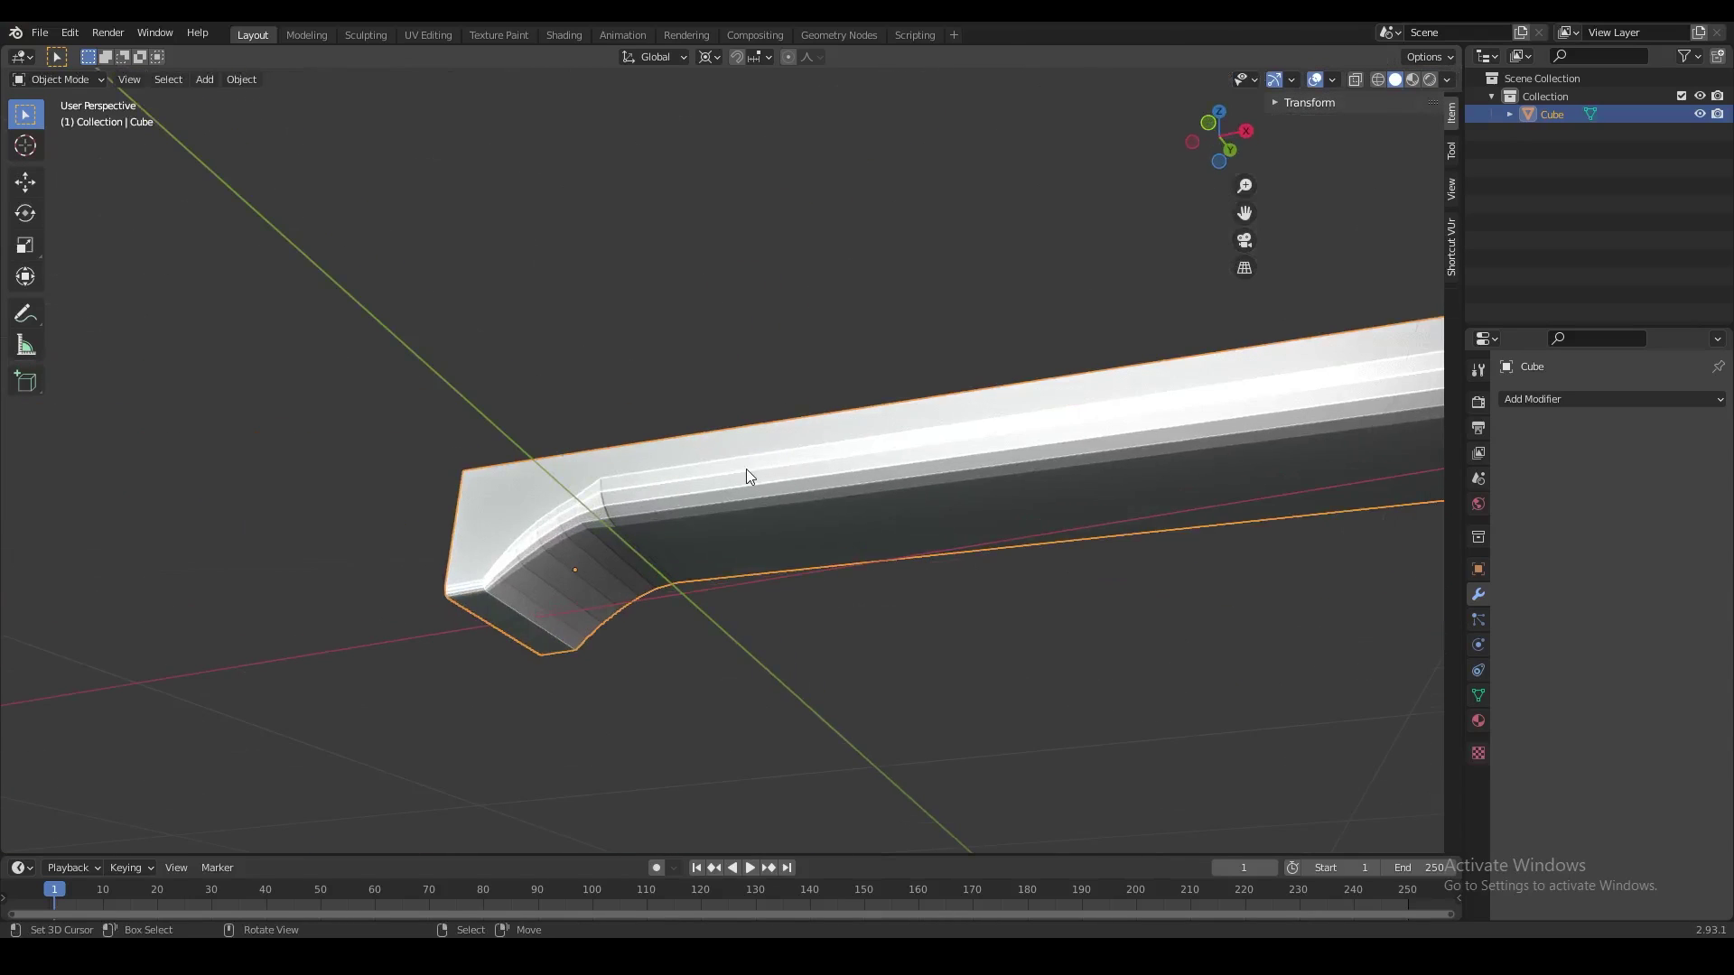
pyautogui.click(241, 79)
pyautogui.click(312, 433)
pyautogui.moveTo(312, 434); pyautogui.dragTo(738, 504, button='middle')
pyautogui.scroll(2, 738, 504)
# - Turn on Auto Smooth for the bar's normals and set its angle to 45°
pyautogui.click(1478, 695)
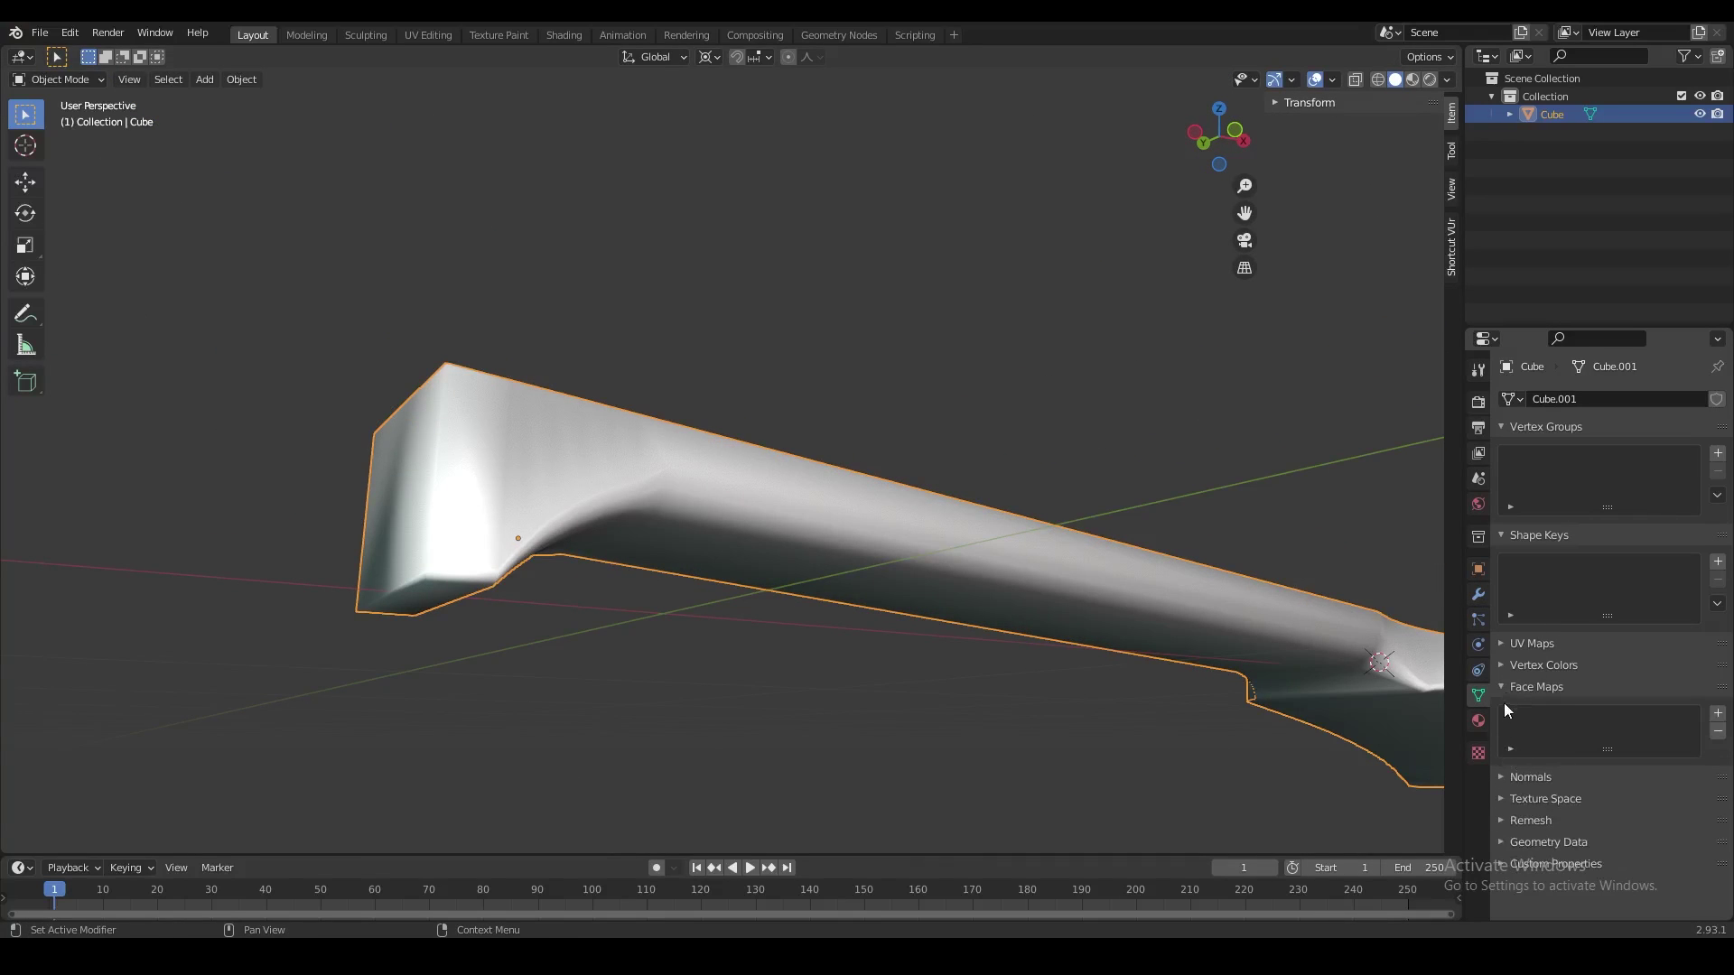
pyautogui.click(1506, 712)
pyautogui.click(1592, 735)
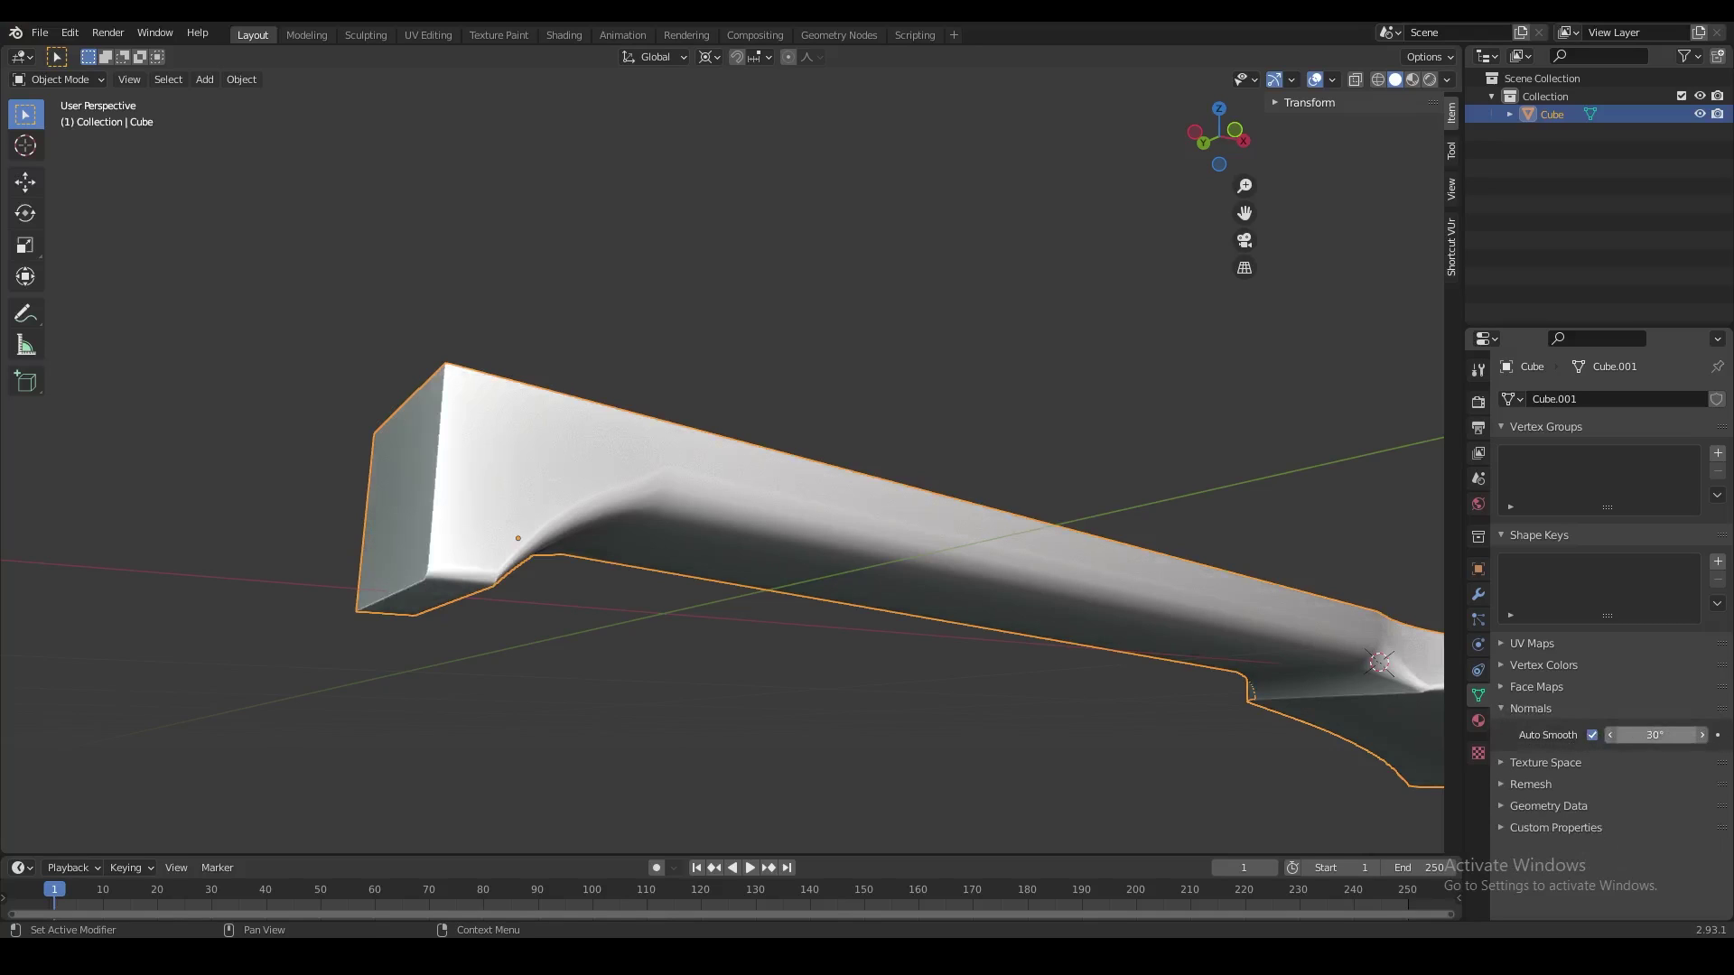
pyautogui.write('45')
pyautogui.press('Return')
# - Examine the smooth-shaded bar along its full length, comparing its surface with the edit-mode mesh
pyautogui.moveTo(1291, 658); pyautogui.dragTo(1200, 631, button='middle')
pyautogui.press('Tab')
pyautogui.scroll(1, 759, 491)
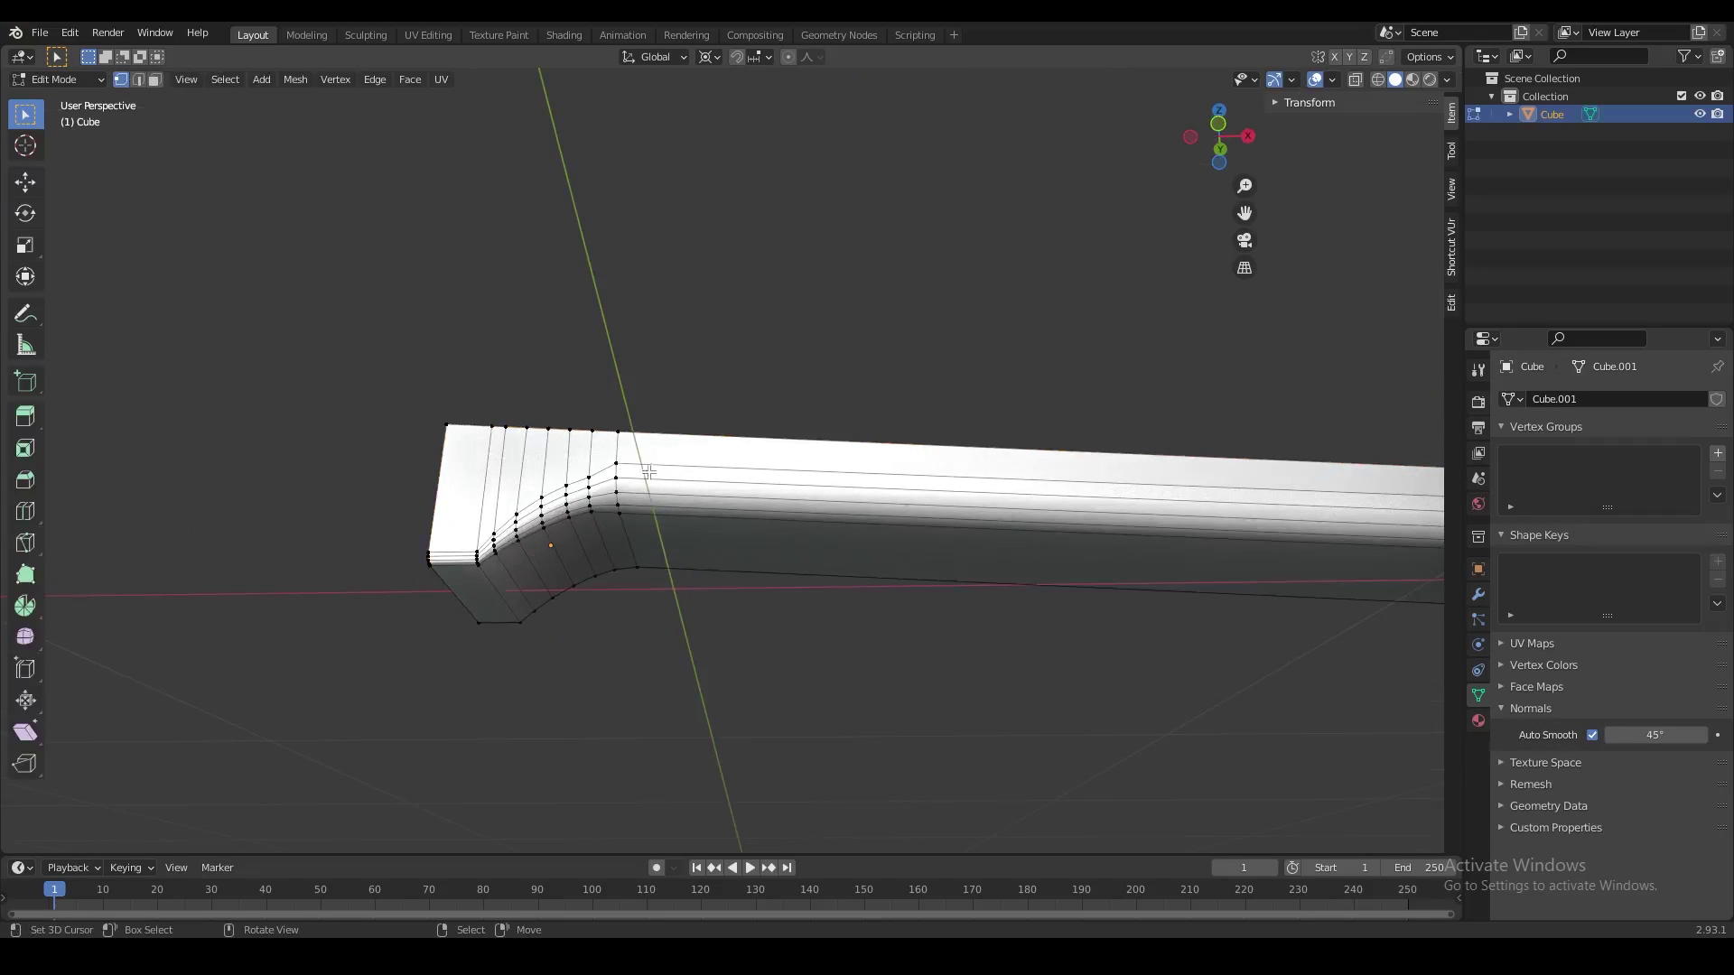
pyautogui.press('Tab')
pyautogui.scroll(-3, 647, 472)
pyautogui.moveTo(991, 521); pyautogui.dragTo(436, 575, button='middle')
pyautogui.press('Tab')
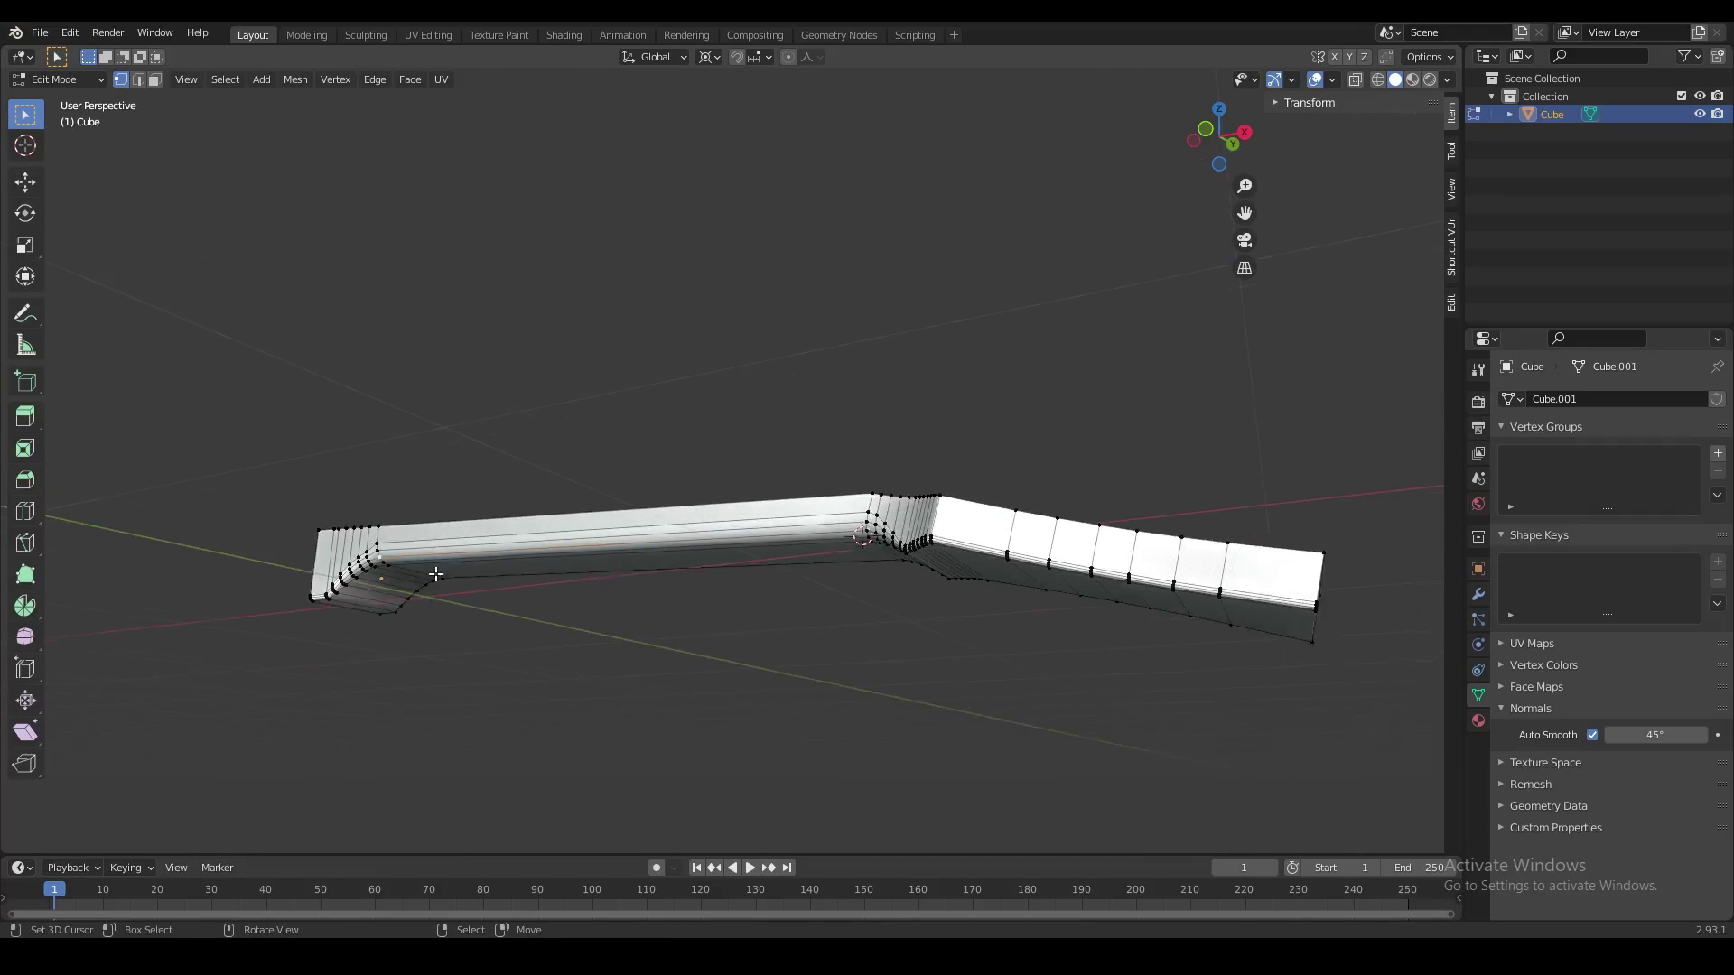
pyautogui.press('Tab')
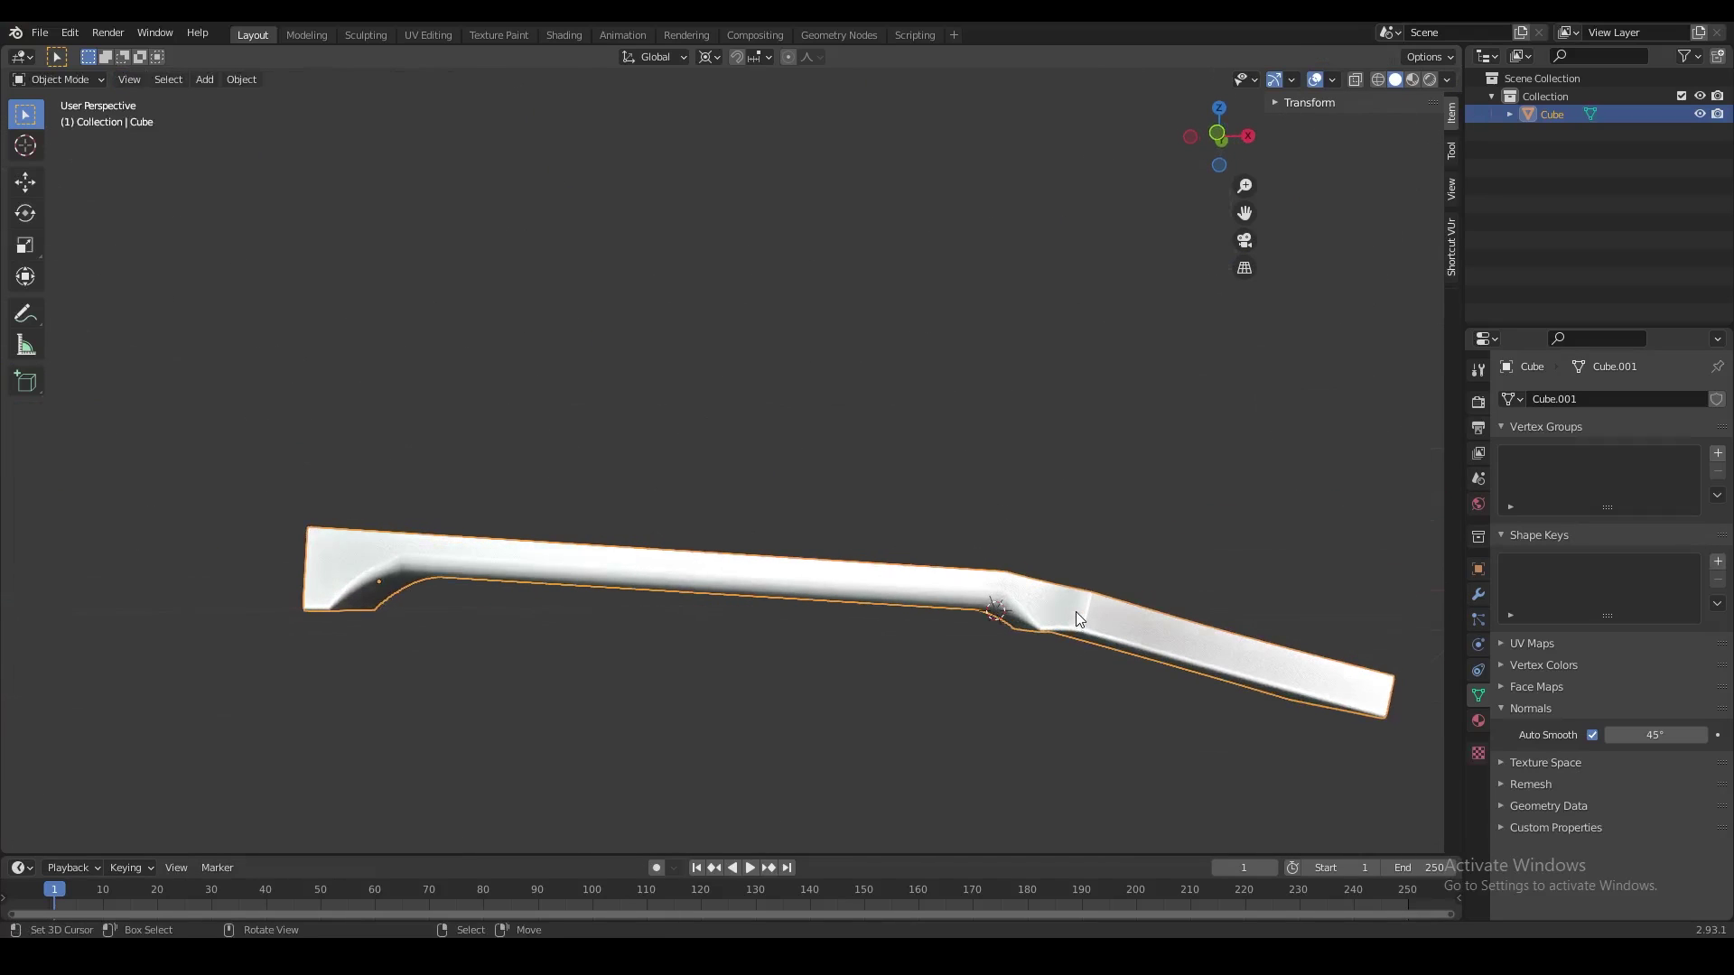